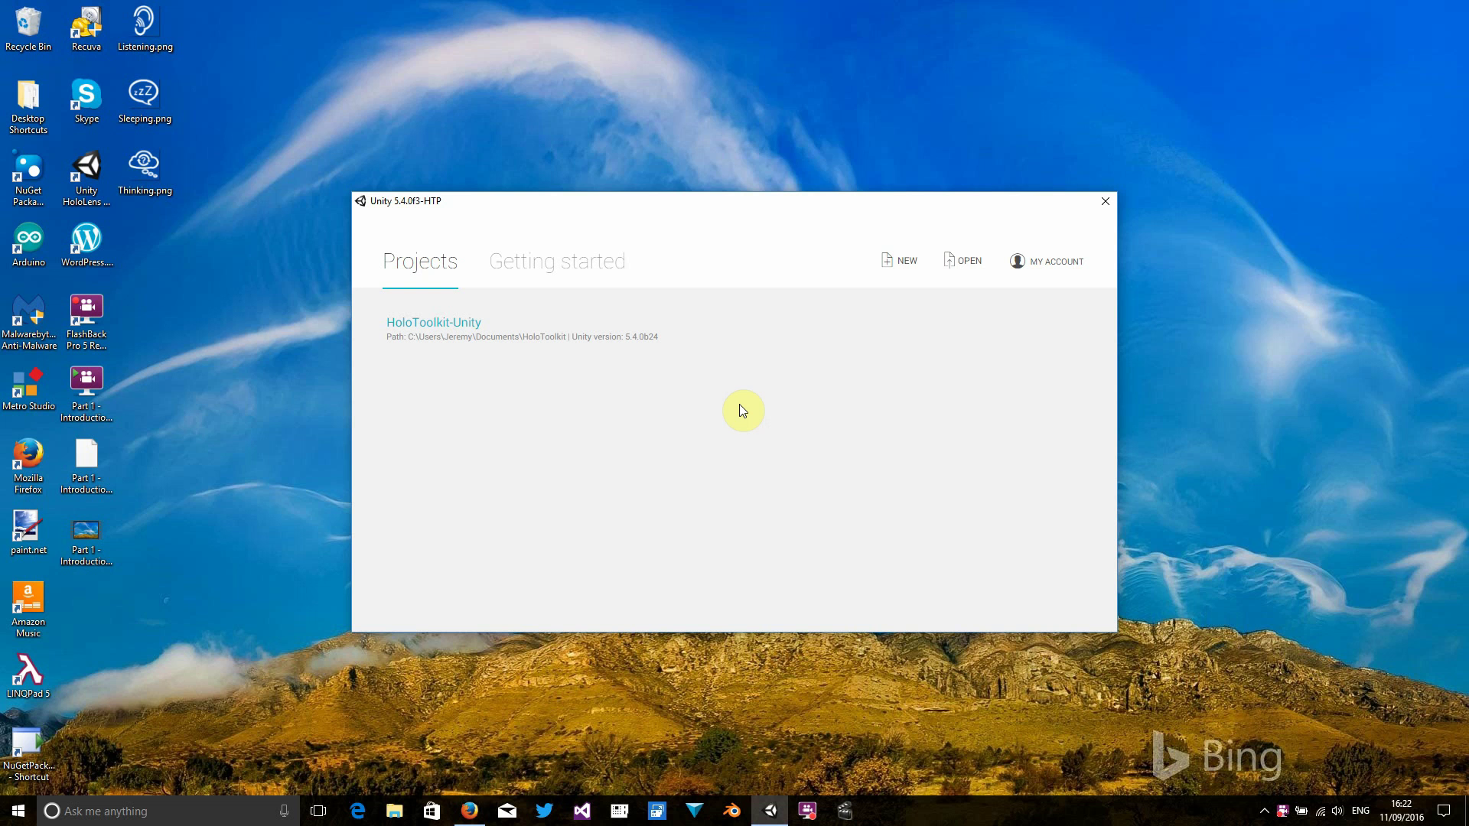
Step: Create a new 3D project named 'Holo Listener' and open it in the editor
{"action": "left_click", "coordinate": [899, 265]}
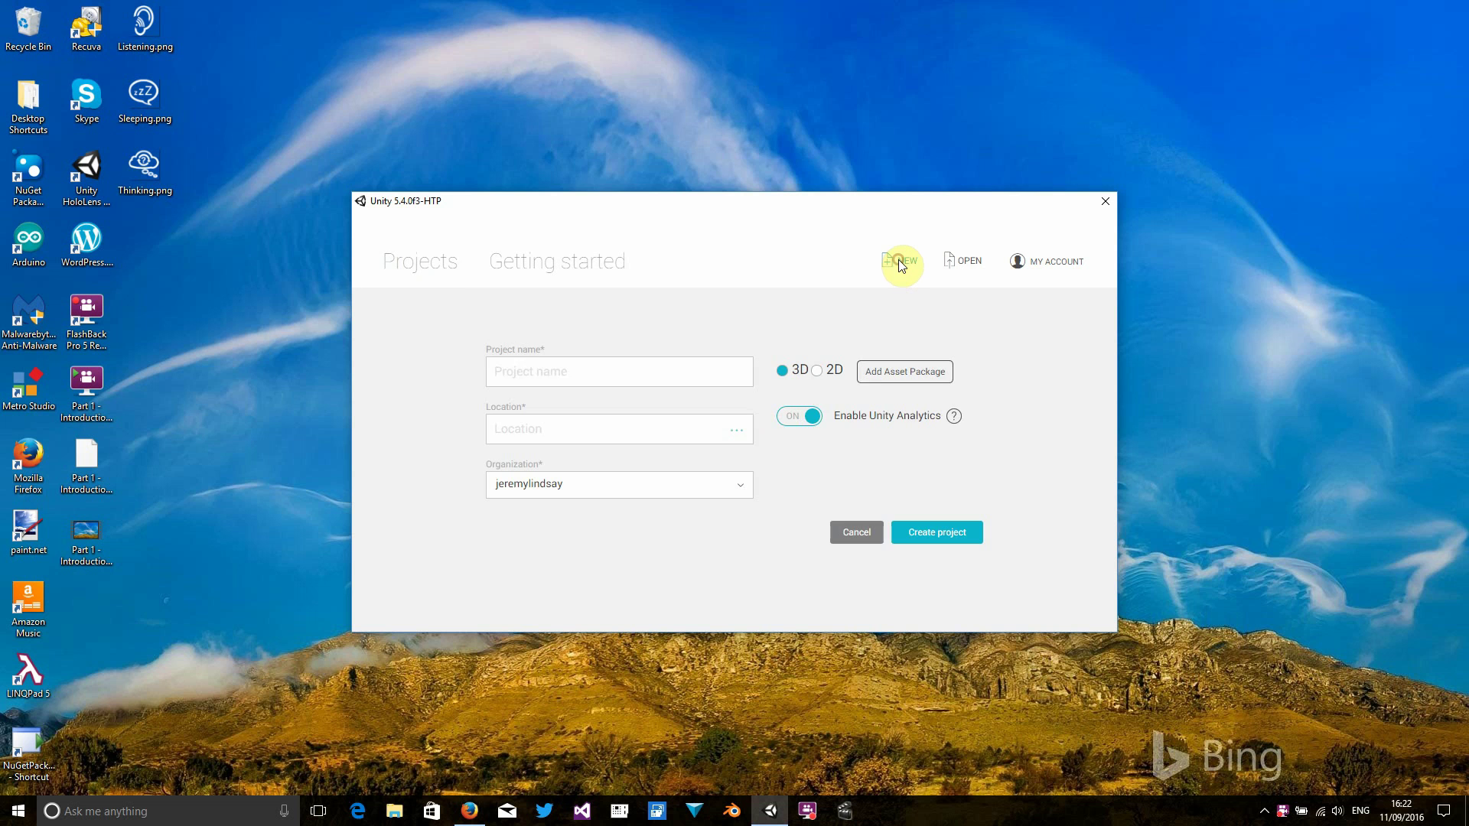
{"action": "left_click", "coordinate": [622, 378]}
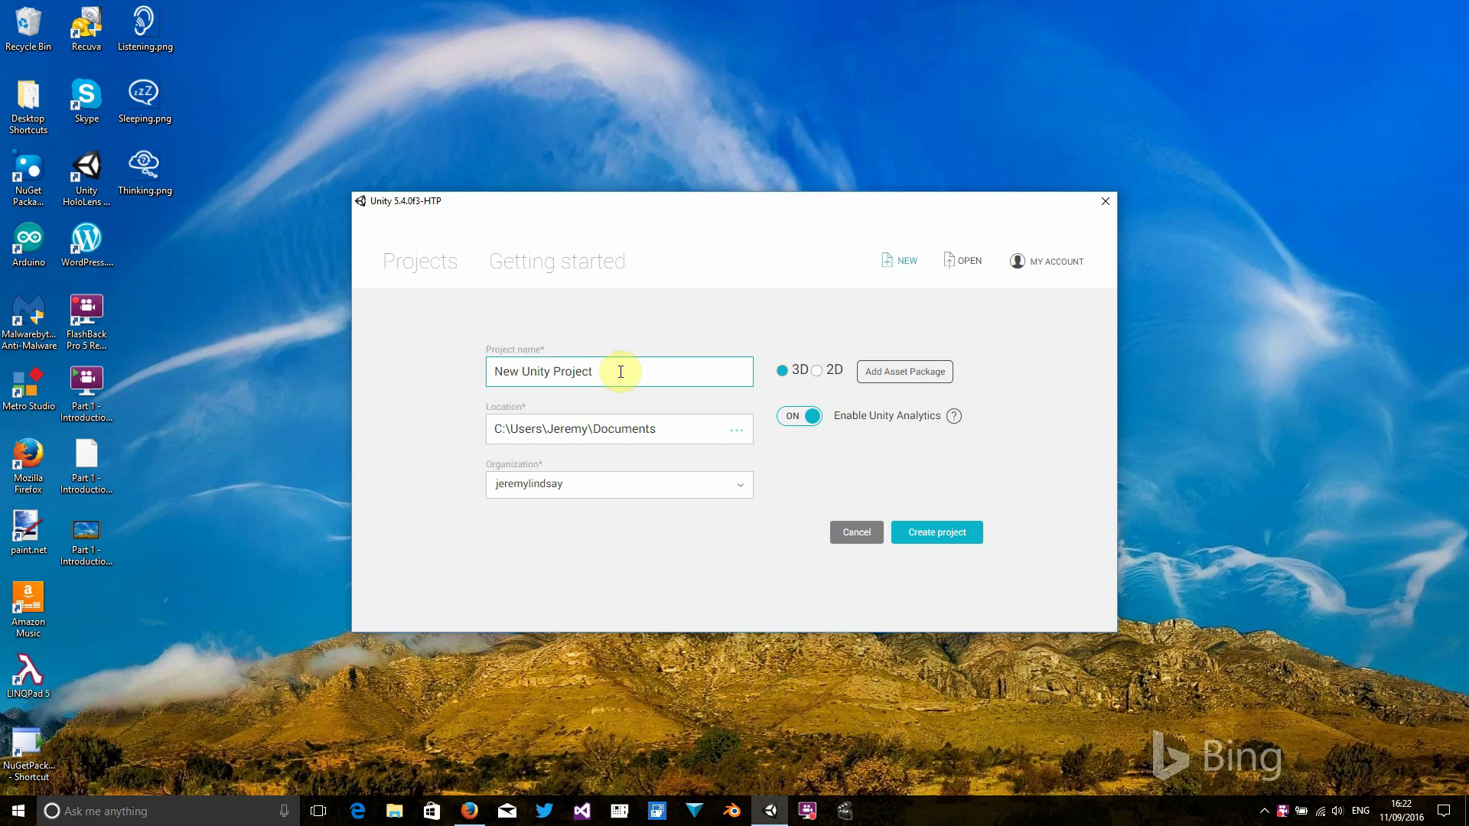
{"action": "left_click_drag", "start_coordinate": [618, 372], "coordinate": [410, 367]}
{"action": "type", "text": "Holo "}
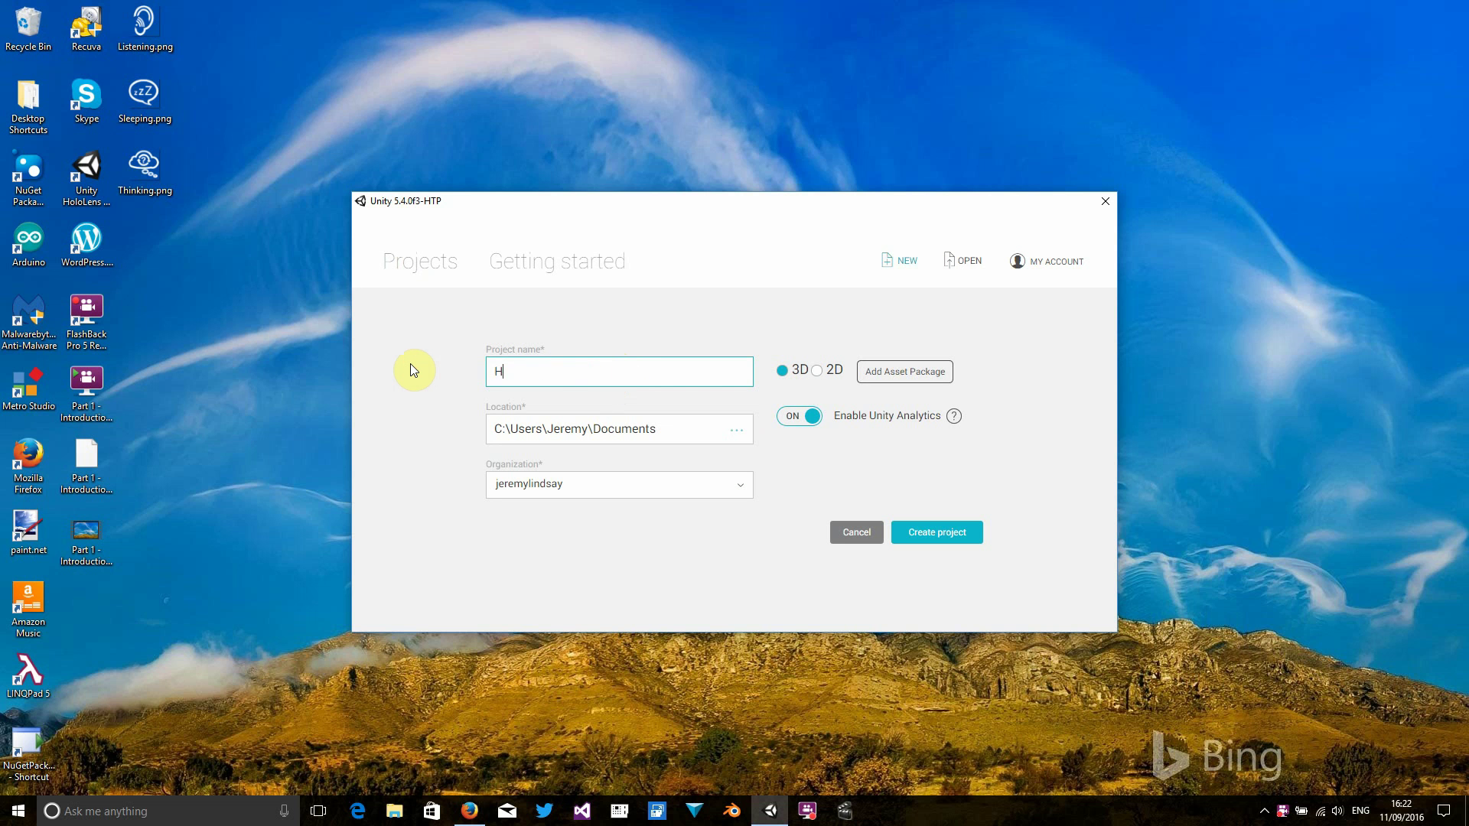
{"action": "type", "text": "Listener"}
{"action": "left_click", "coordinate": [936, 532]}
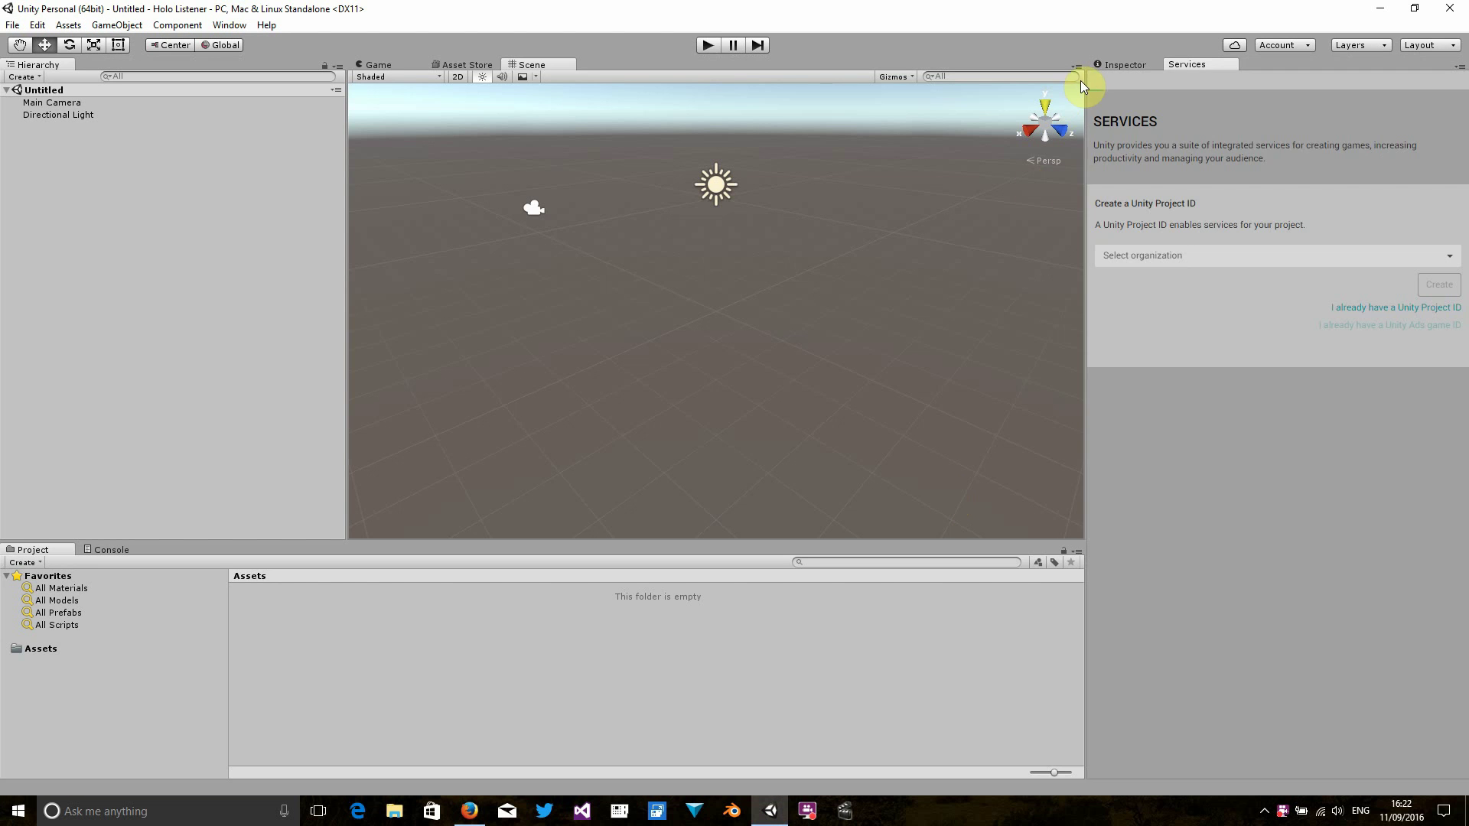
Step: Delete the Directional Light from the scene
{"action": "left_click", "coordinate": [1109, 67]}
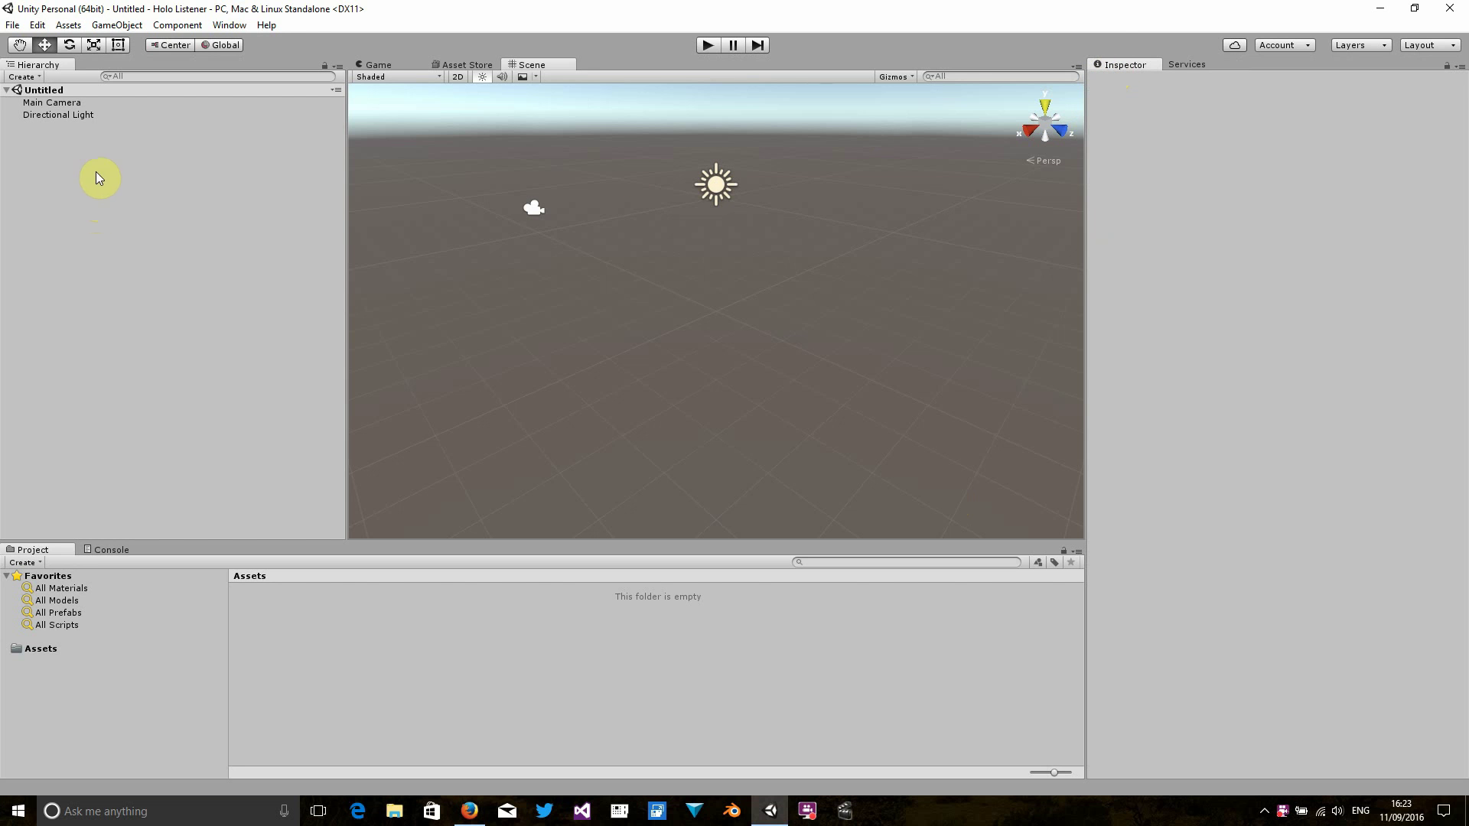
{"action": "left_click", "coordinate": [67, 116]}
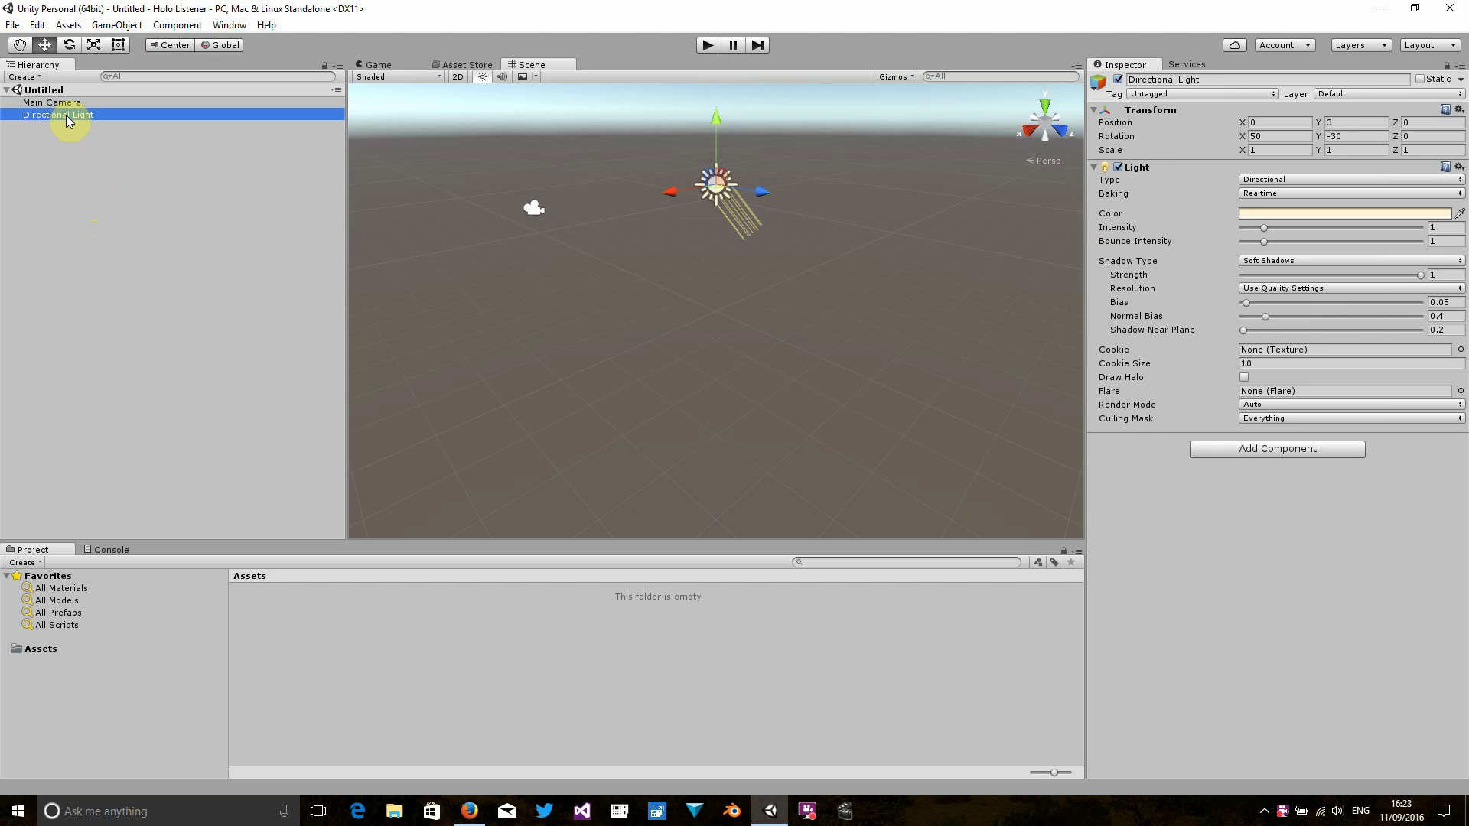
{"action": "key", "text": "Delete"}
{"action": "left_click", "coordinate": [58, 104]}
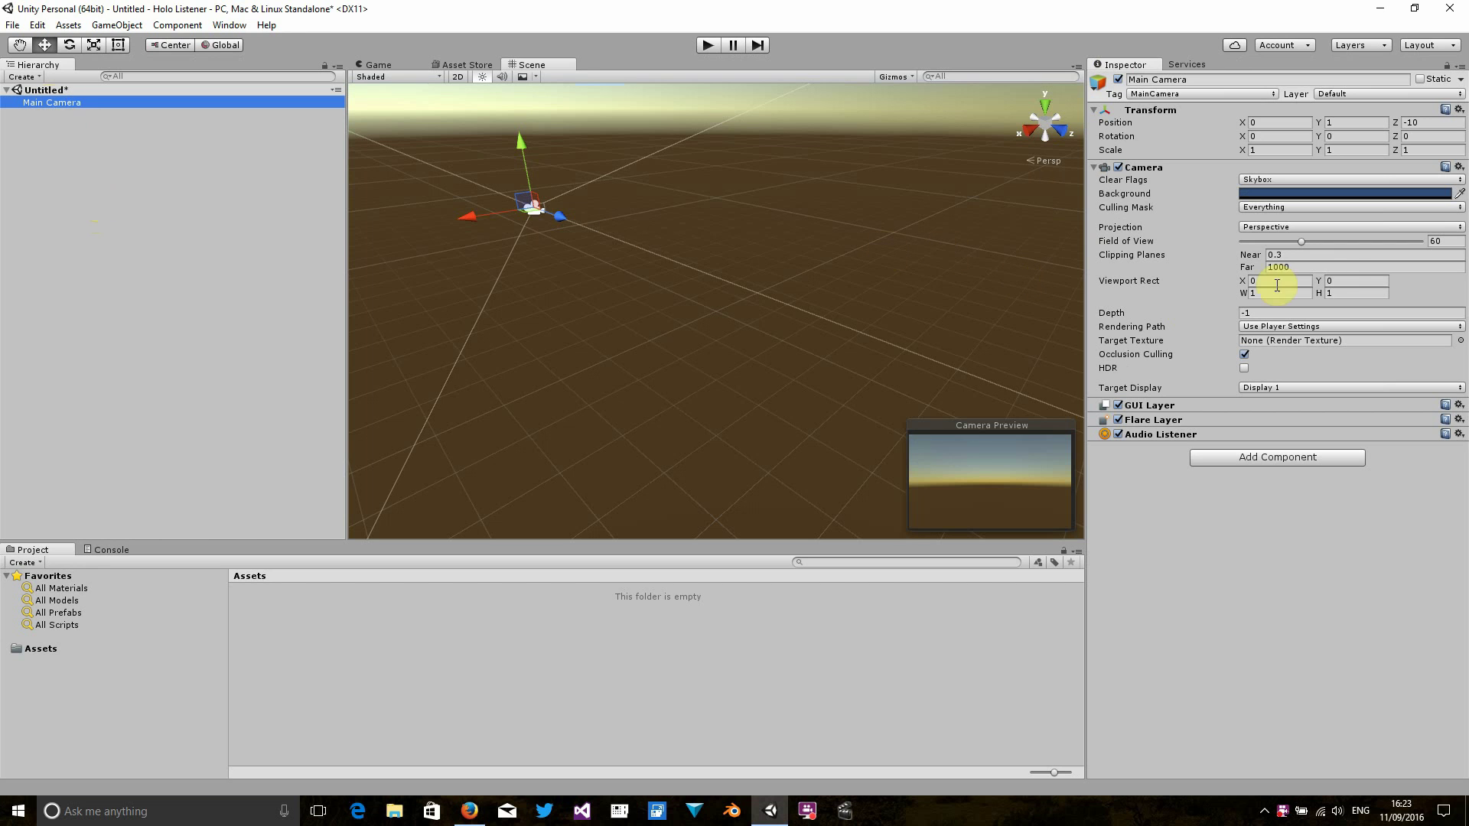
Step: Set the Main Camera's Y and Z position to 0
{"action": "left_click", "coordinate": [1347, 125]}
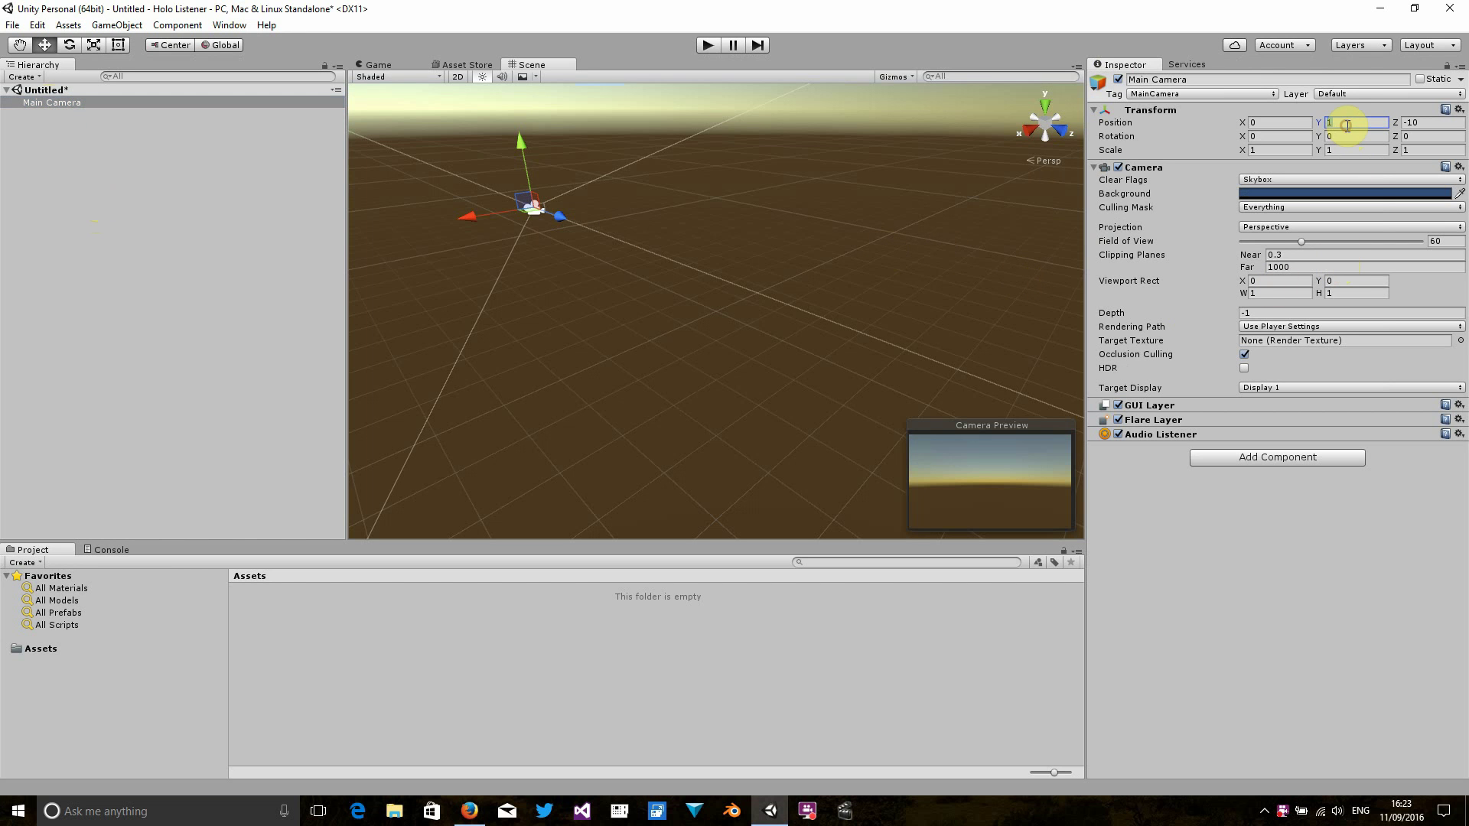
{"action": "type", "text": "0"}
{"action": "key", "text": "Tab"}
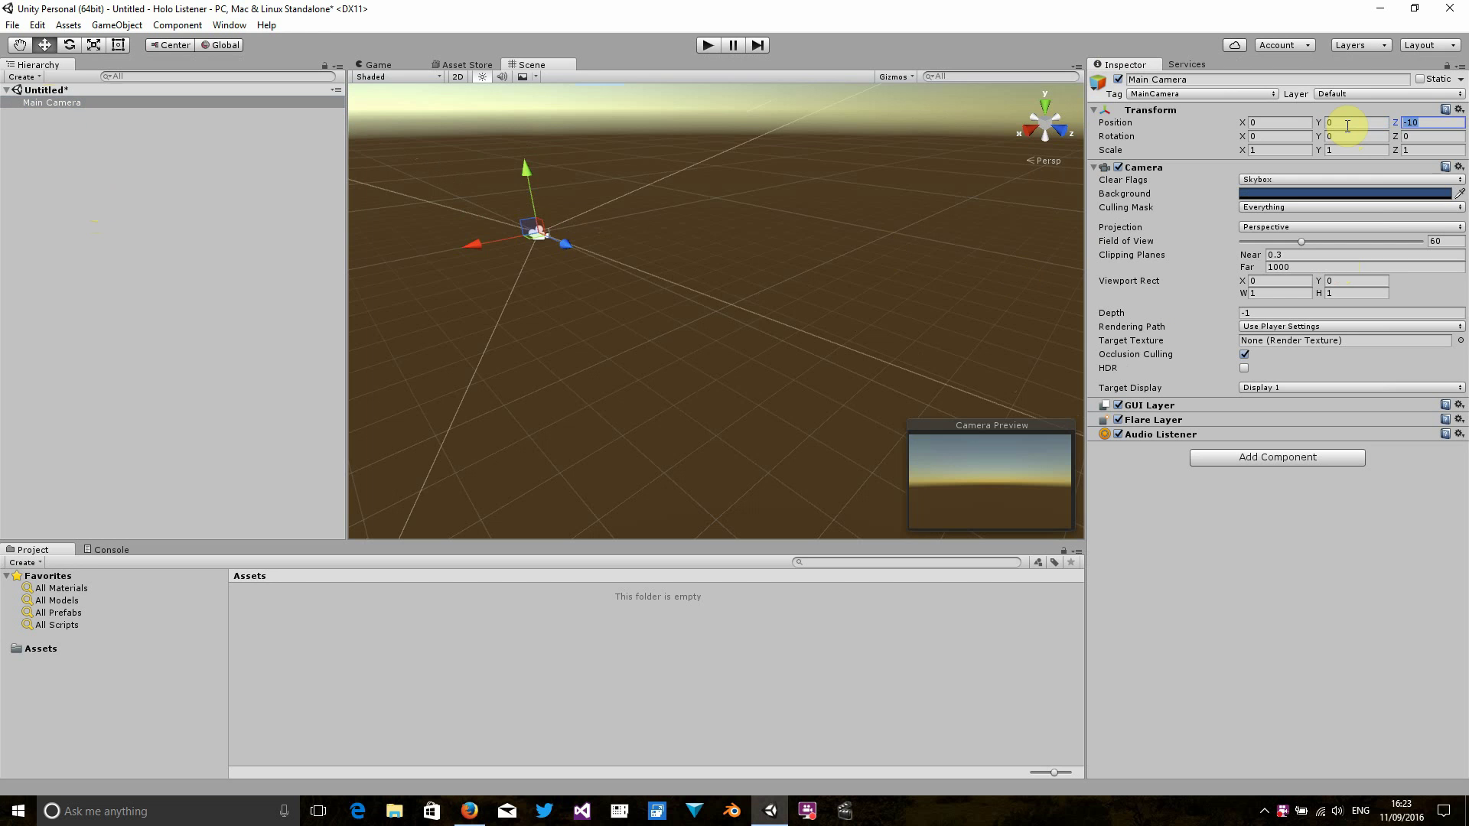
{"action": "type", "text": "0"}
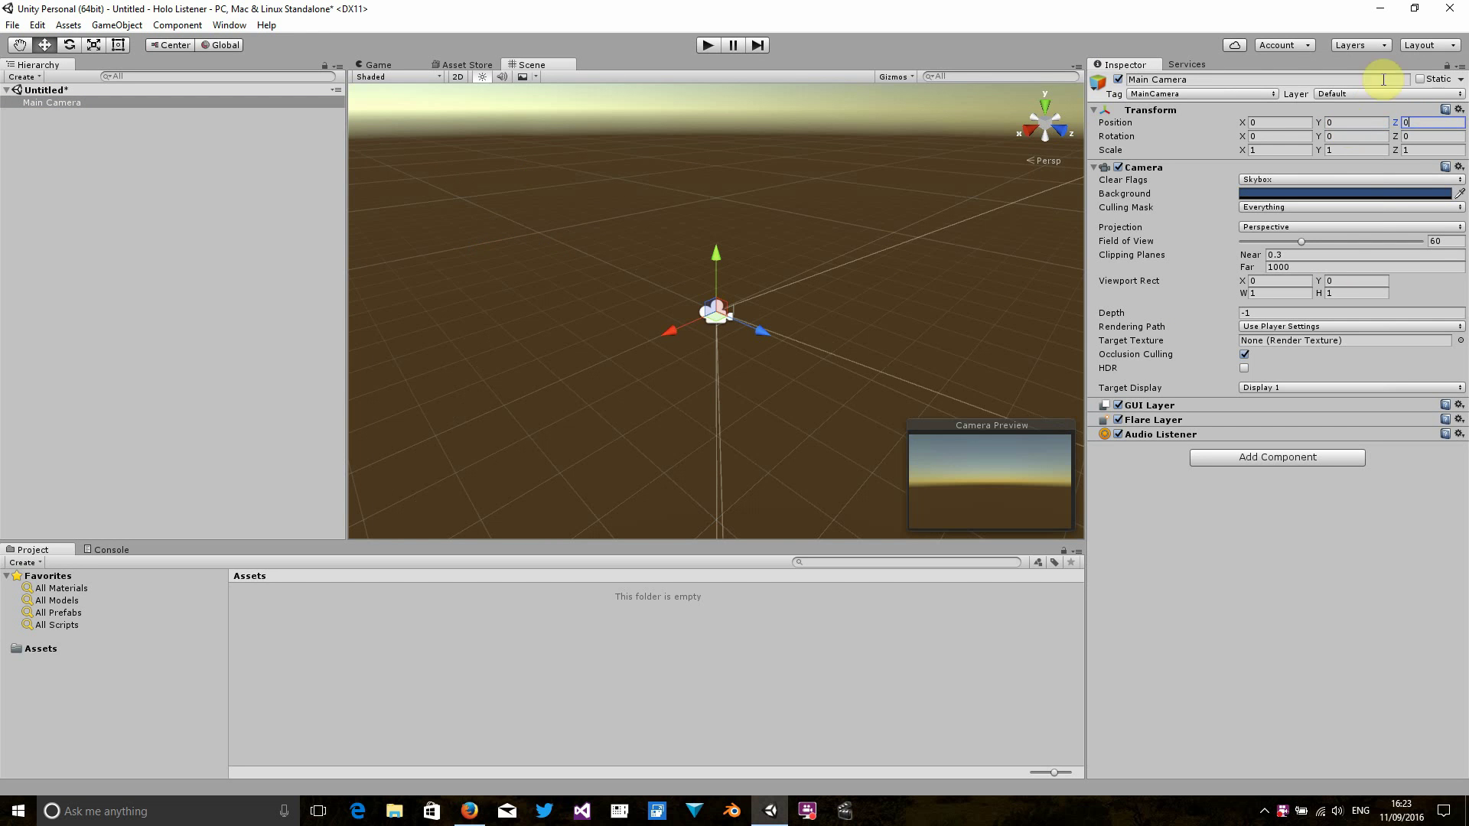
Step: Set the camera's Clear Flags to Solid Color with a black 0,0,0 background
{"action": "left_click", "coordinate": [1370, 178]}
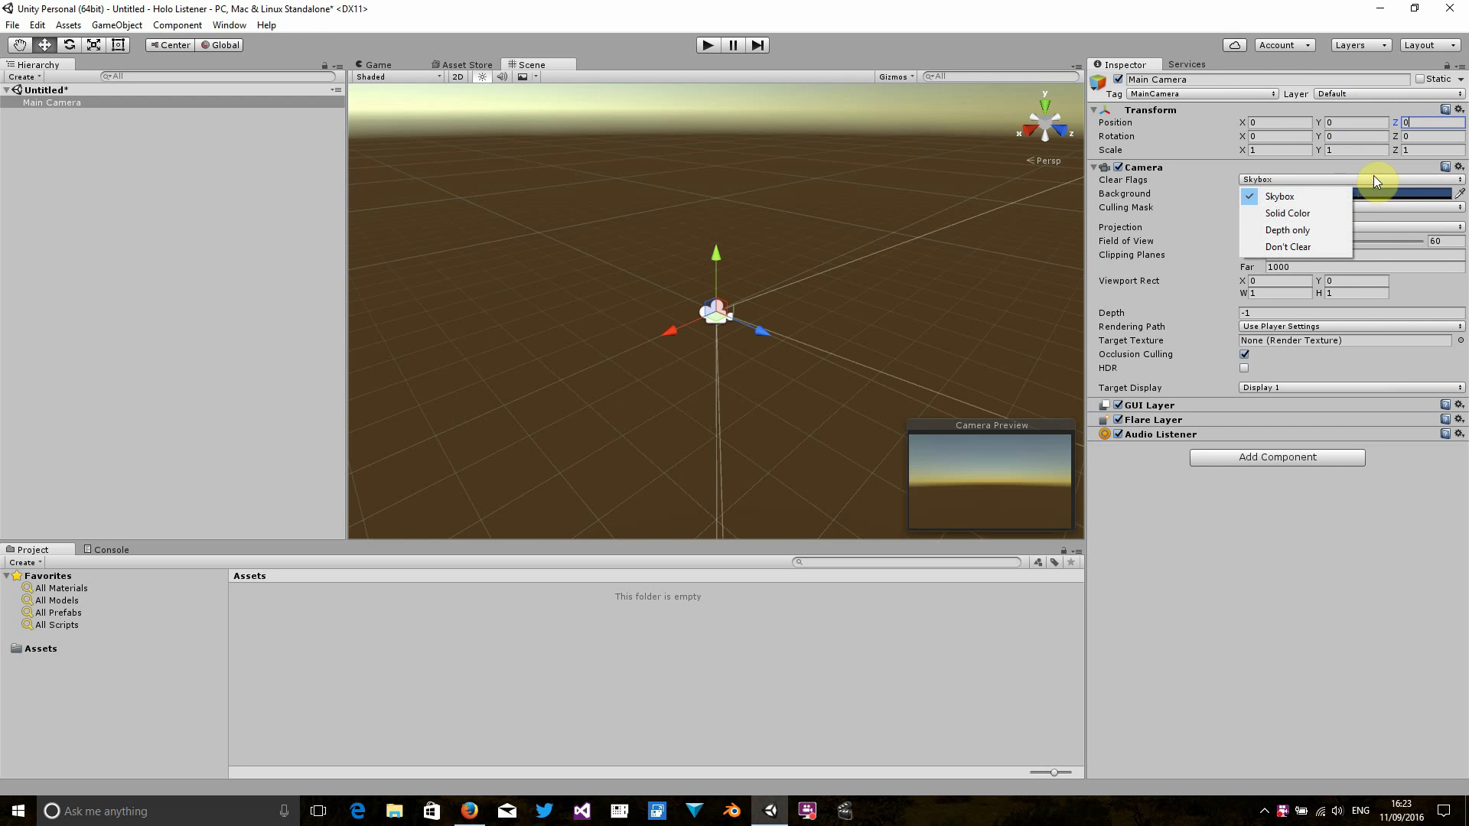
{"action": "left_click", "coordinate": [1326, 213]}
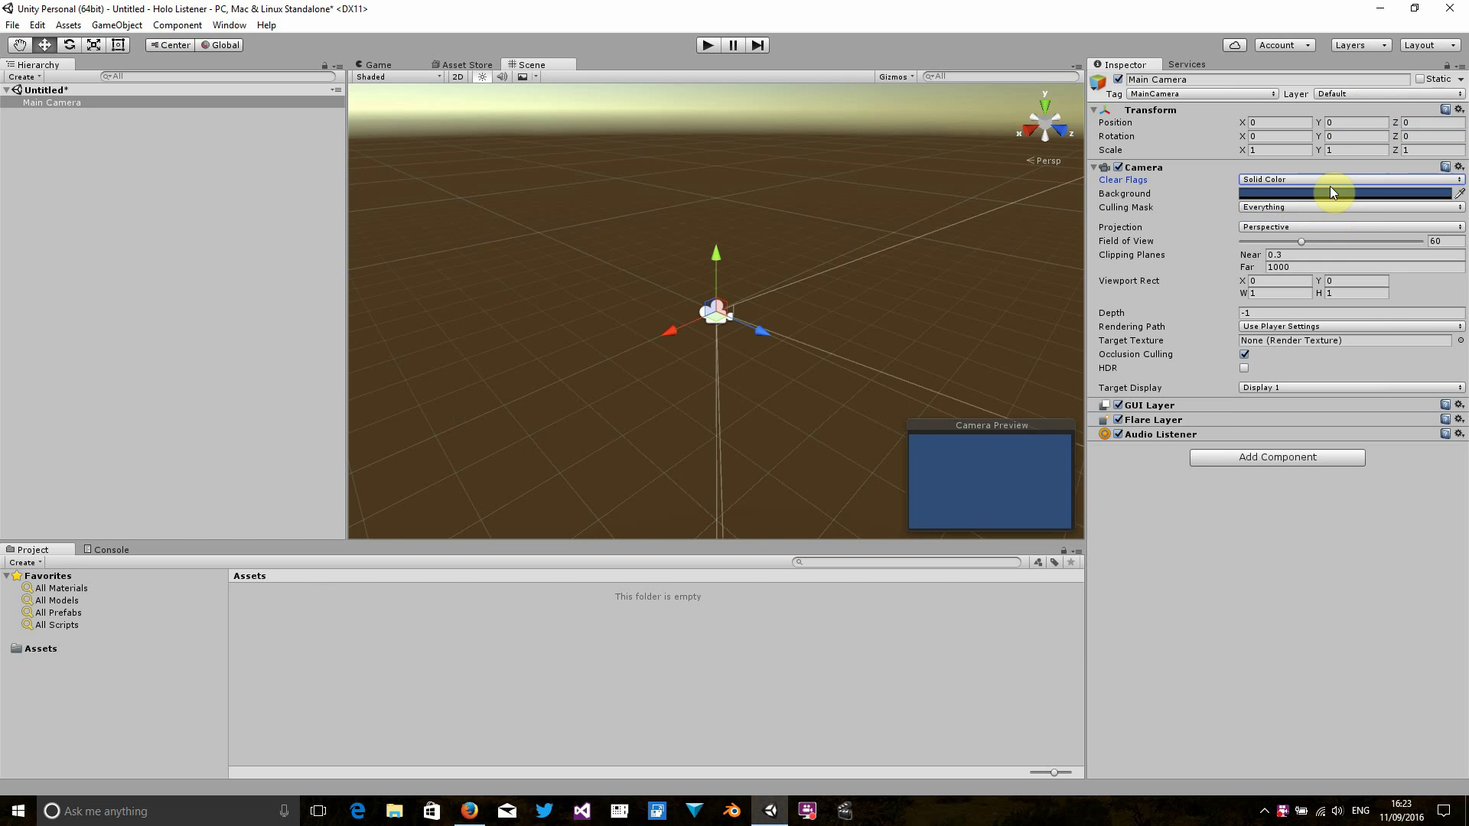
{"action": "left_click", "coordinate": [1329, 192]}
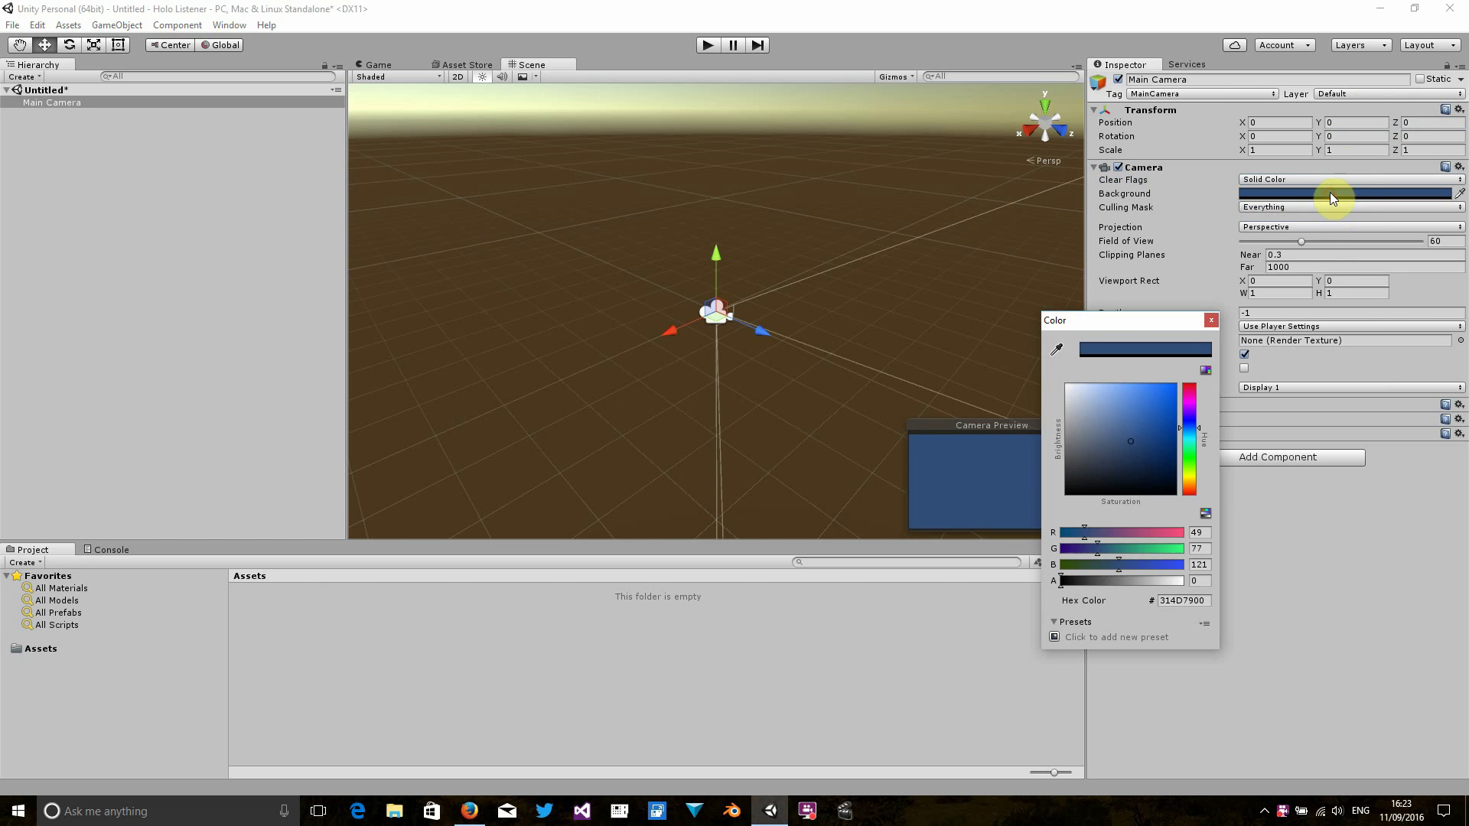
{"action": "left_click", "coordinate": [1200, 531]}
{"action": "type", "text": "0"}
{"action": "key", "text": "Tab"}
{"action": "type", "text": "0"}
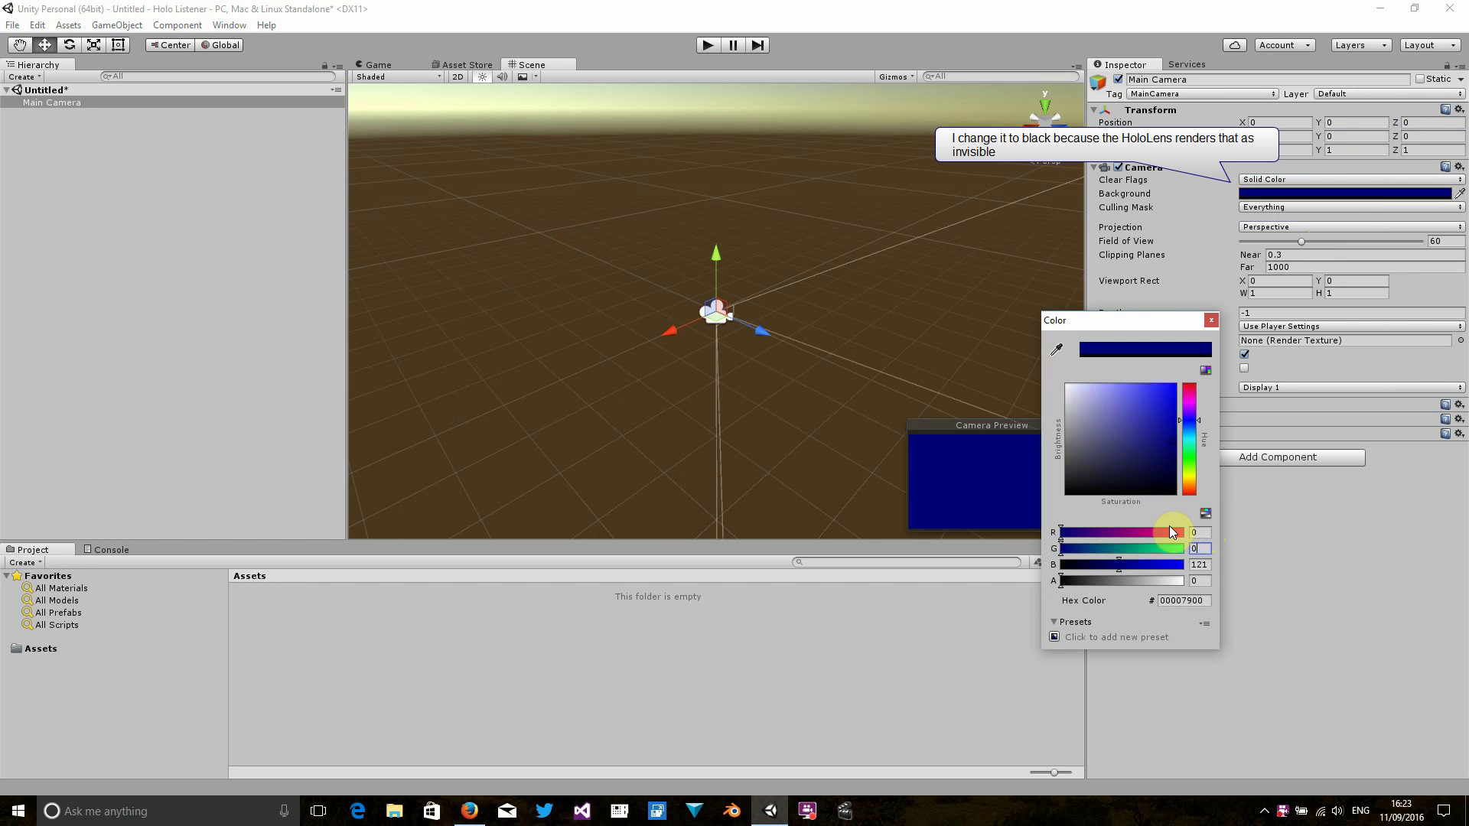
{"action": "key", "text": "Tab"}
{"action": "type", "text": "0"}
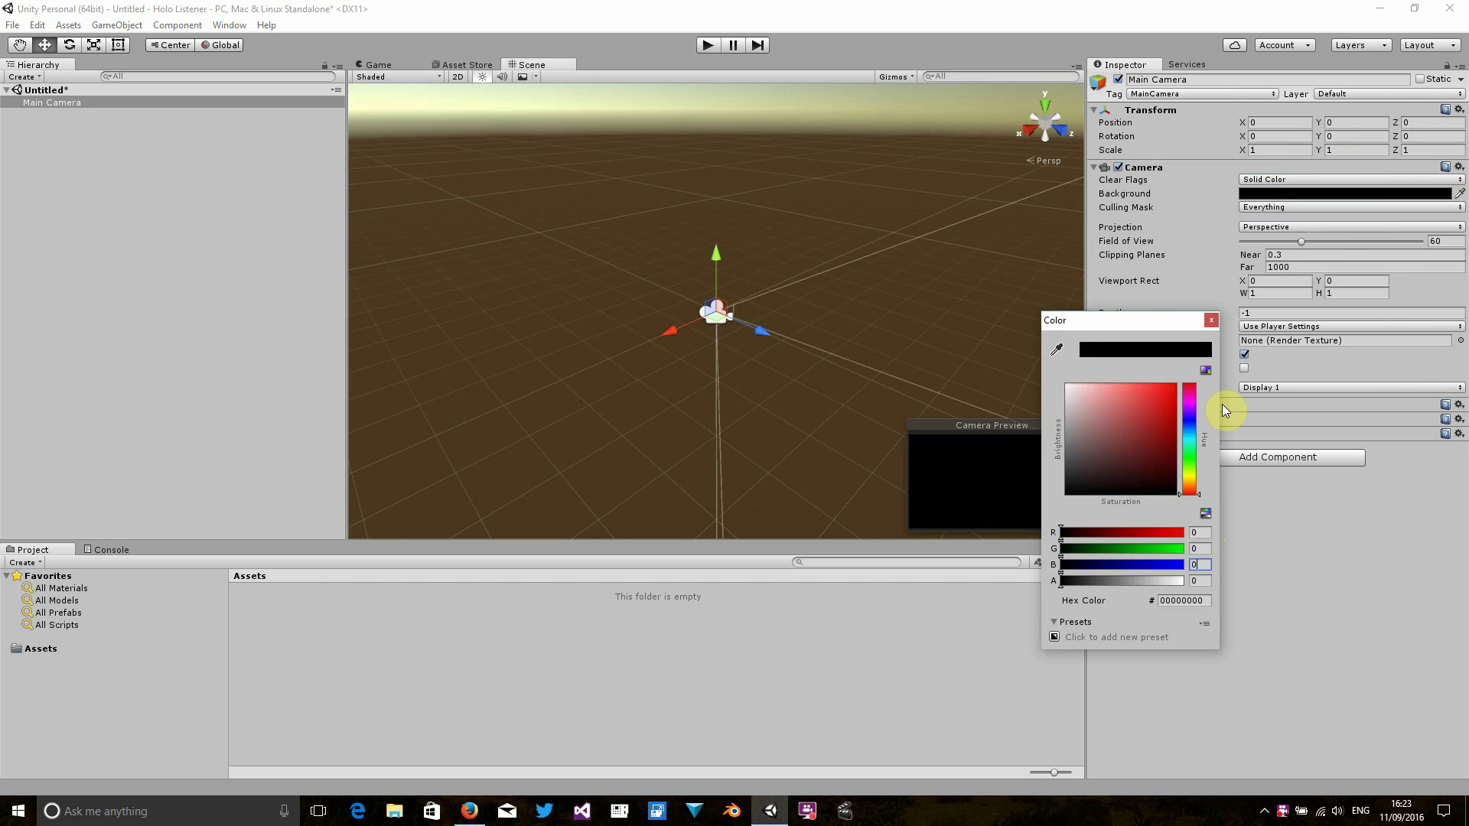
{"action": "left_click", "coordinate": [1210, 321]}
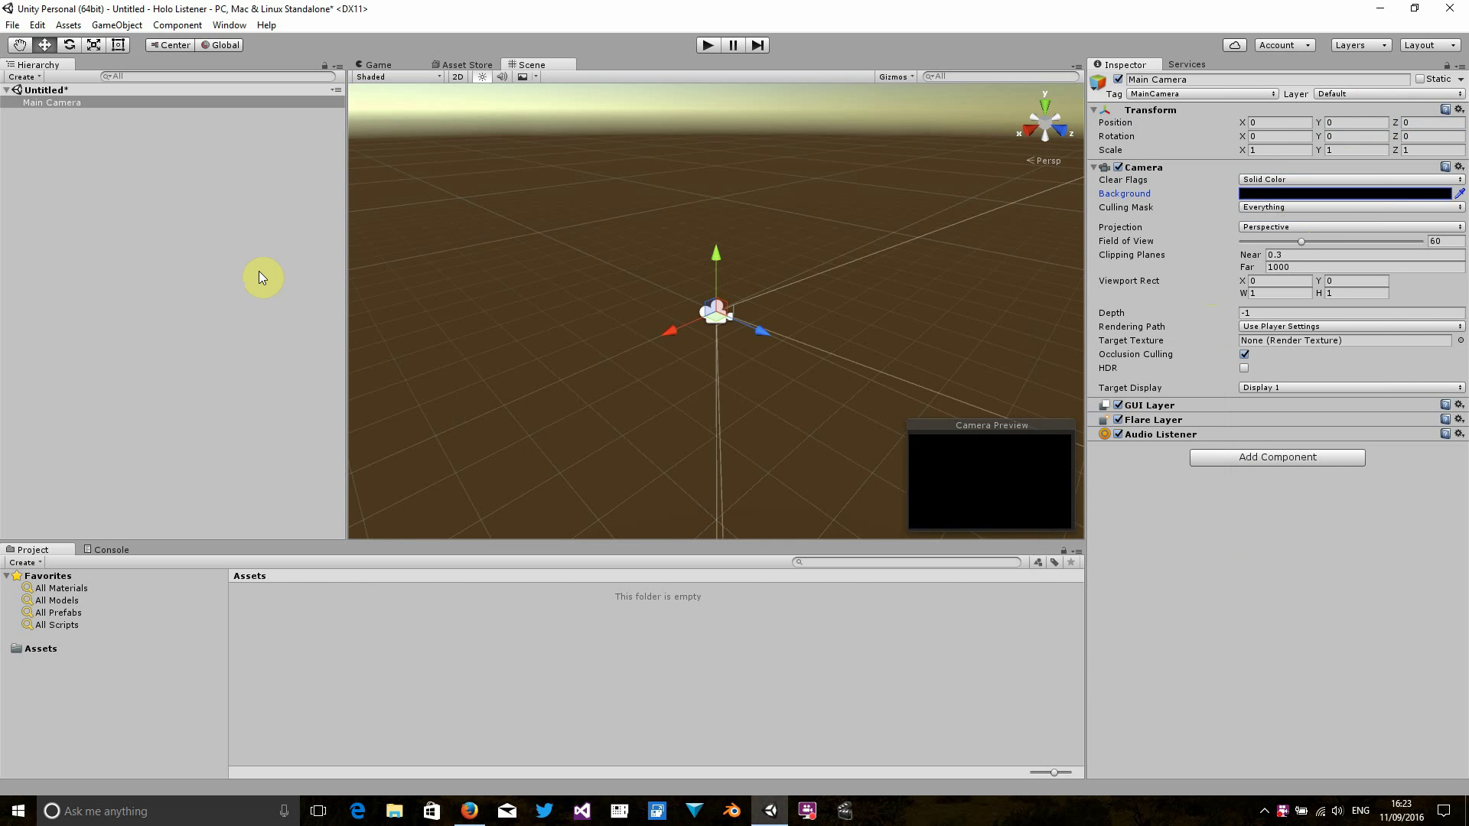
Step: Save the scene as 'Listener' in the project's Assets folder
{"action": "key", "text": "ctrl+s"}
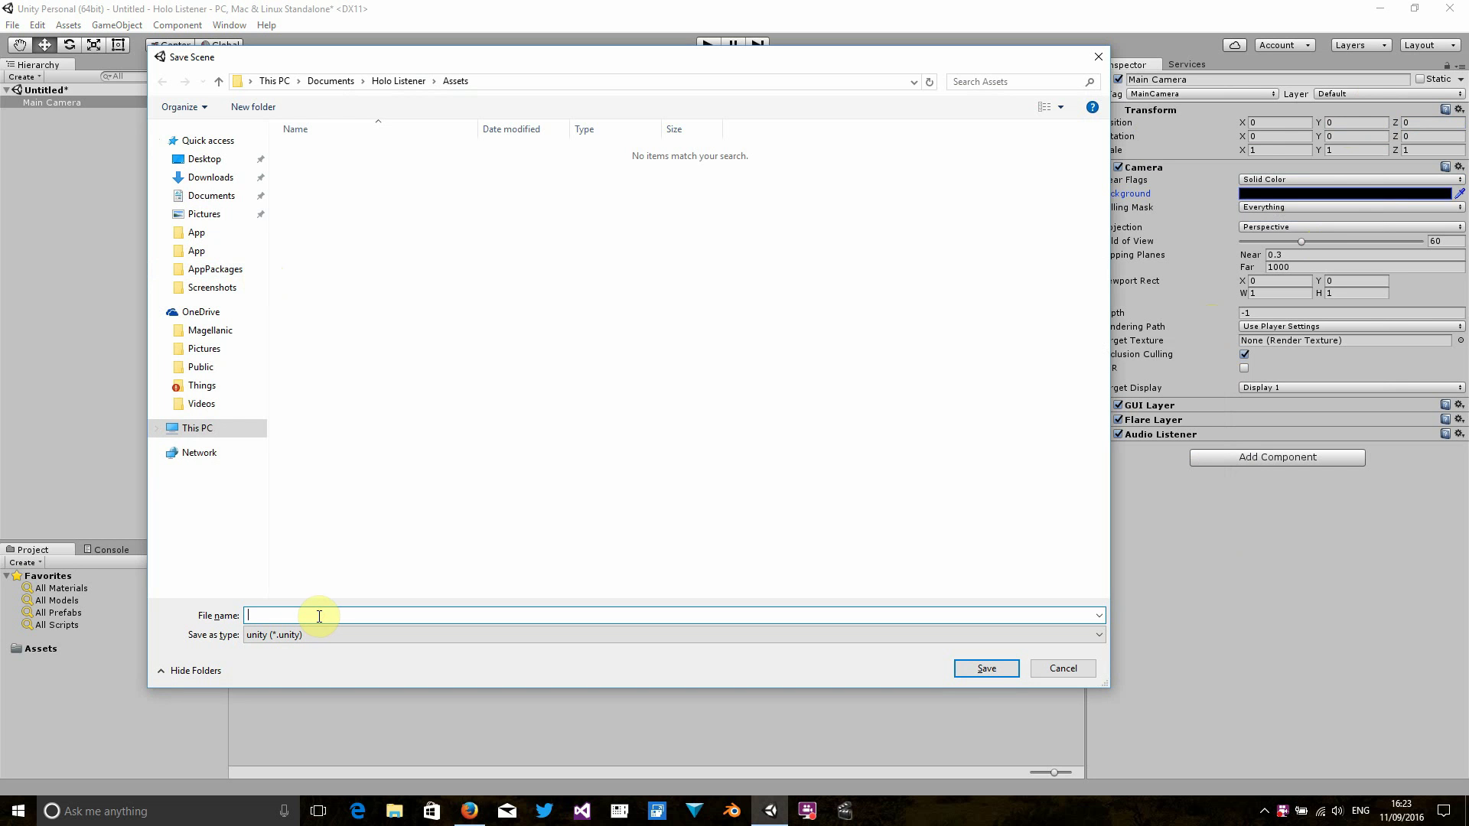
{"action": "type", "text": "Listener"}
{"action": "left_click", "coordinate": [973, 669]}
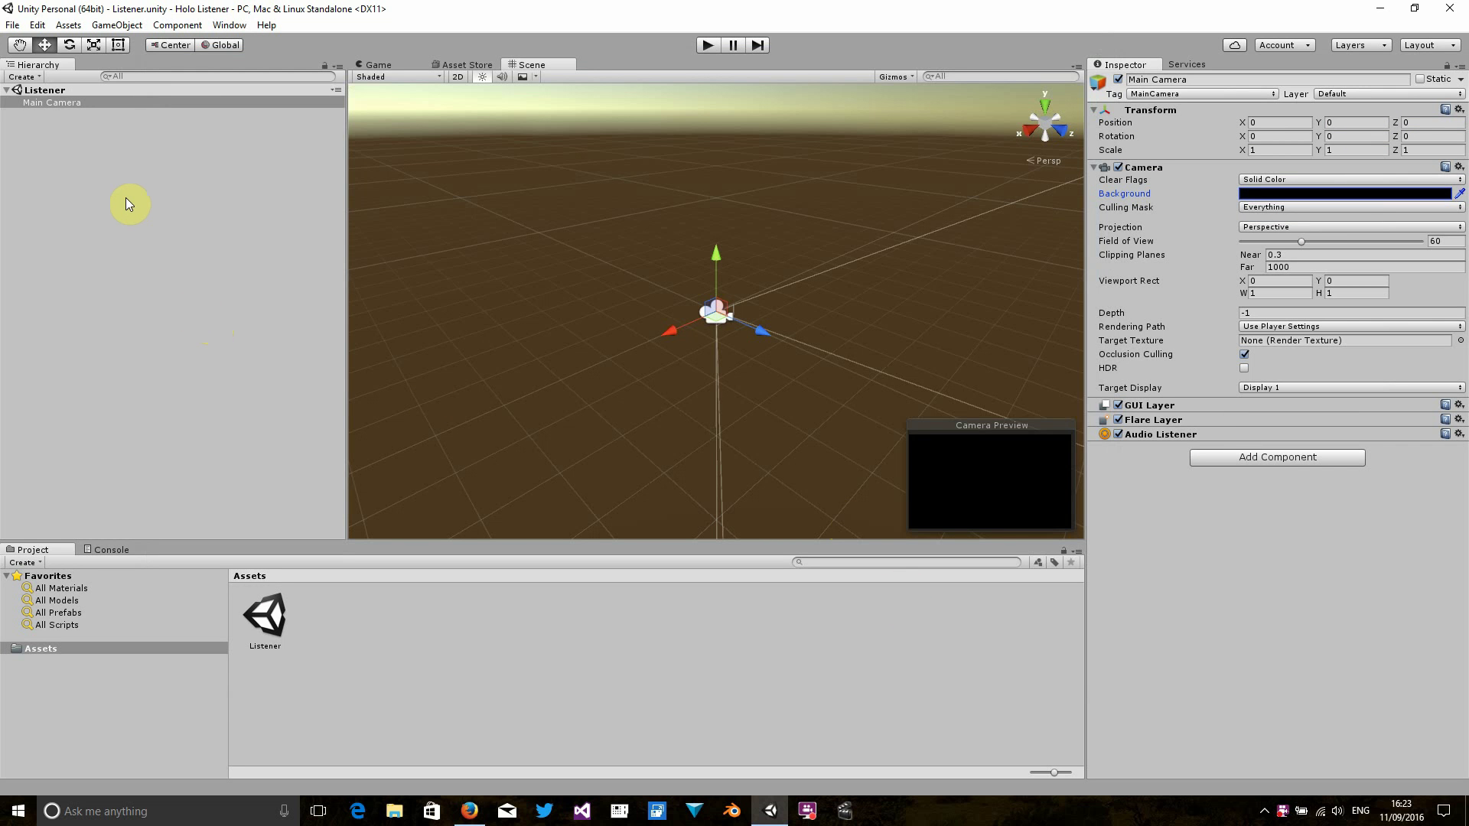
Step: Add a UI Canvas as a child of the Main Camera
{"action": "right_click", "coordinate": [66, 103]}
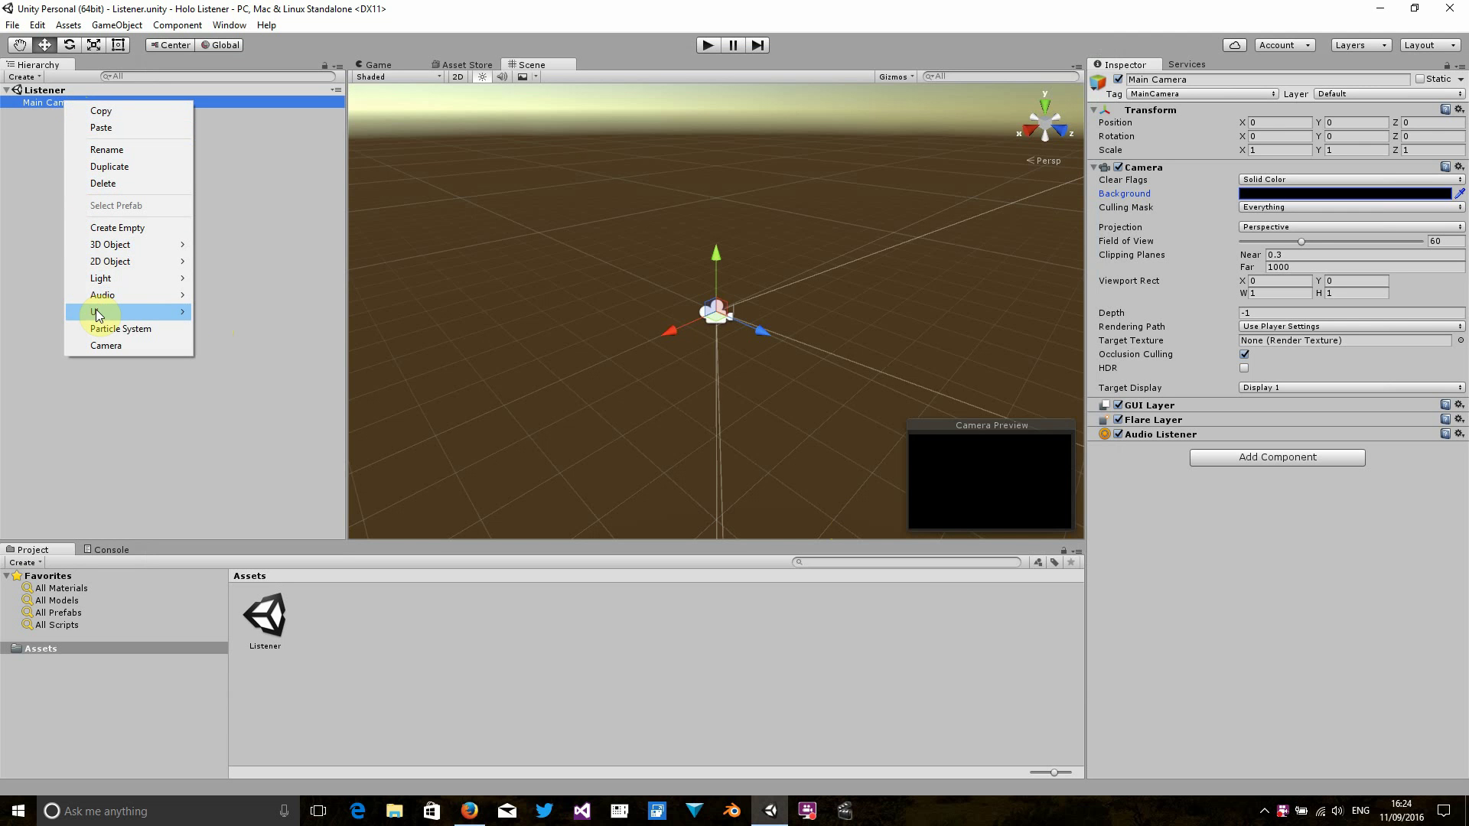
{"action": "mouse_move", "coordinate": [98, 311]}
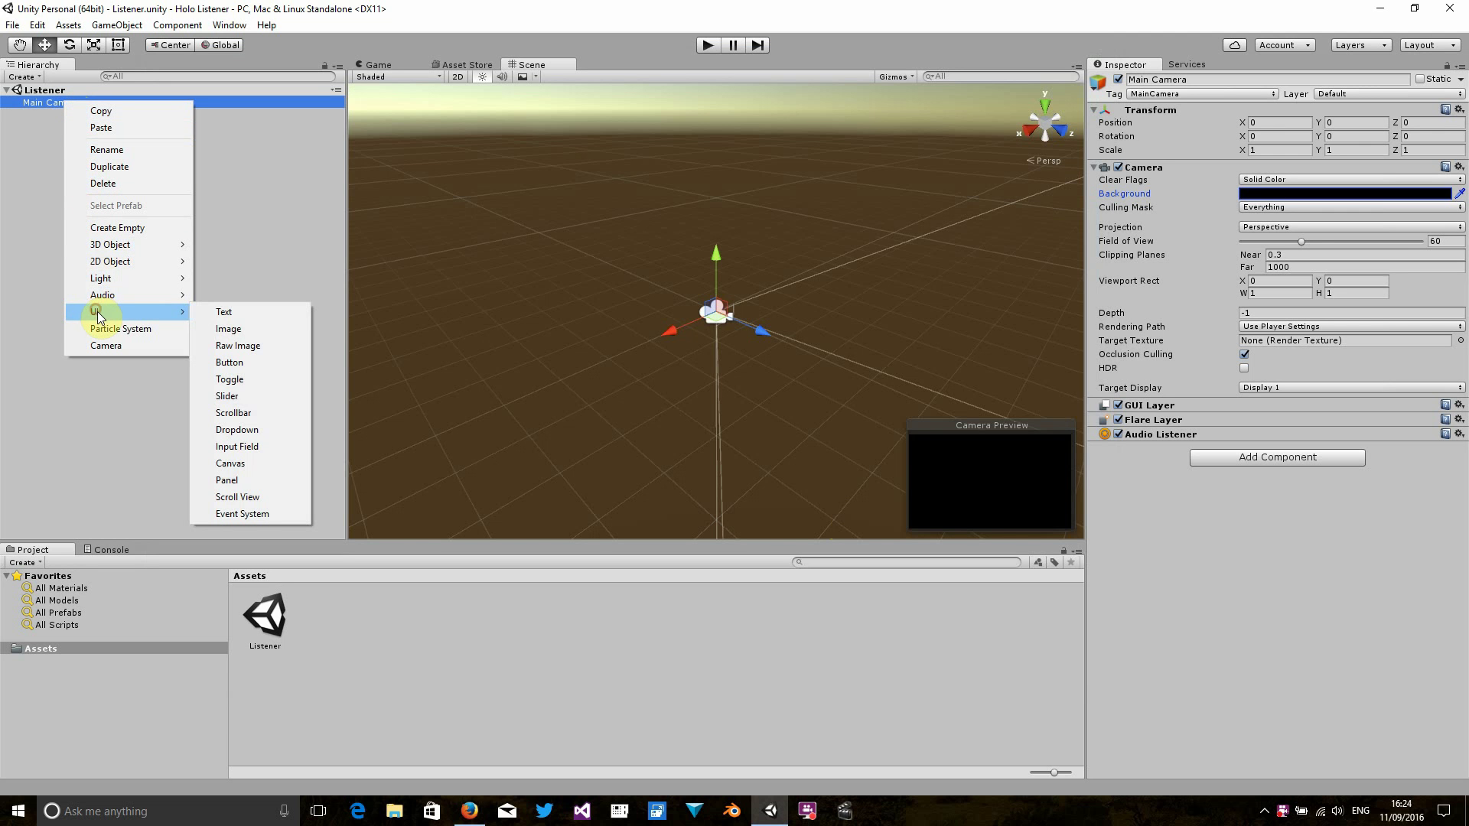
{"action": "left_click", "coordinate": [234, 470]}
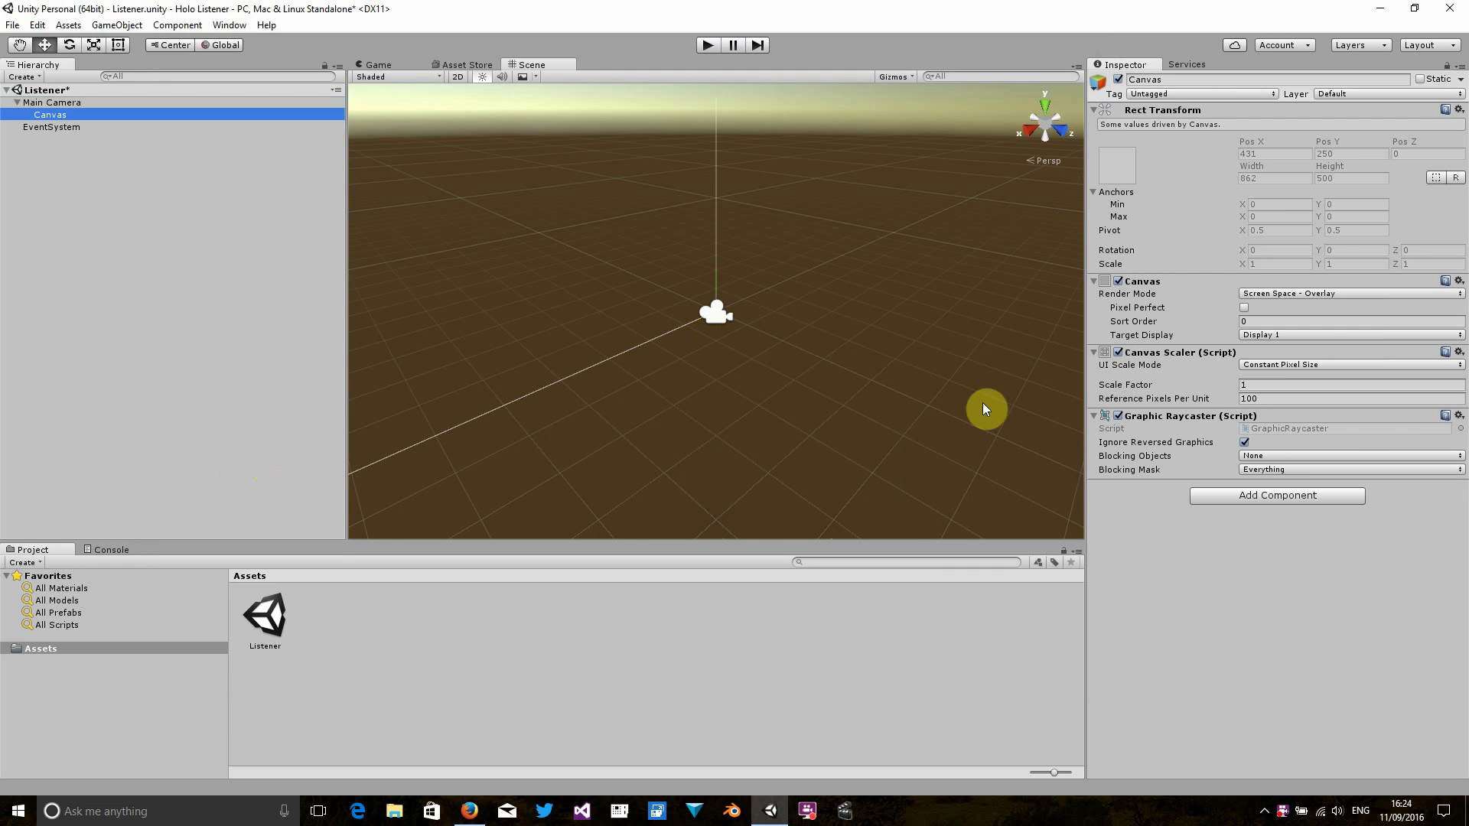
Step: Switch the Canvas to World Space render mode at position 0, 0, 1
{"action": "left_click", "coordinate": [1328, 293]}
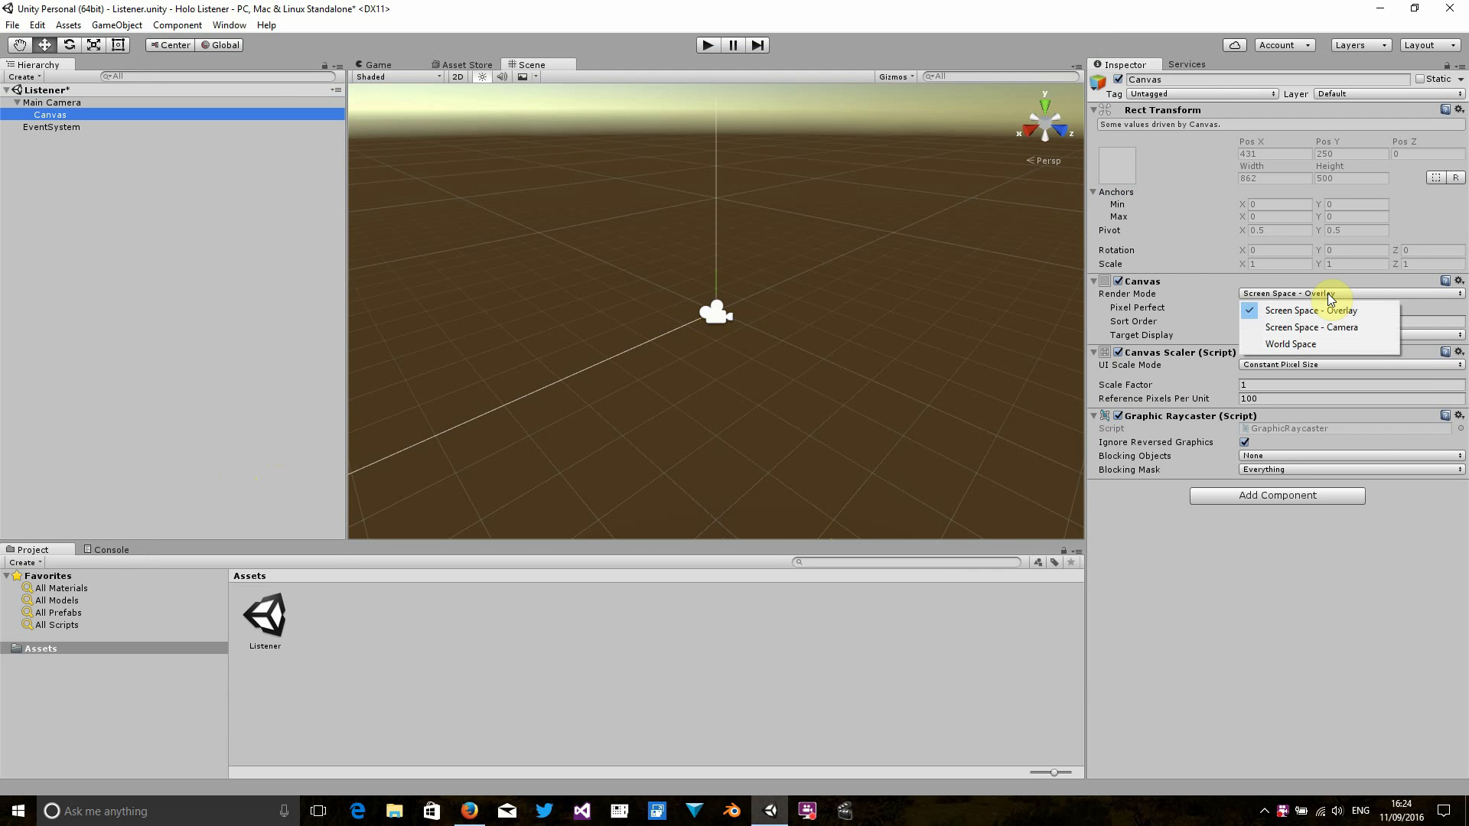
{"action": "left_click", "coordinate": [1303, 344]}
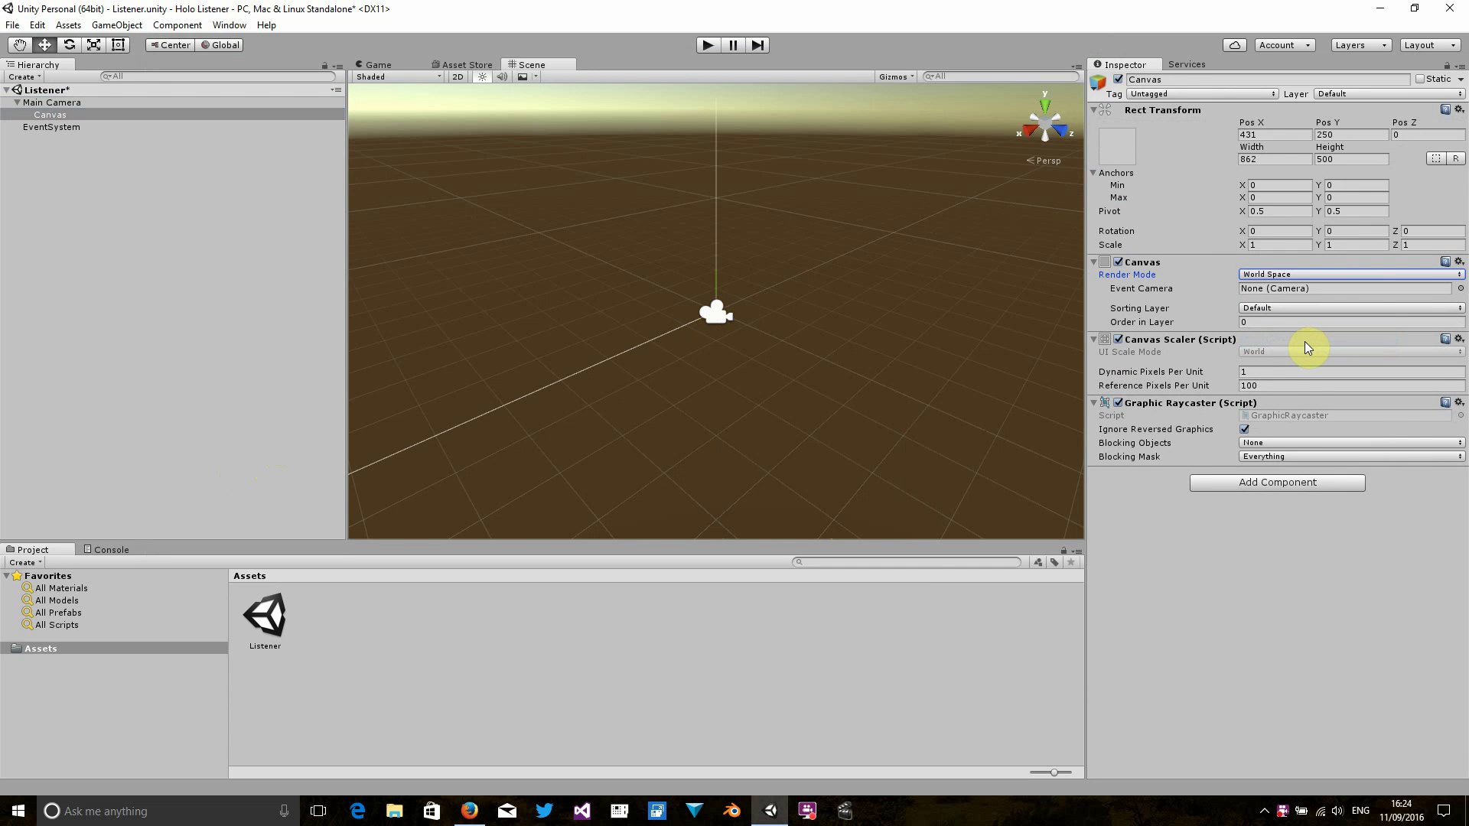
{"action": "left_click", "coordinate": [1267, 136]}
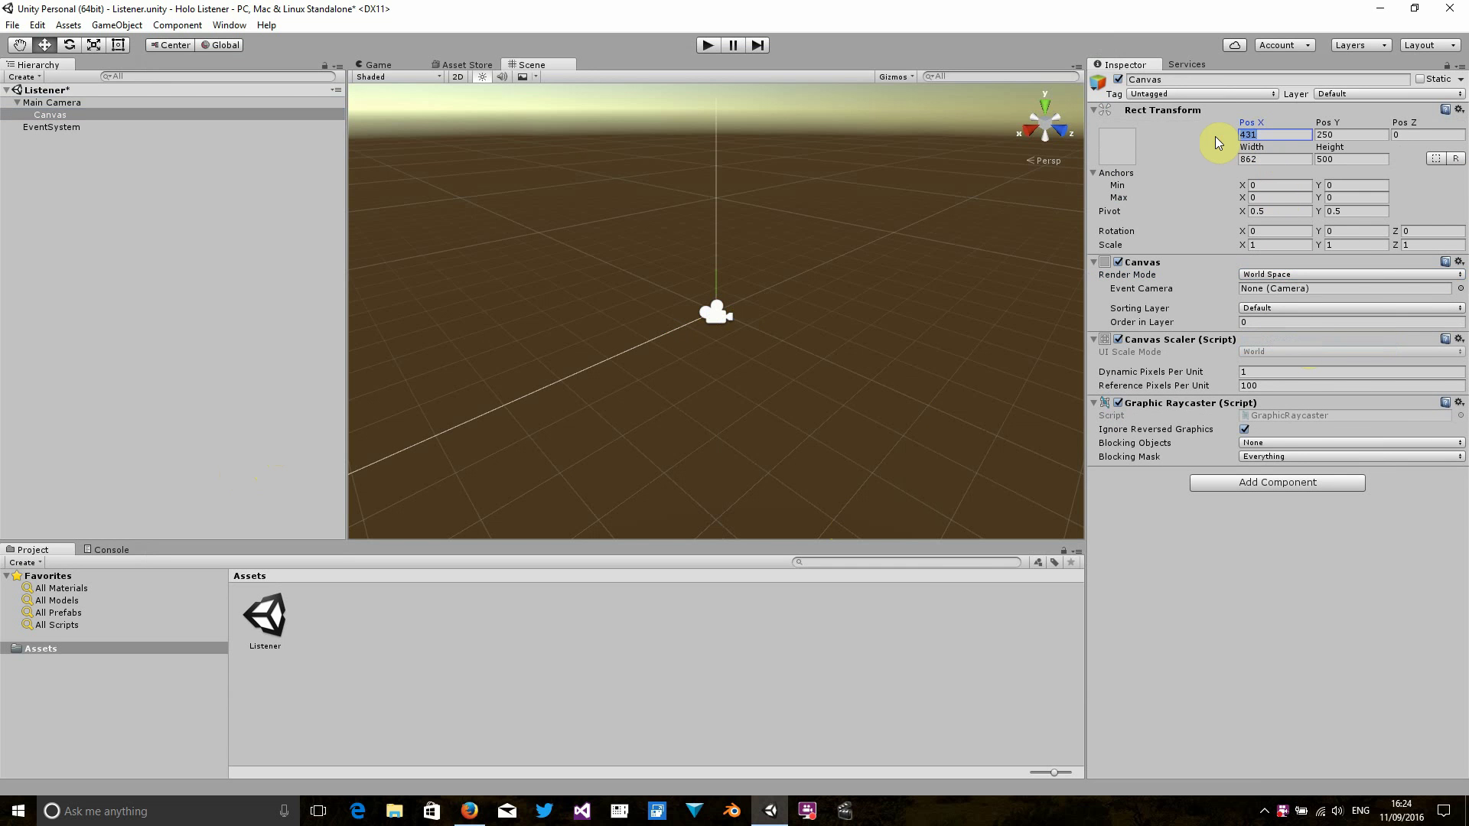
{"action": "type", "text": "0"}
{"action": "key", "text": "Tab"}
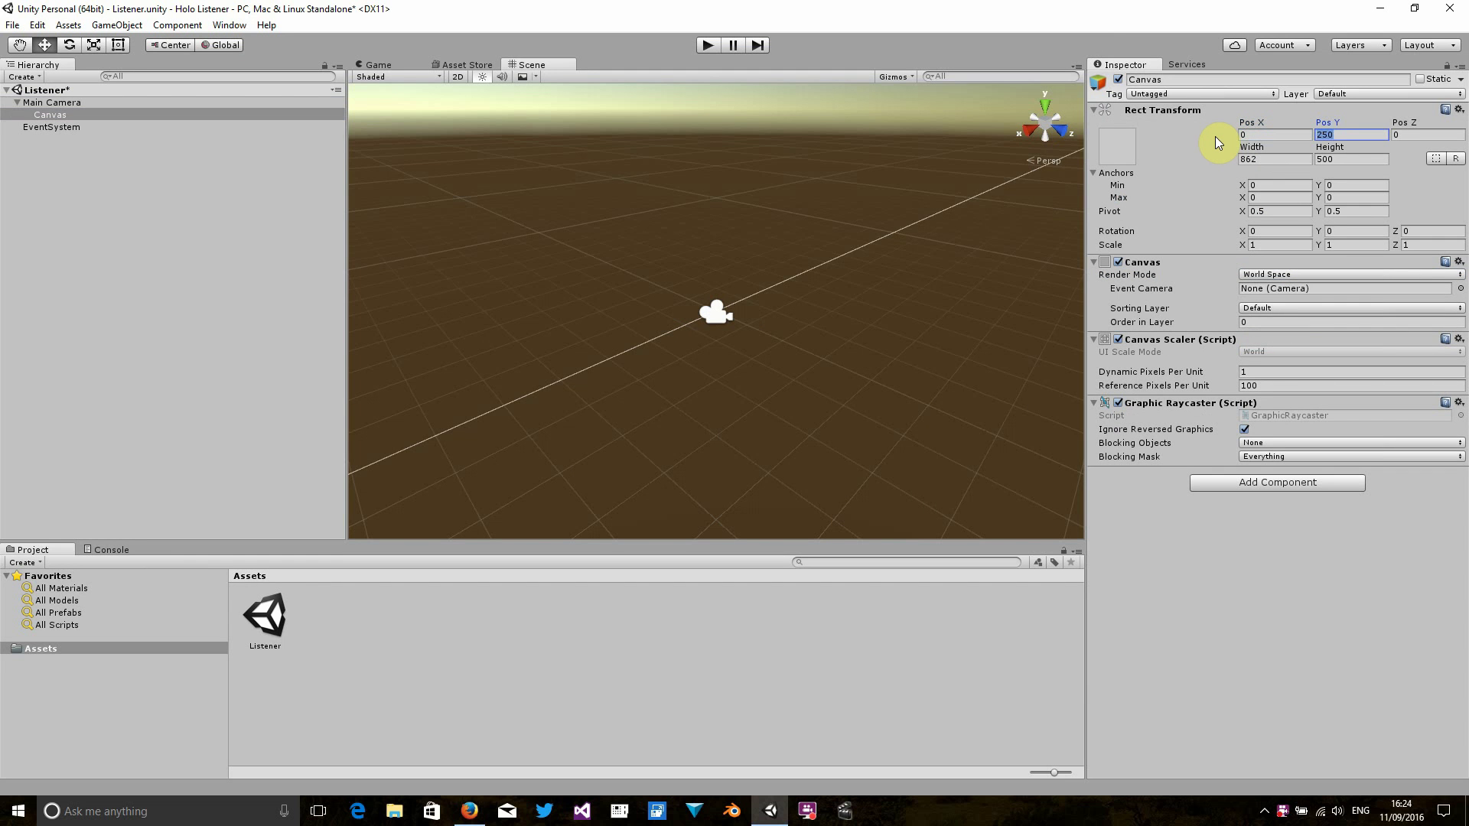
{"action": "type", "text": "0"}
{"action": "key", "text": "Tab"}
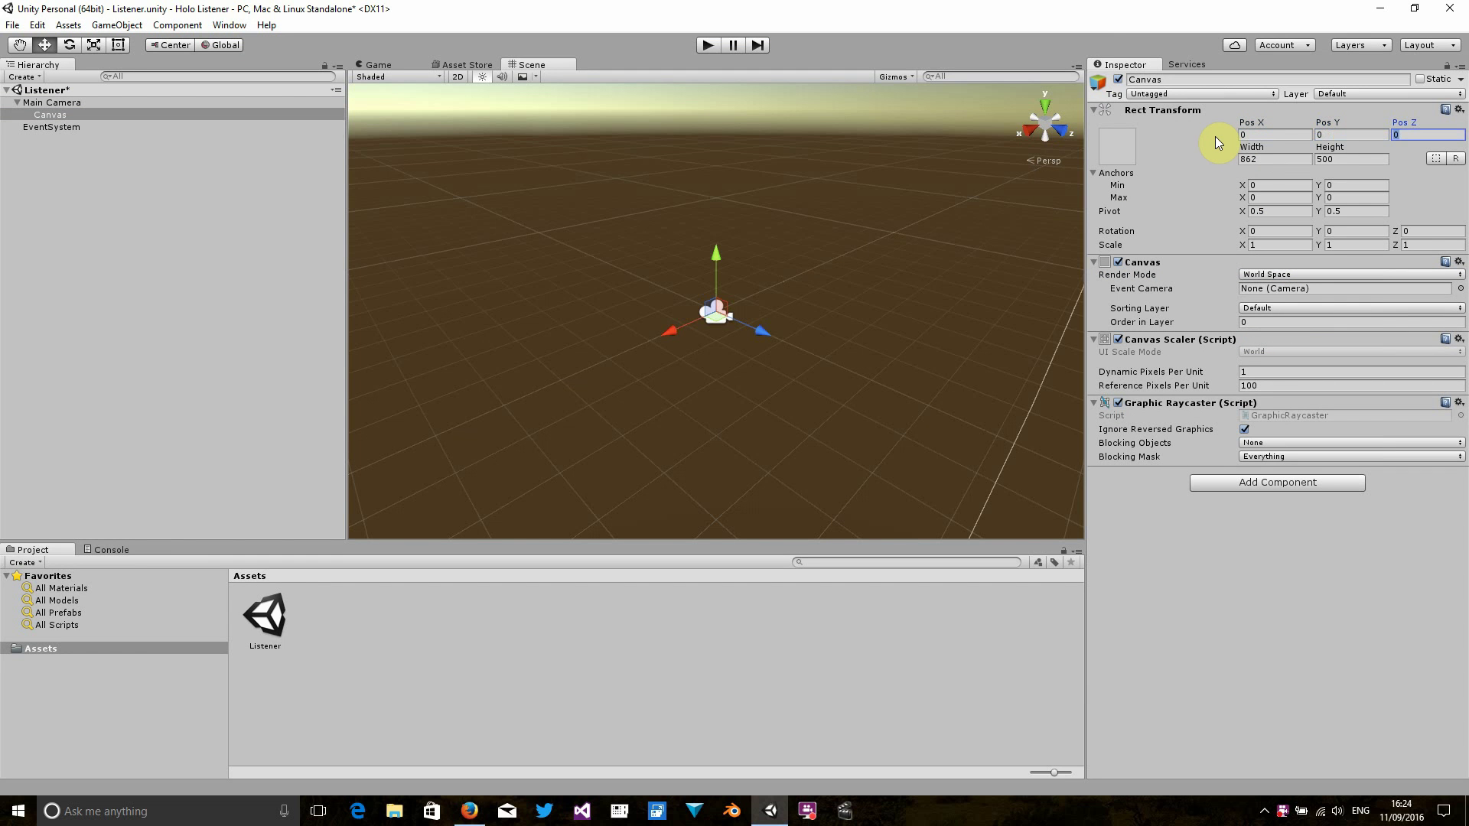
{"action": "type", "text": "1"}
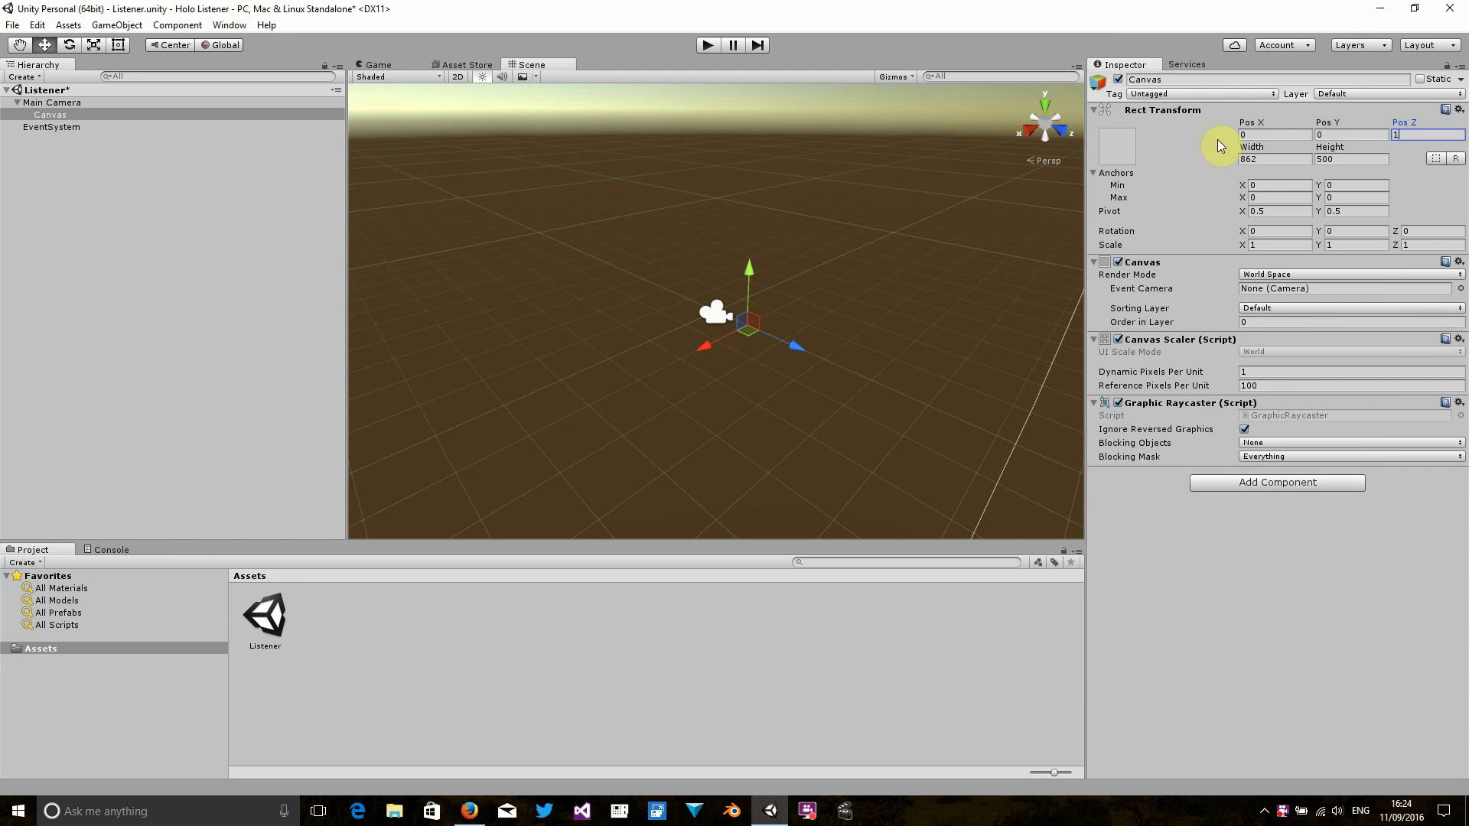
Step: Set the Canvas width to 480 and height to 280
{"action": "left_click", "coordinate": [1264, 158]}
{"action": "type", "text": "480"}
{"action": "key", "text": "Tab"}
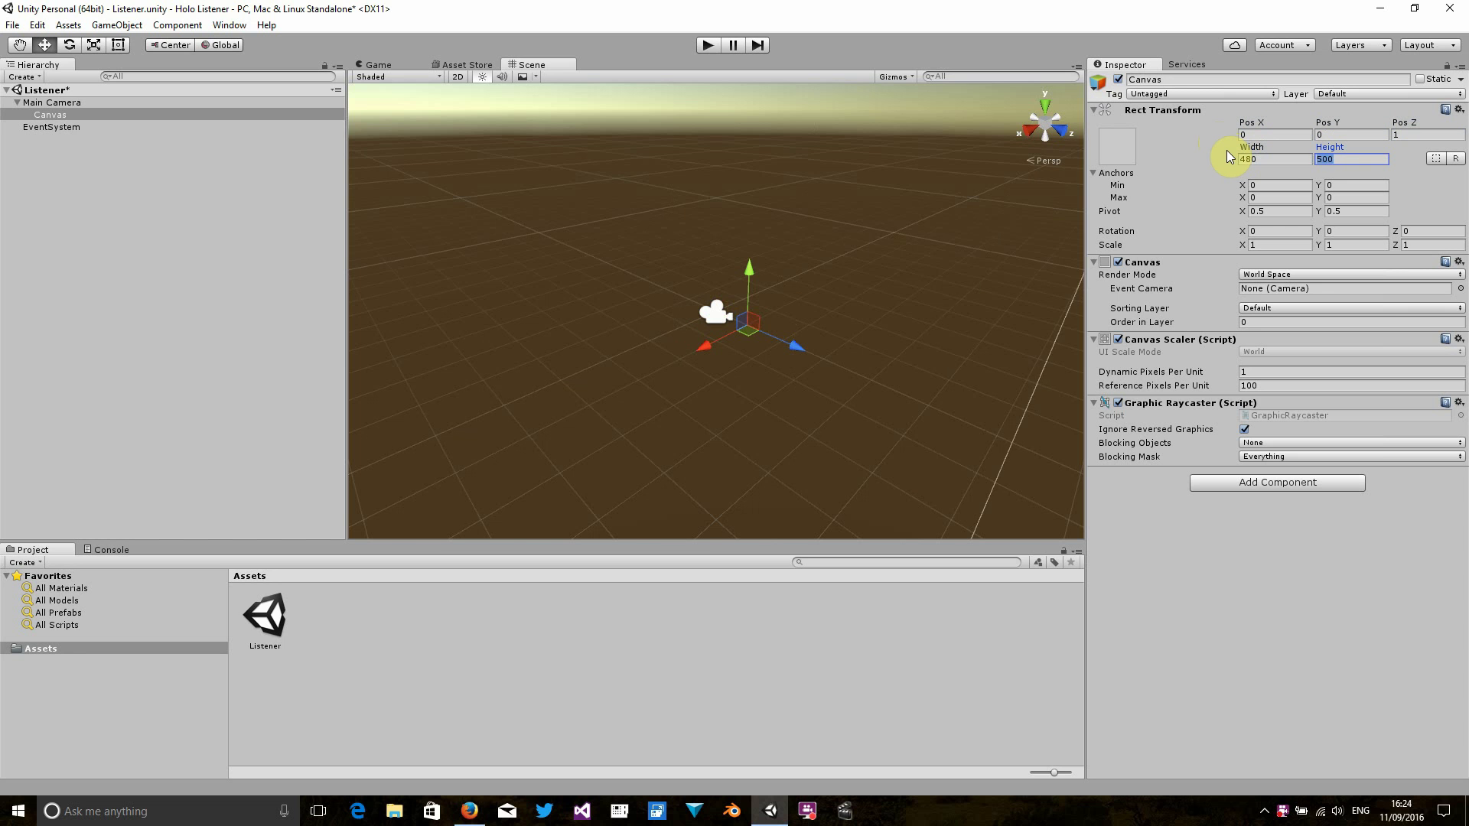
{"action": "type", "text": "280"}
Step: Scale the Canvas to 0.001 on X, Y and Z and frame it in the Scene view
{"action": "left_click", "coordinate": [1267, 245]}
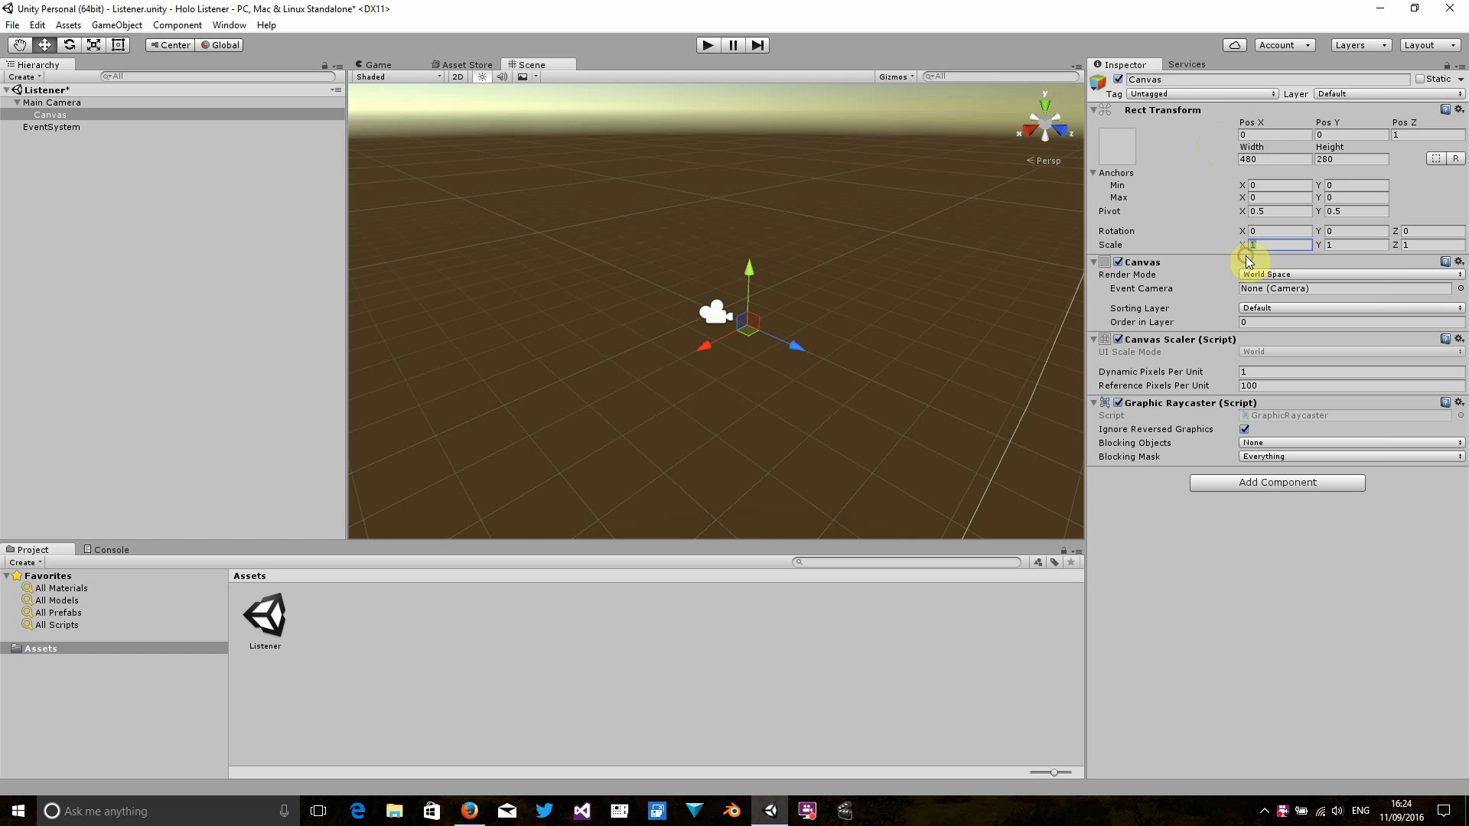
{"action": "type", "text": "0"}
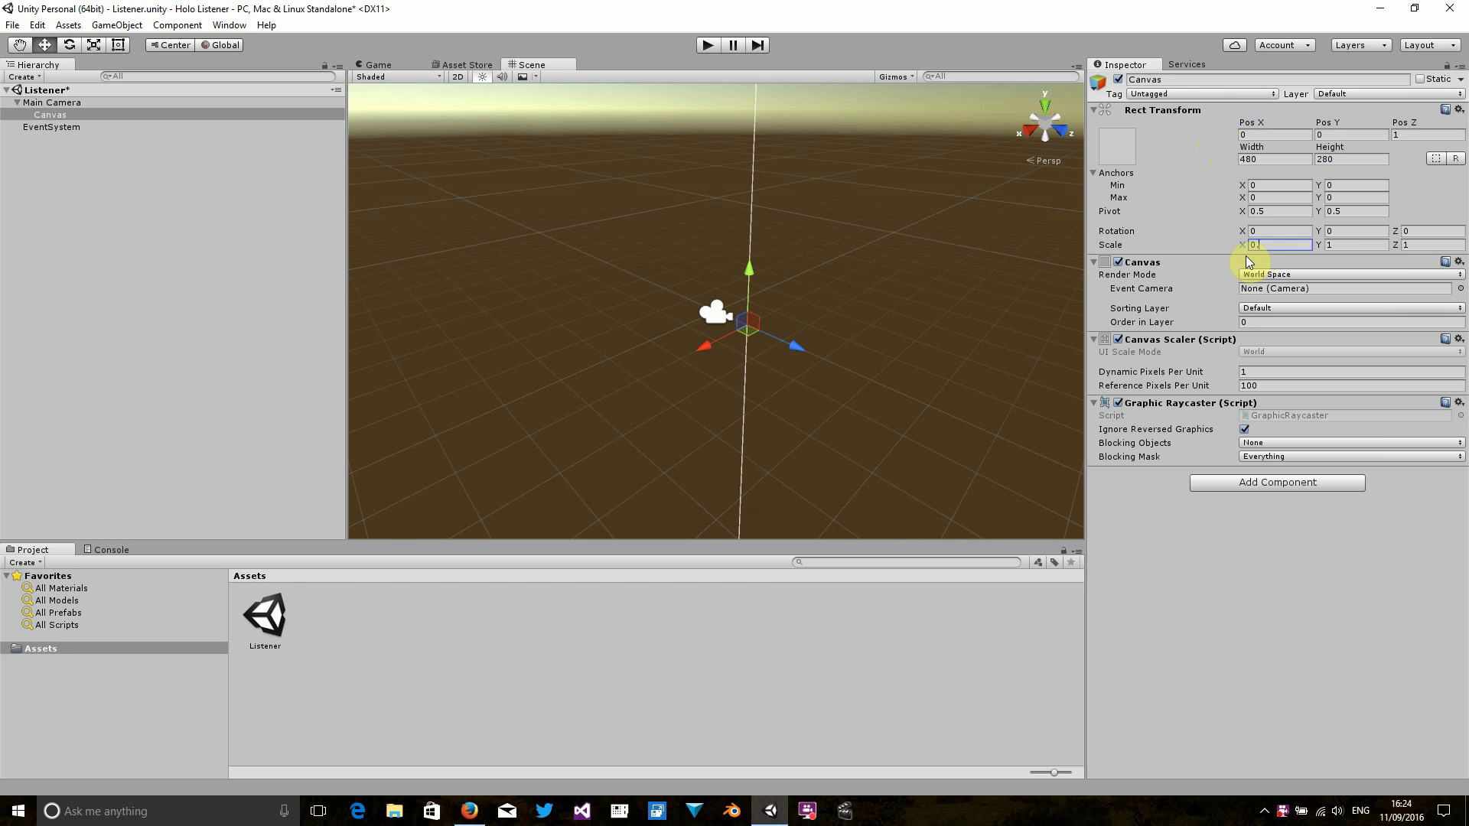
{"action": "type", "text": ".001"}
{"action": "key", "text": "Tab"}
{"action": "type", "text": "0."}
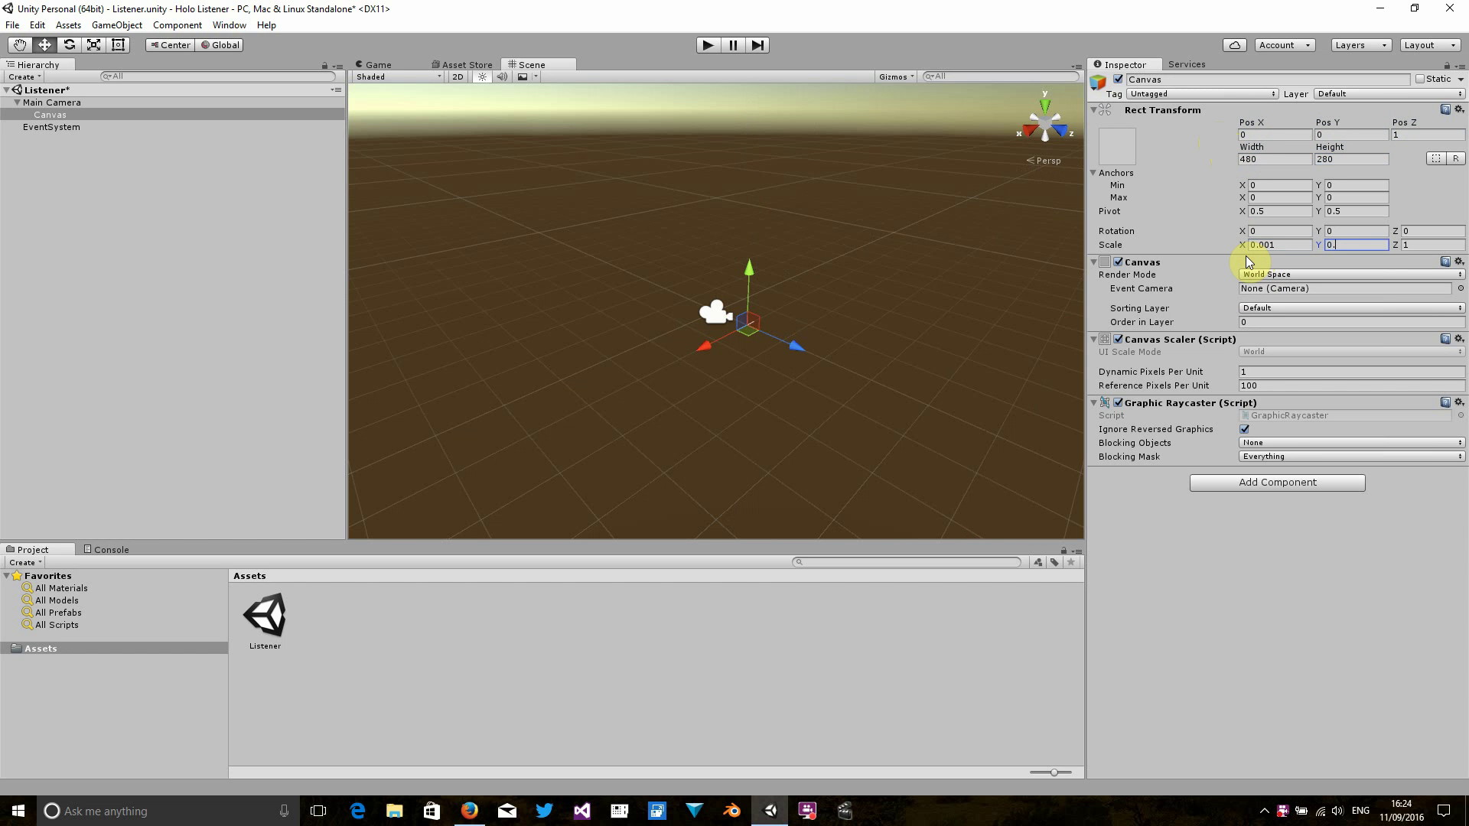
{"action": "type", "text": "001"}
{"action": "key", "text": "Tab"}
{"action": "type", "text": "0.001"}
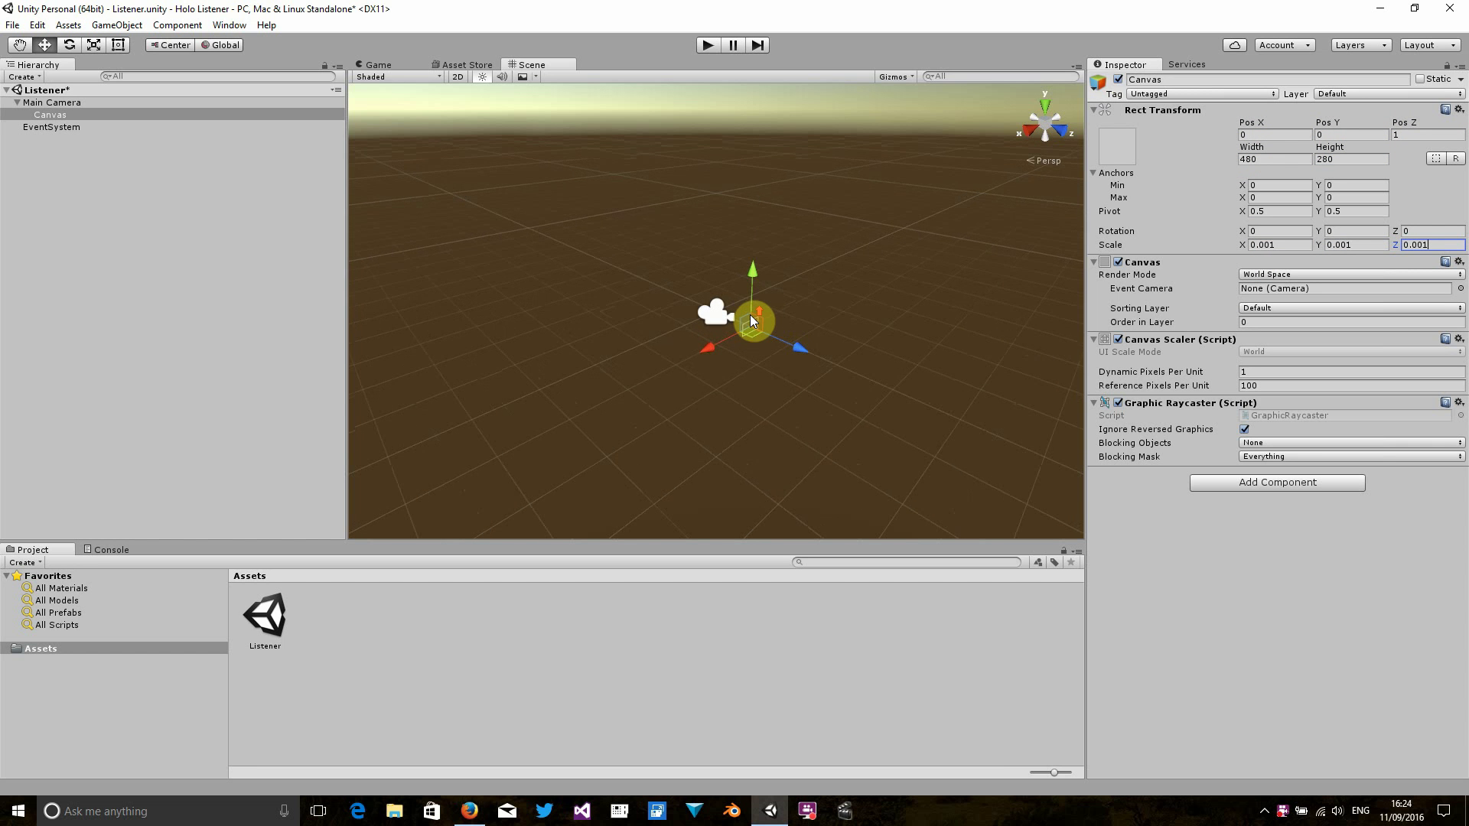
{"action": "scroll", "coordinate": [752, 320], "scroll_direction": "up", "scroll_amount": 4}
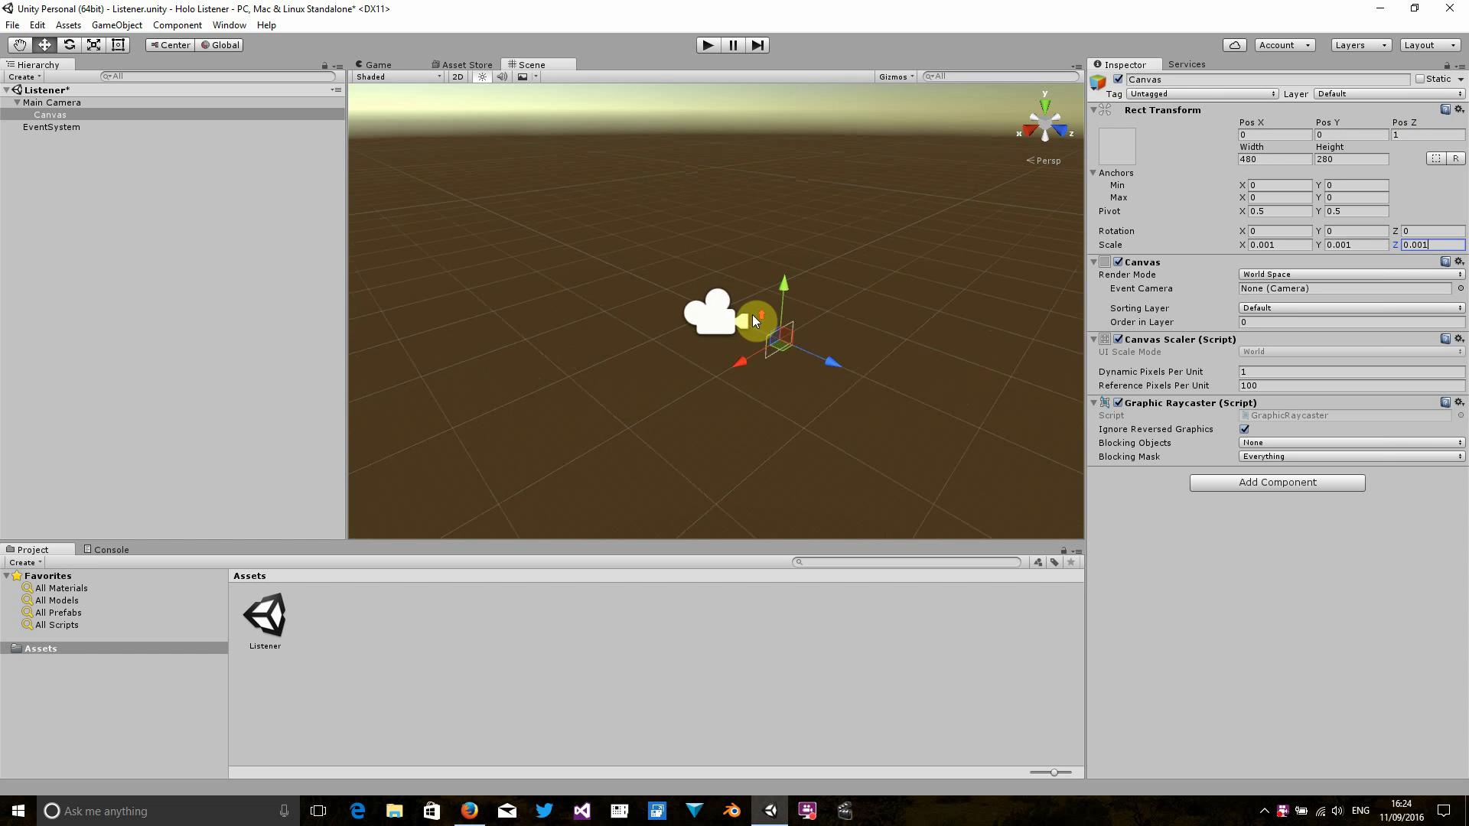
{"action": "scroll", "coordinate": [753, 318], "scroll_direction": "up", "scroll_amount": 4}
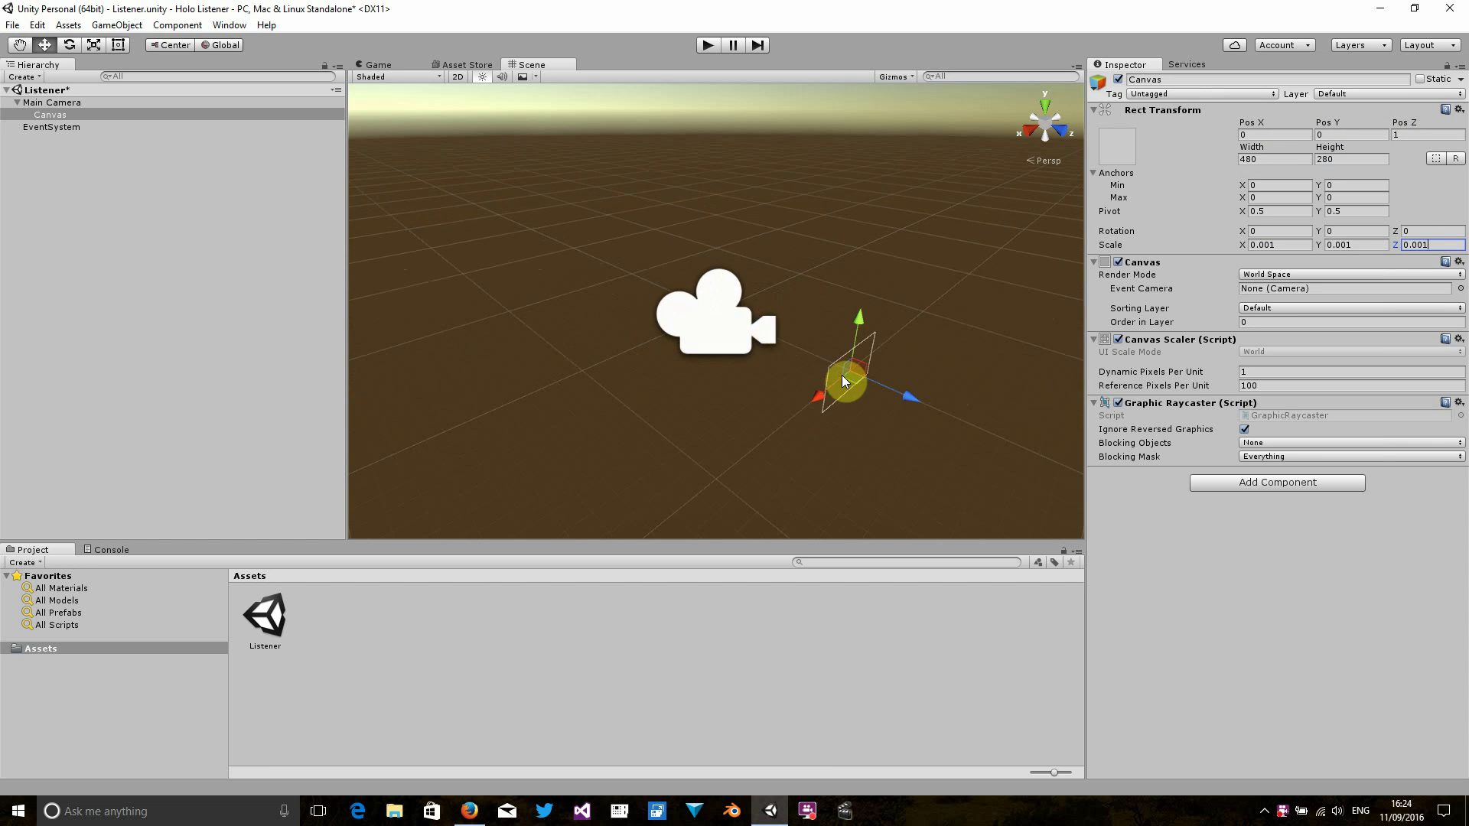
{"action": "middle_click_drag", "start_coordinate": [844, 380], "coordinate": [749, 336]}
{"action": "scroll", "coordinate": [747, 334], "scroll_direction": "up", "scroll_amount": 3}
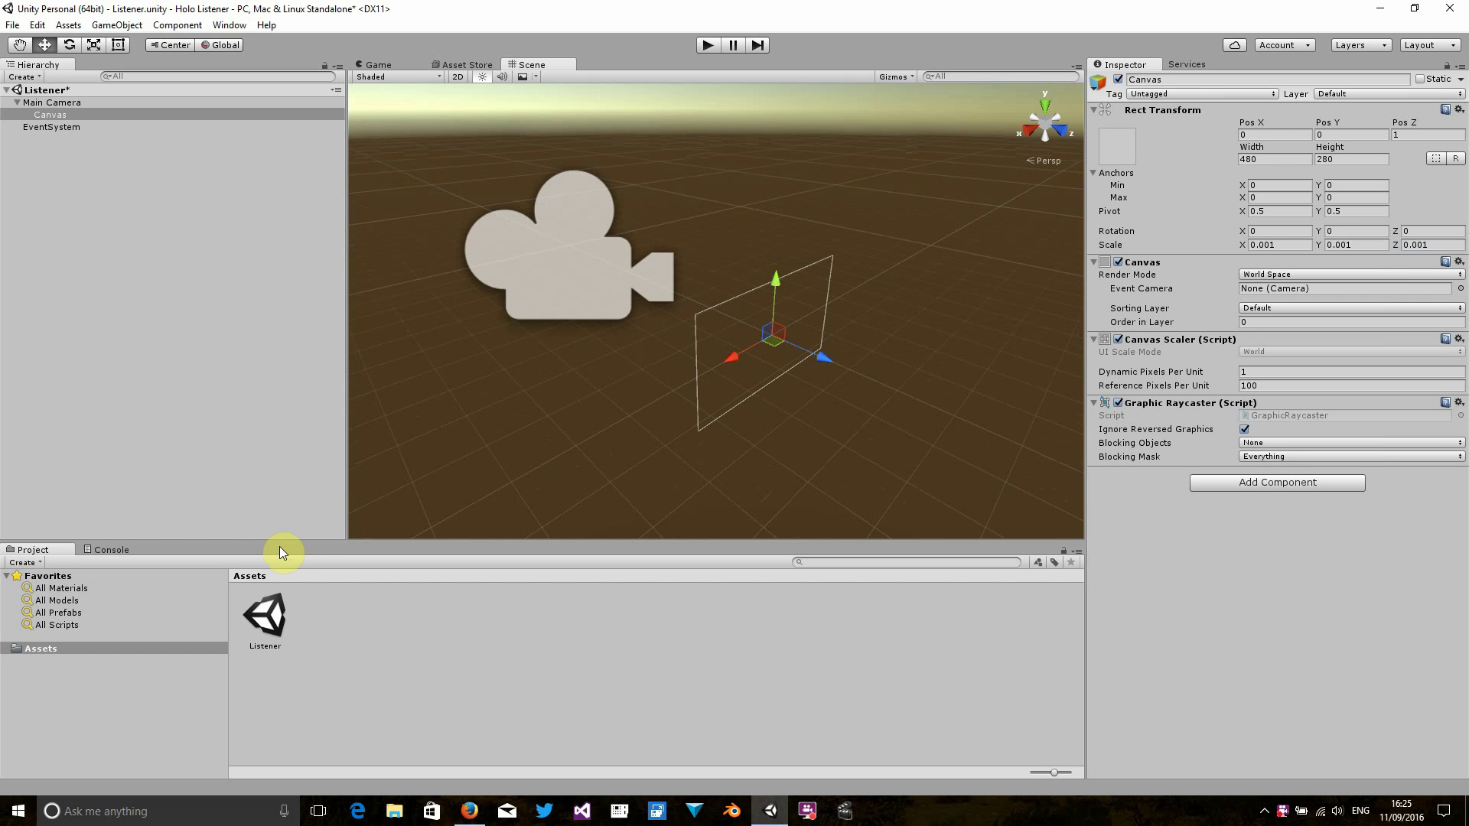
Step: Create a folder named Resources inside Assets
{"action": "right_click", "coordinate": [67, 648]}
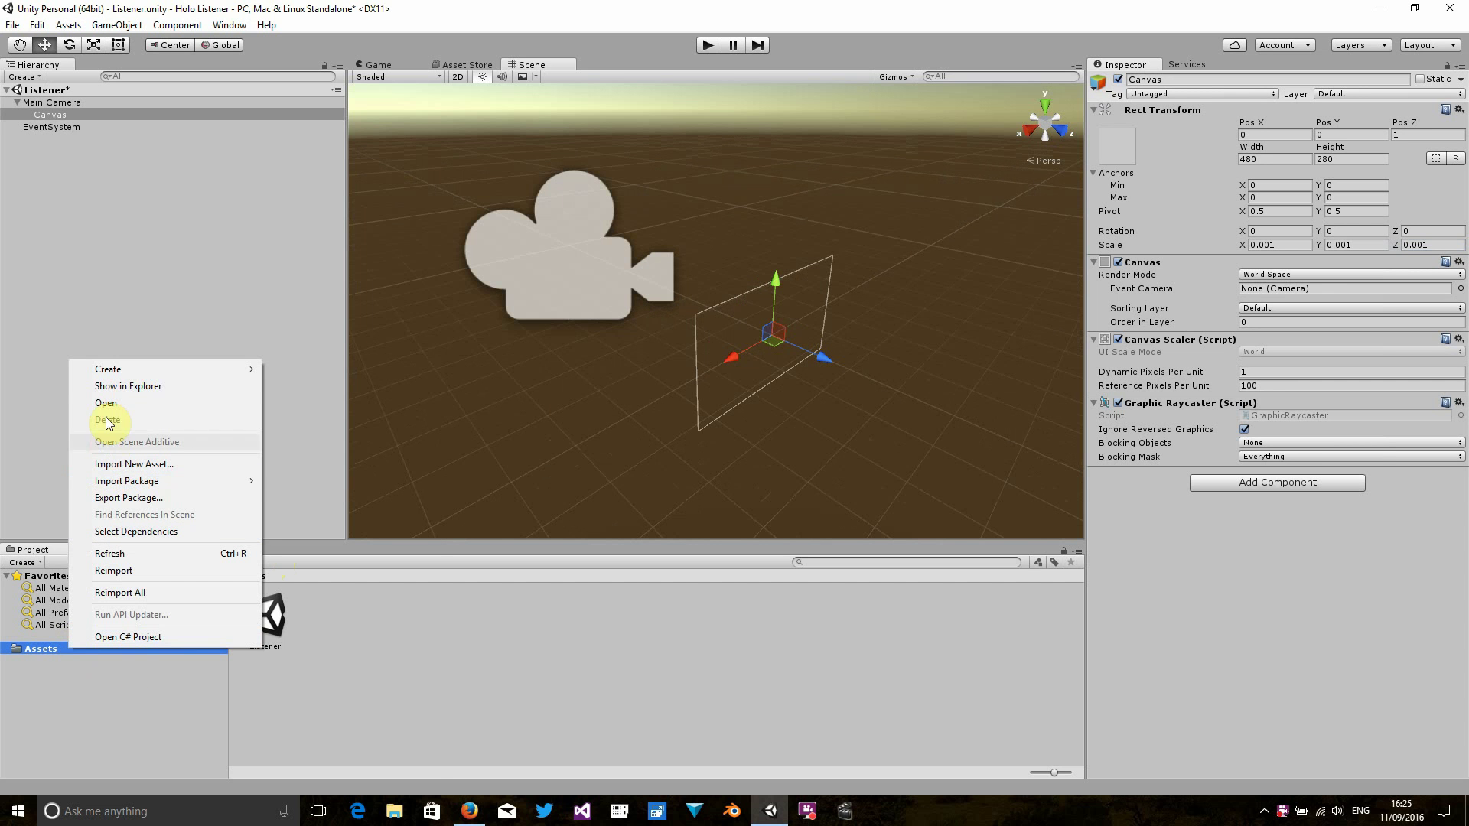
{"action": "mouse_move", "coordinate": [115, 370]}
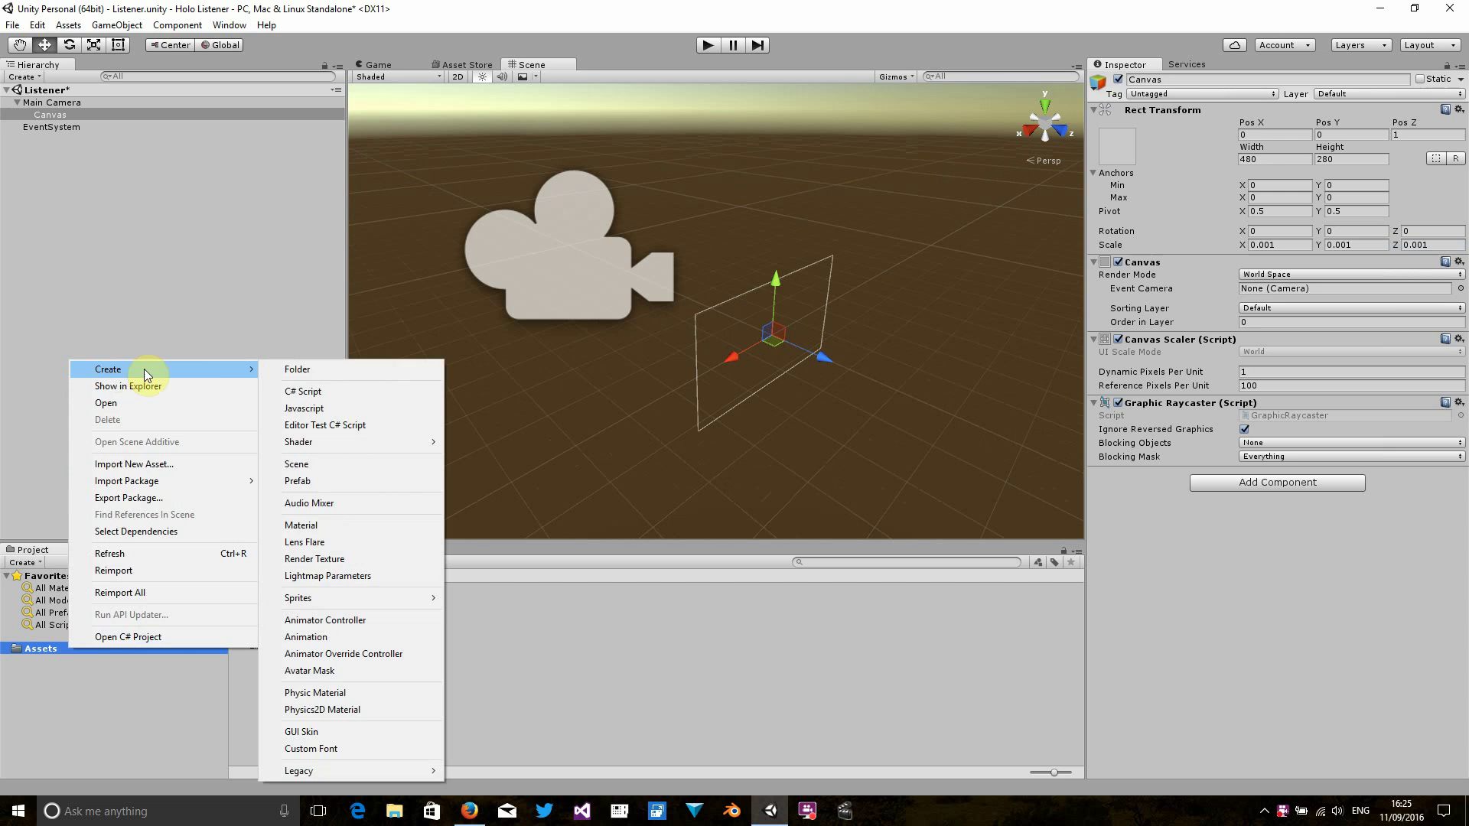
{"action": "left_click", "coordinate": [289, 370]}
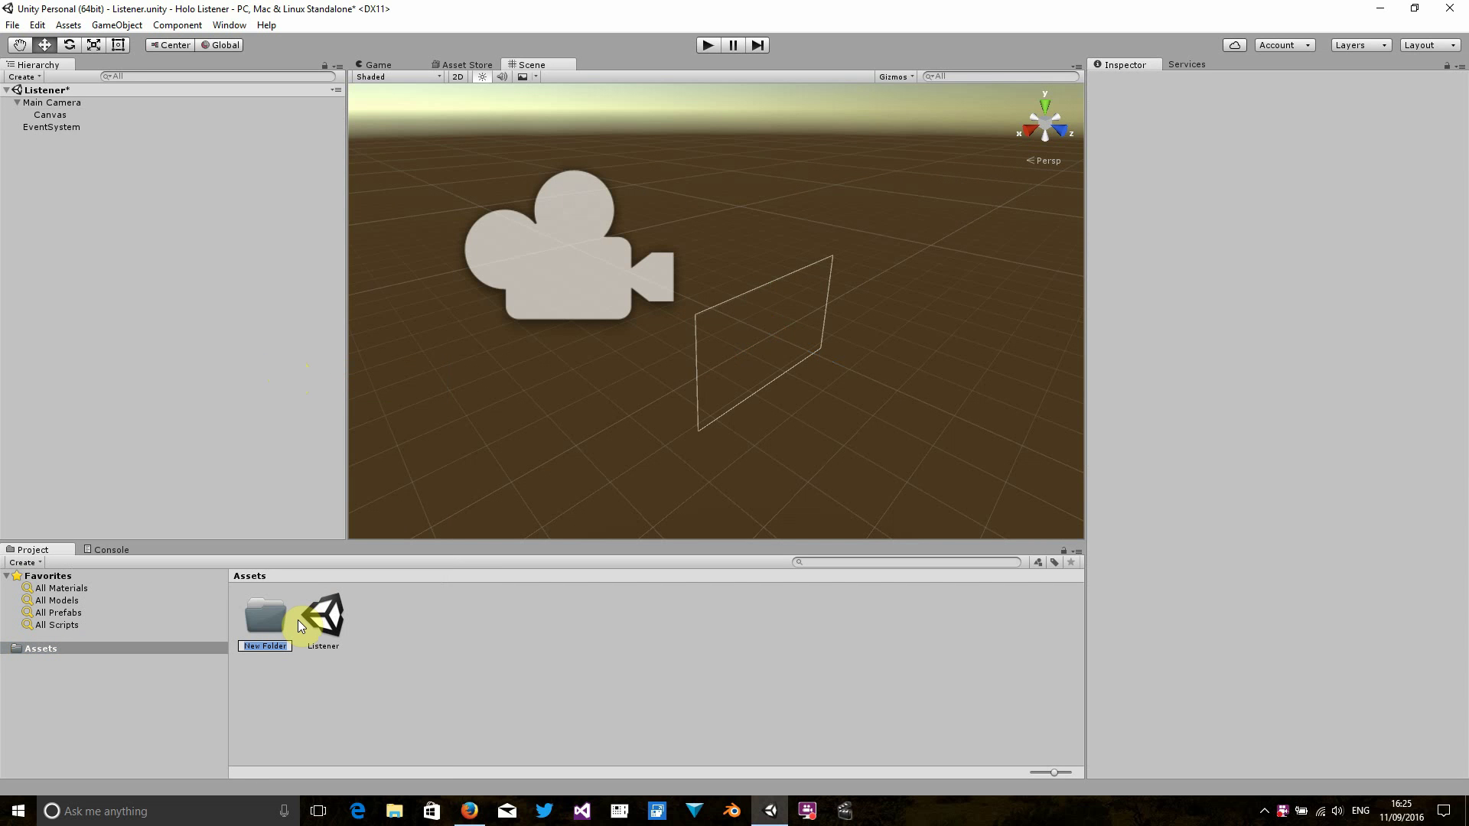
{"action": "type", "text": "Resources"}
{"action": "key", "text": "Return"}
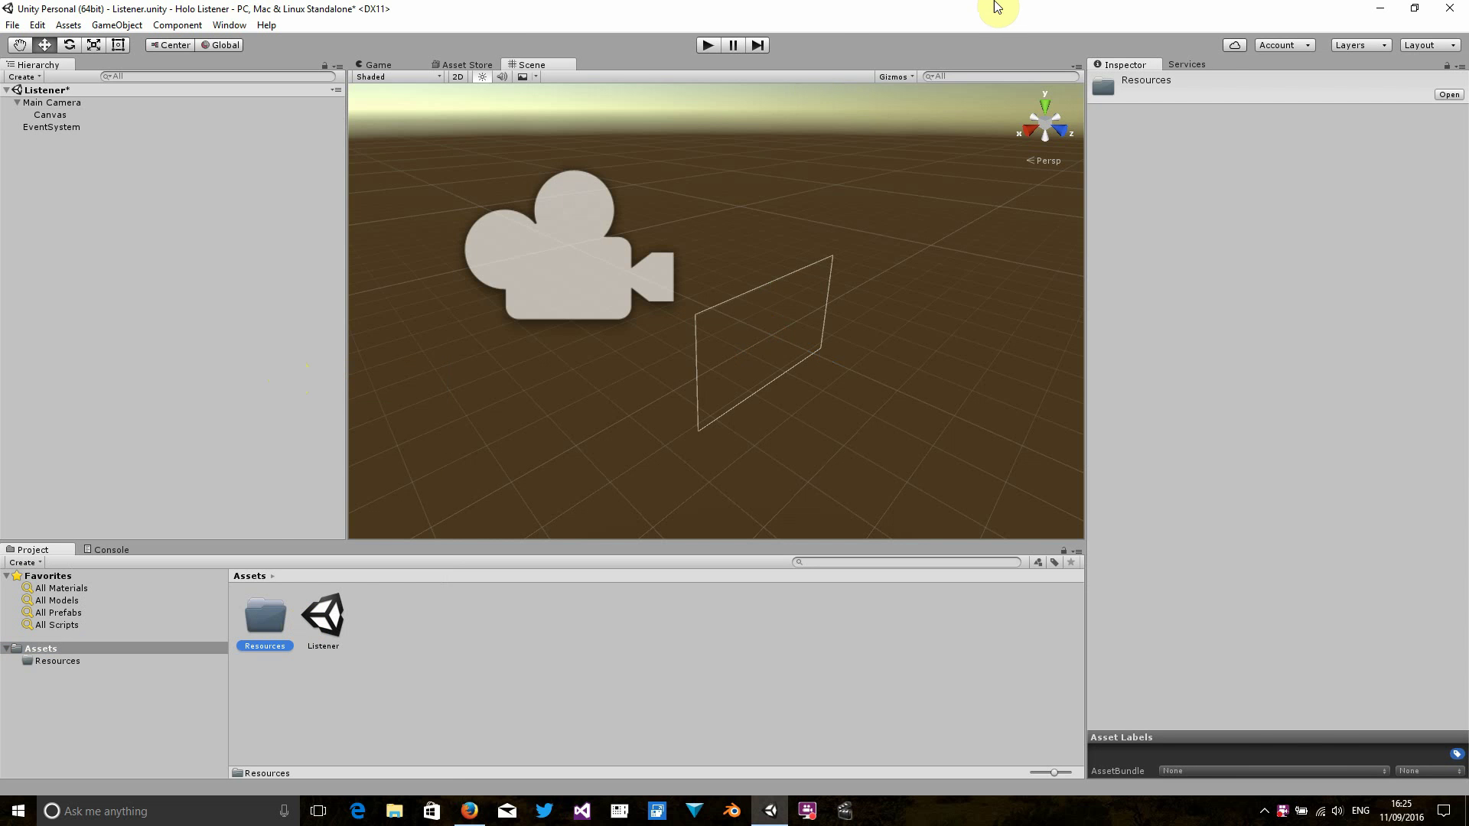
Step: Drag the Listening, Sleeping and Thinking PNGs from the desktop into Resources and open it
{"action": "double_click", "coordinate": [997, 19]}
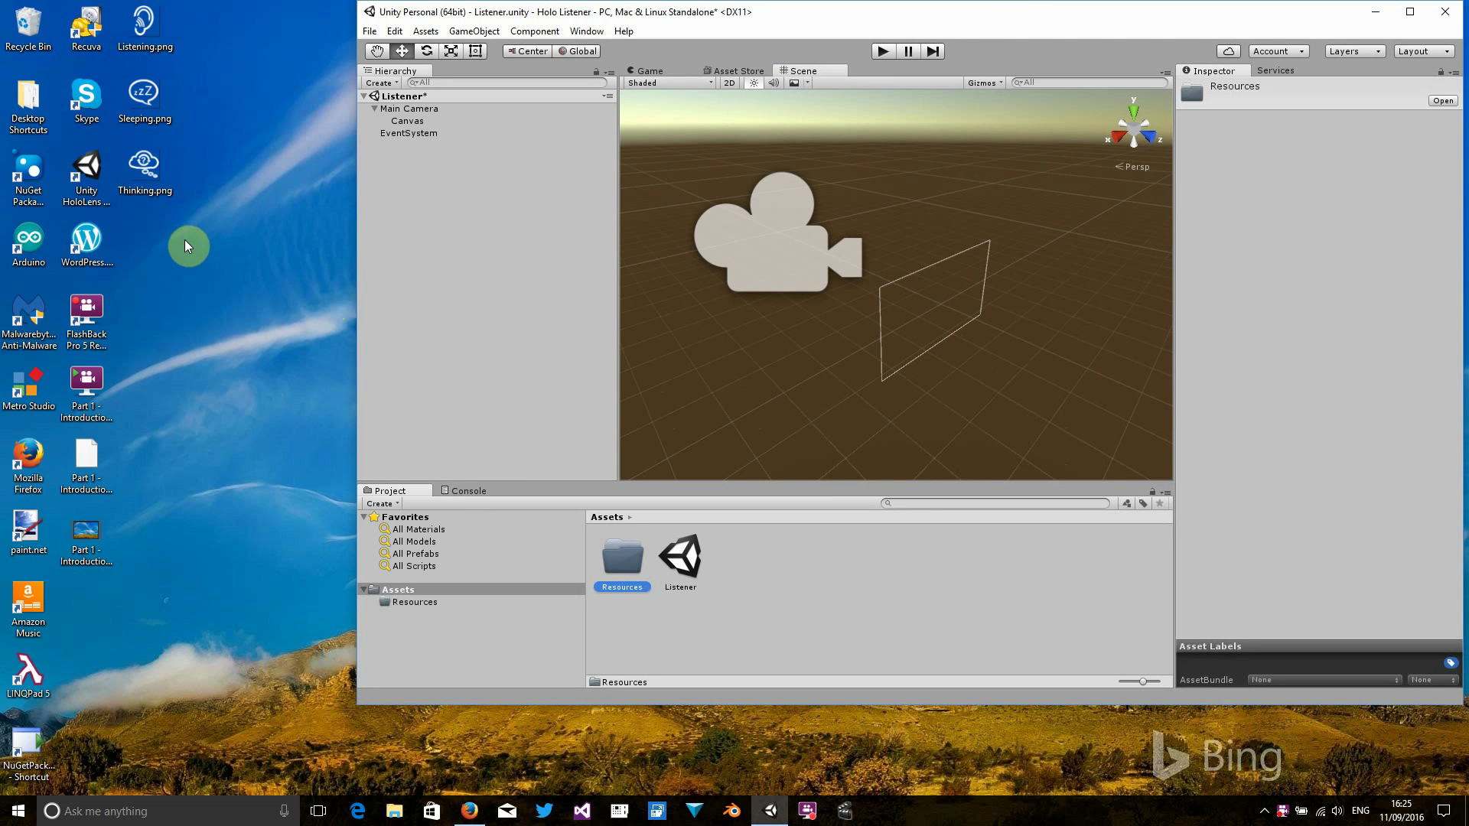
{"action": "left_click_drag", "start_coordinate": [163, 231], "coordinate": [152, 31]}
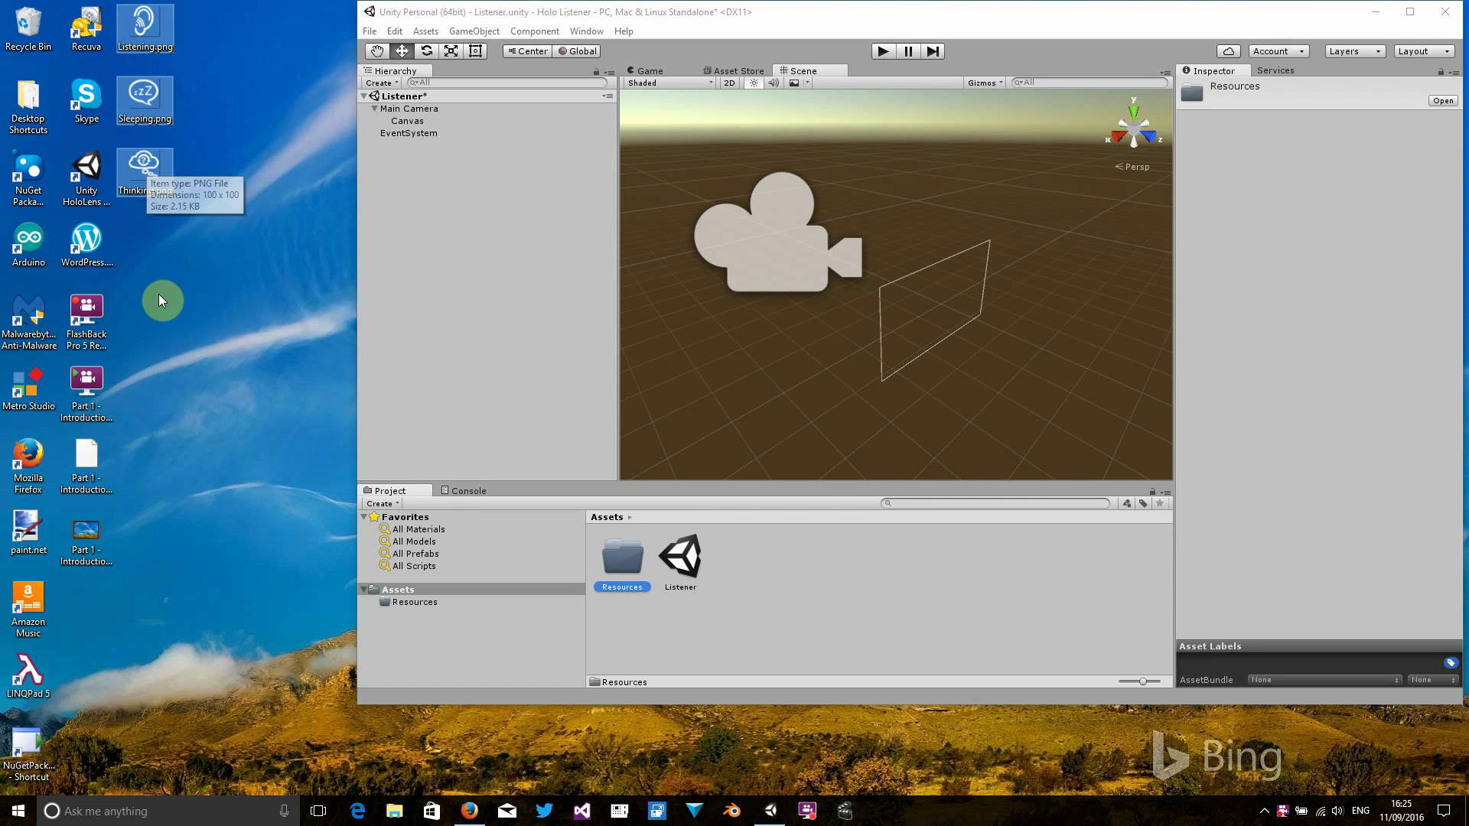
{"action": "left_click_drag", "start_coordinate": [143, 169], "coordinate": [635, 553]}
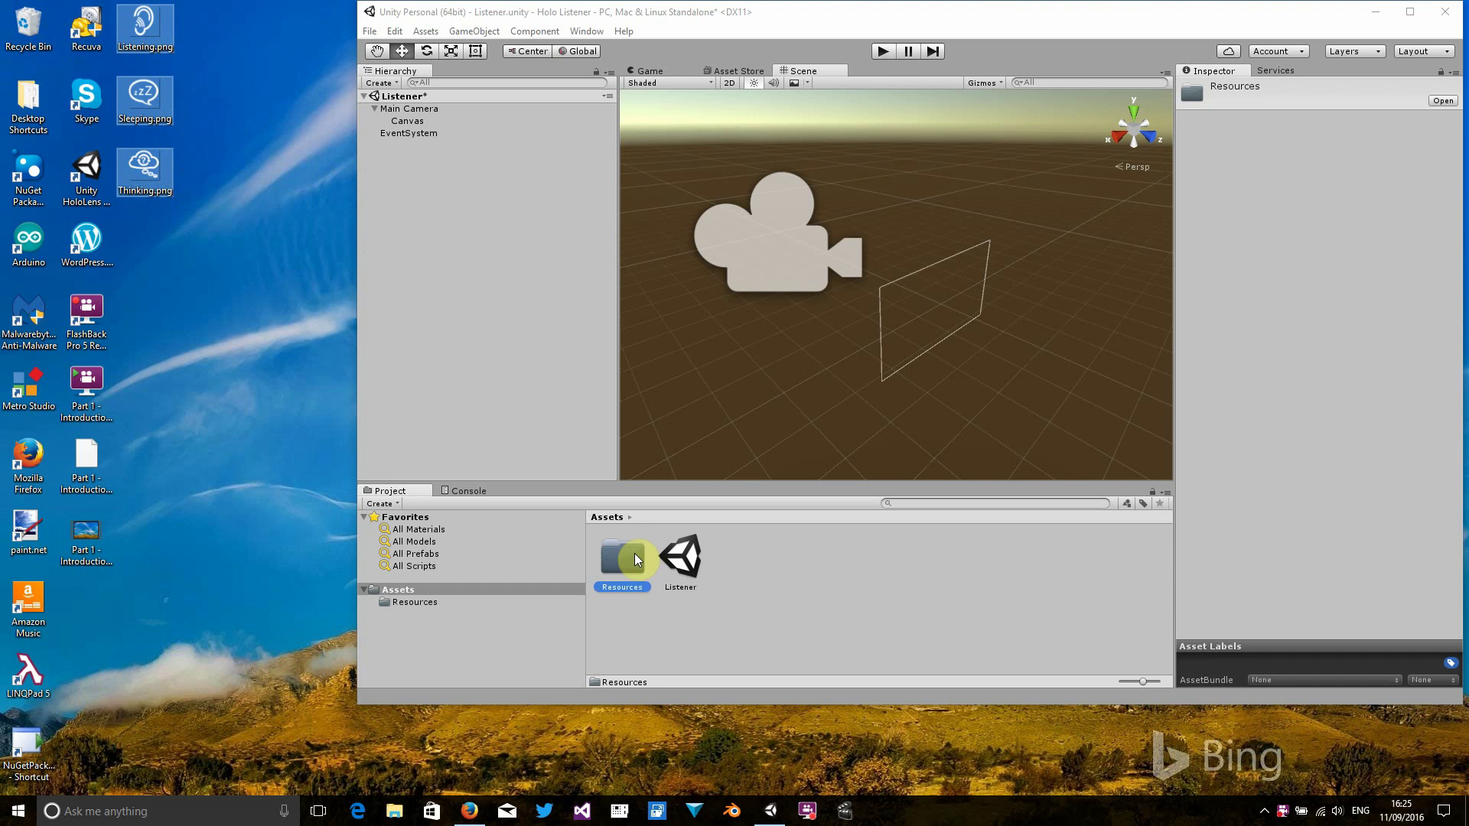
{"action": "double_click", "coordinate": [1139, 12]}
{"action": "double_click", "coordinate": [263, 623]}
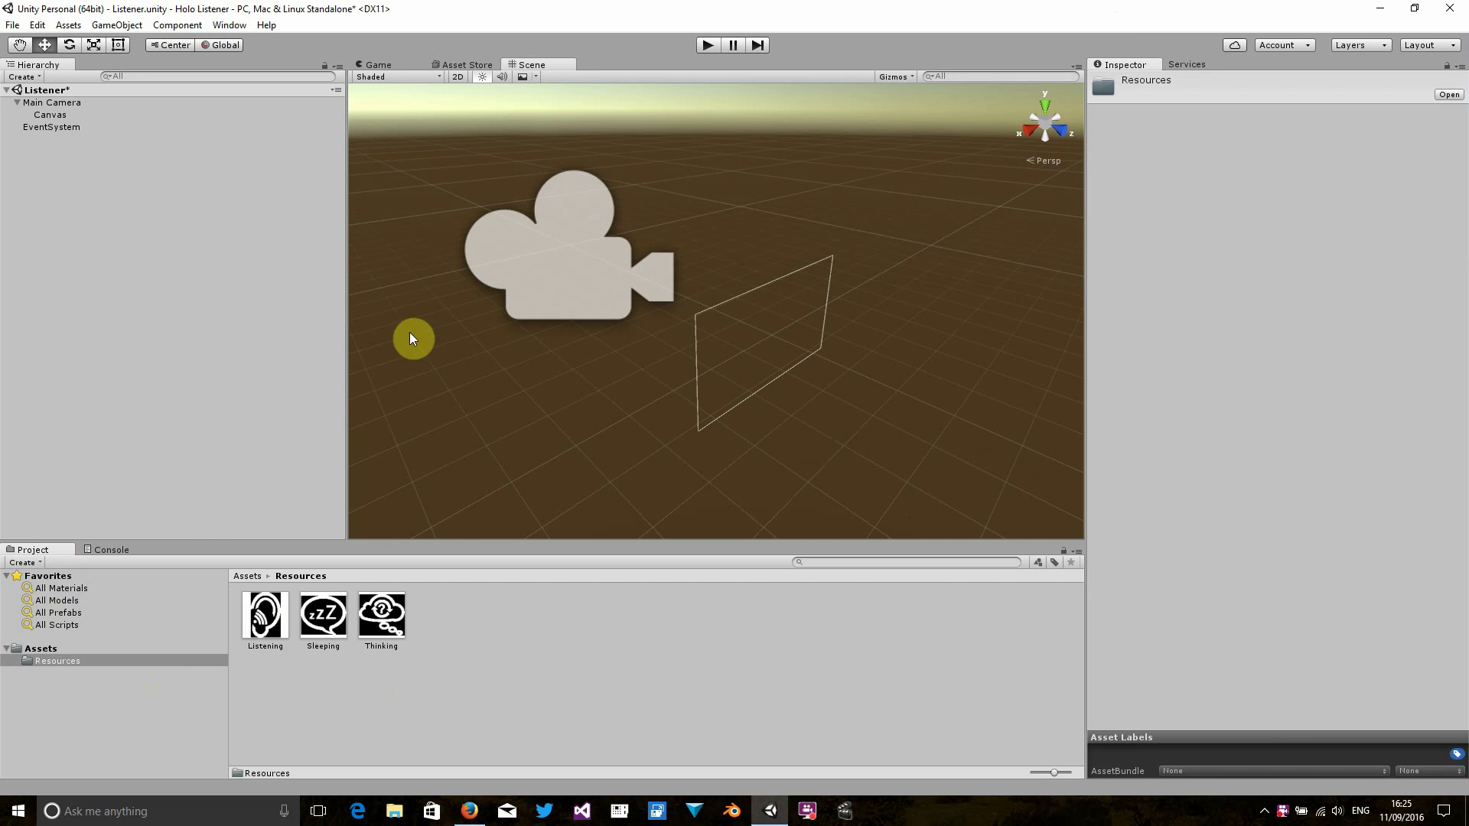
Step: Delete the EventSystem, leaving only Main Camera and its Canvas in the hierarchy
{"action": "left_click", "coordinate": [49, 114]}
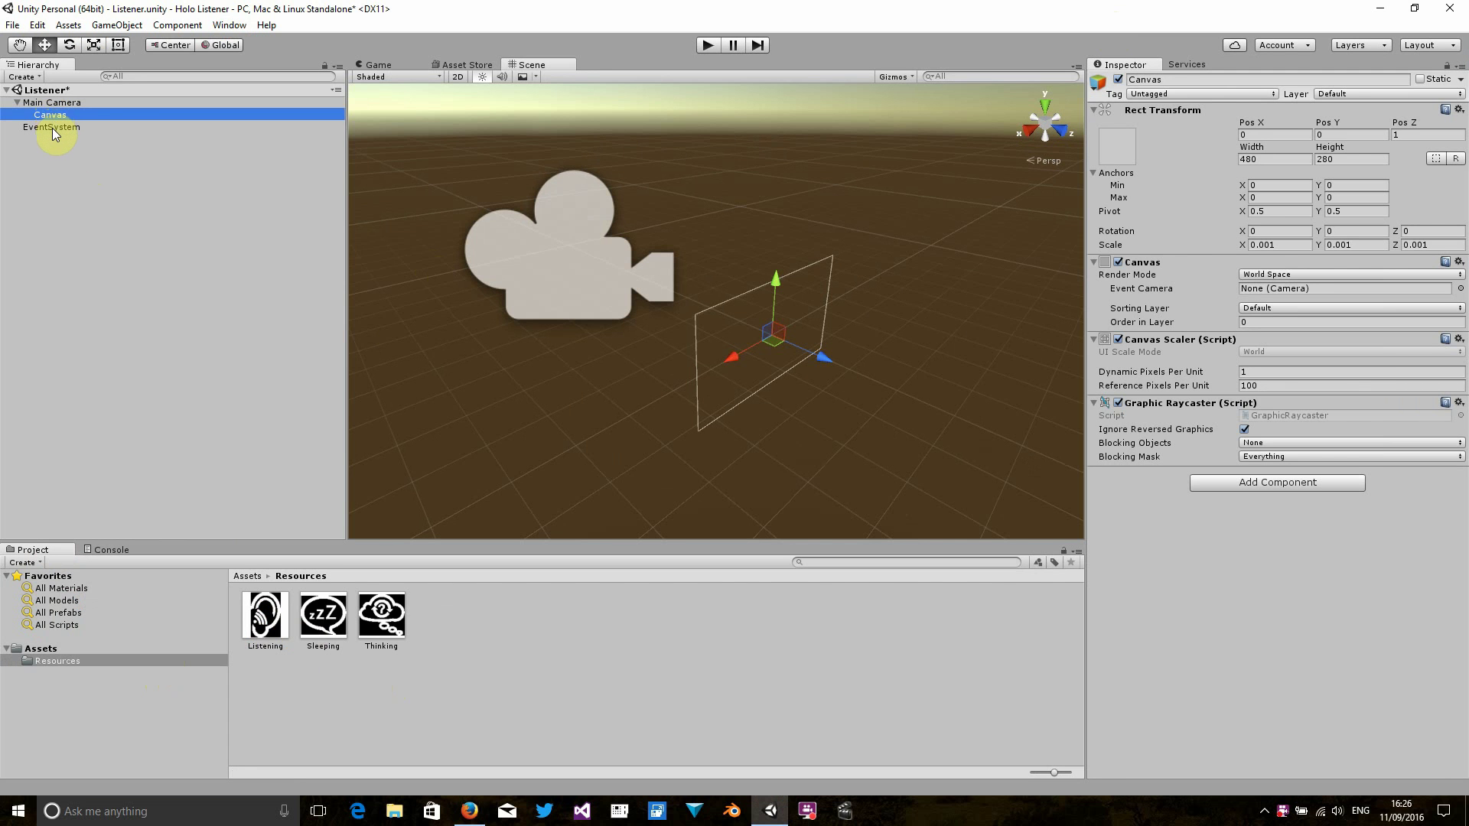
{"action": "left_click", "coordinate": [52, 127]}
{"action": "key", "text": "Delete"}
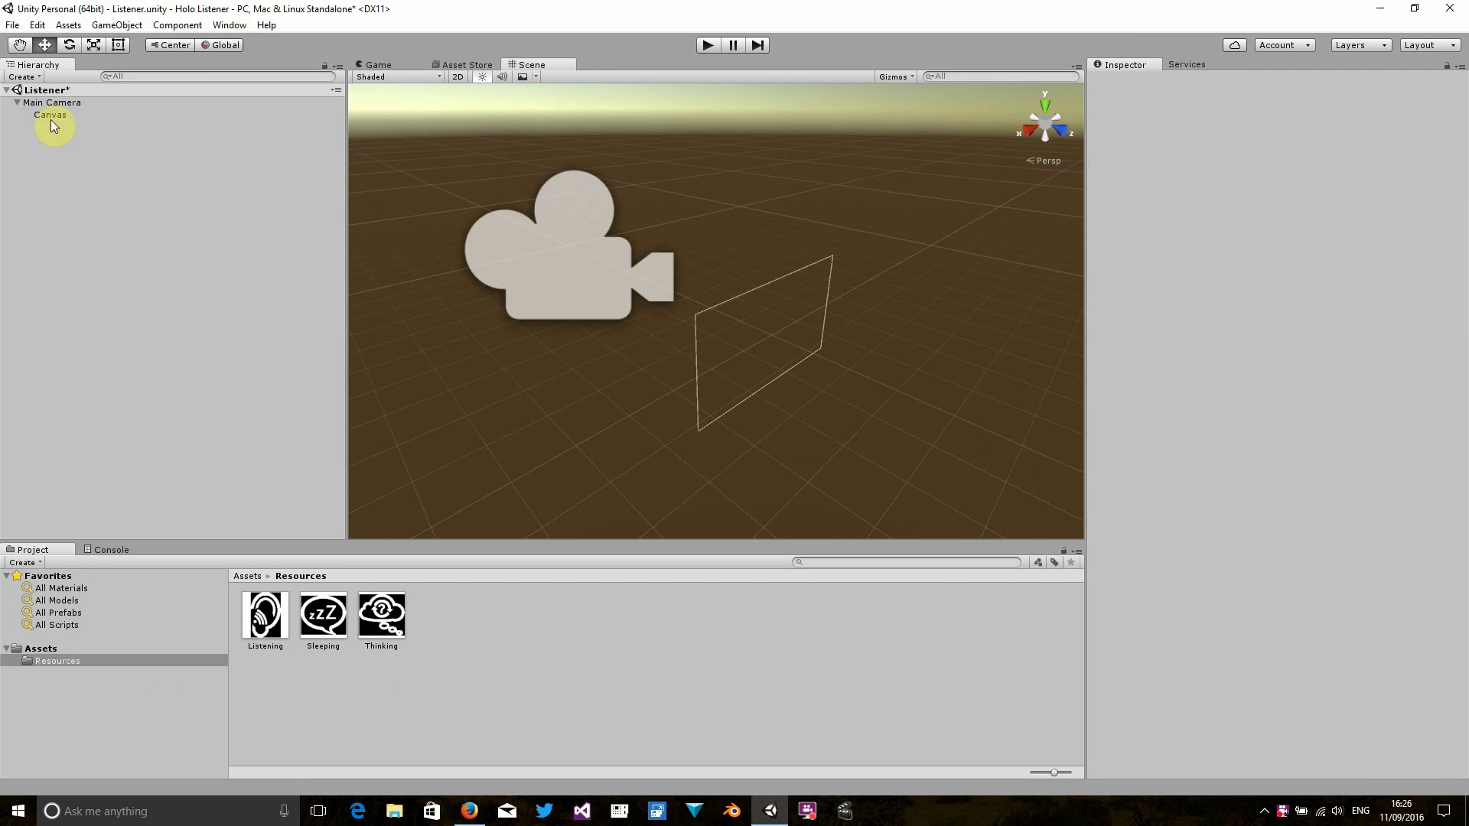
{"action": "left_click", "coordinate": [49, 115]}
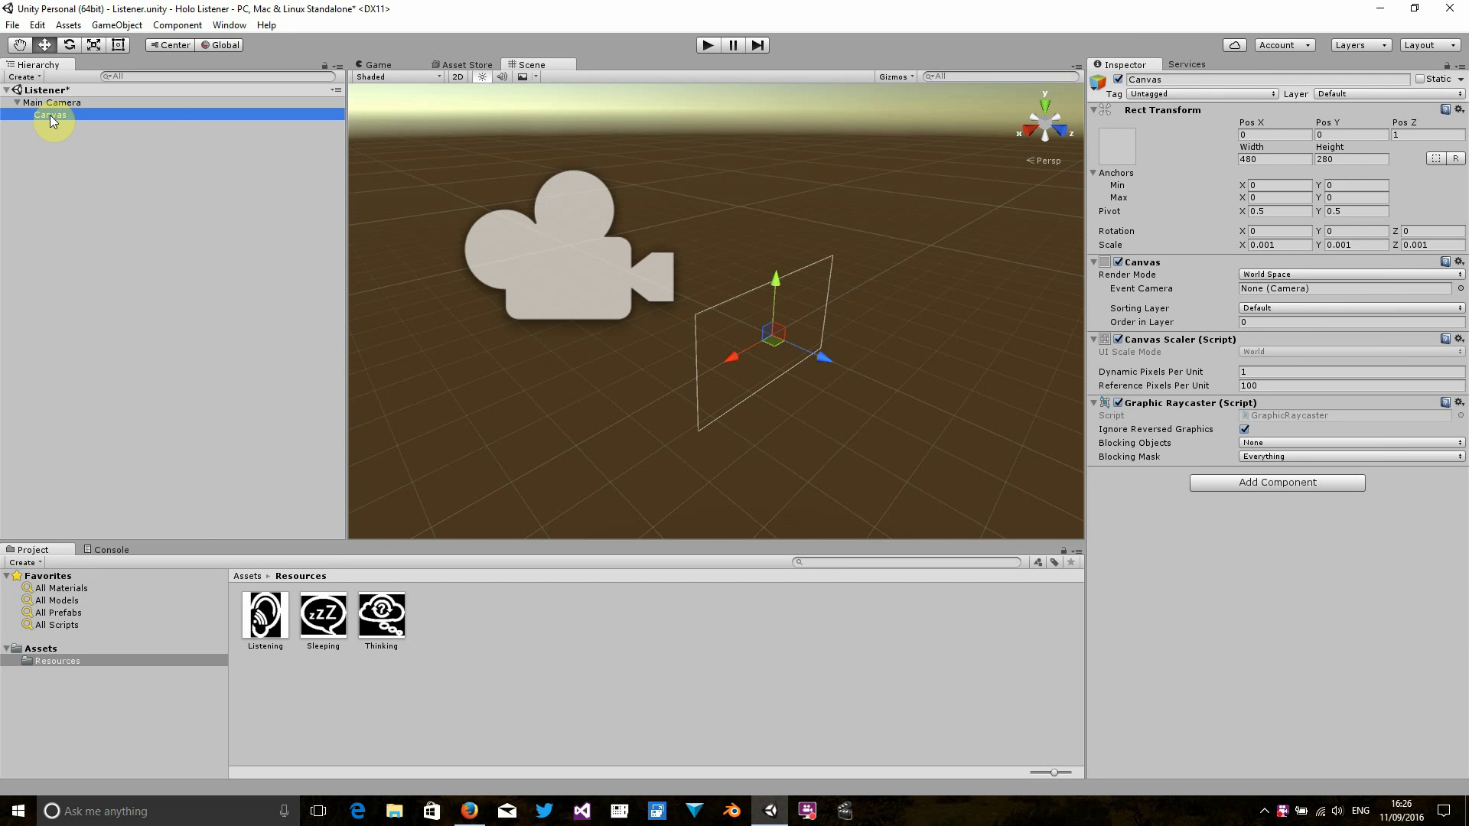
Step: Add a UI Text under the Canvas and rename it StatusText
{"action": "right_click", "coordinate": [49, 115]}
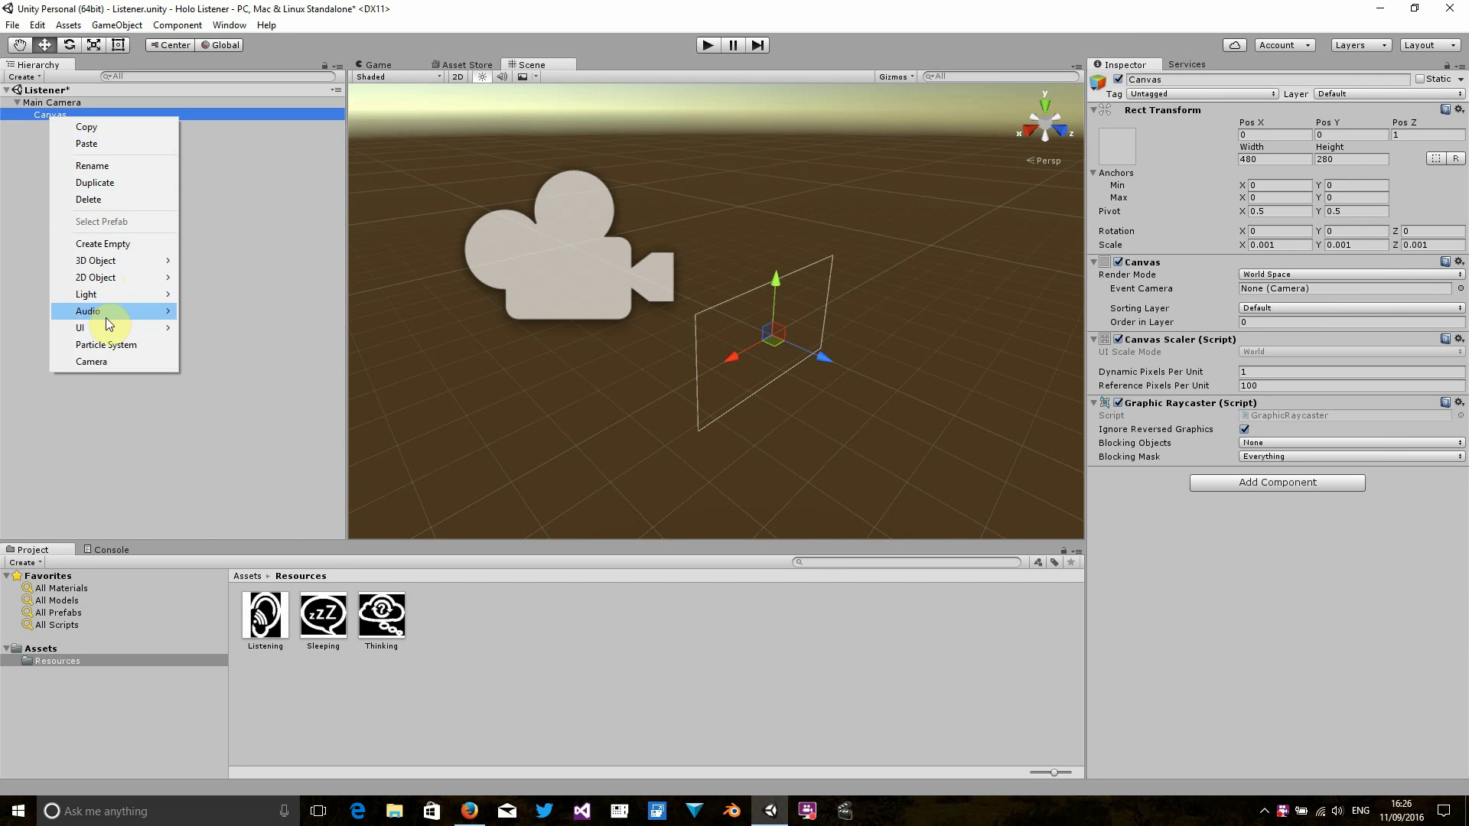
{"action": "mouse_move", "coordinate": [111, 329]}
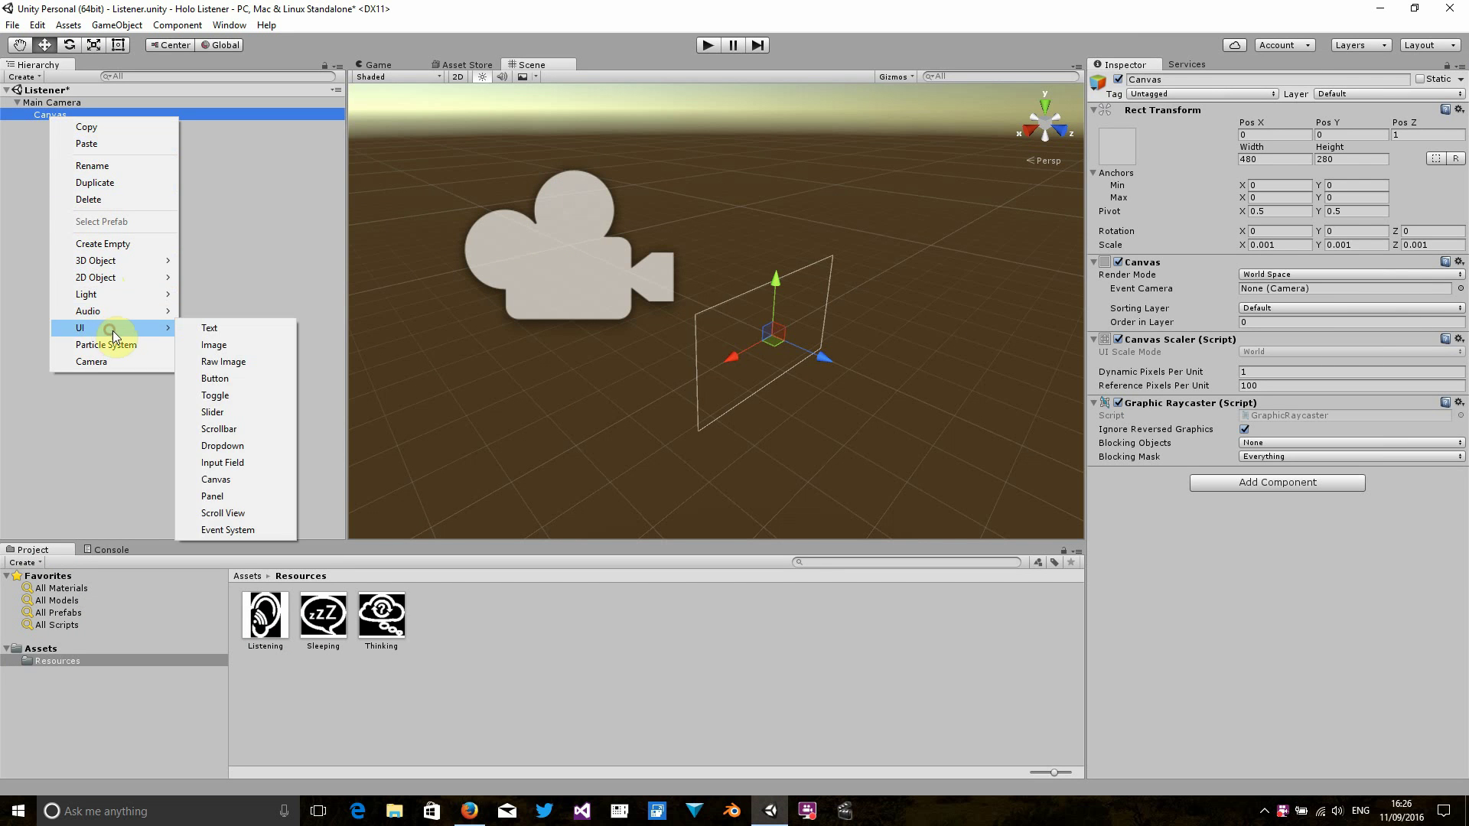
{"action": "left_click", "coordinate": [199, 332]}
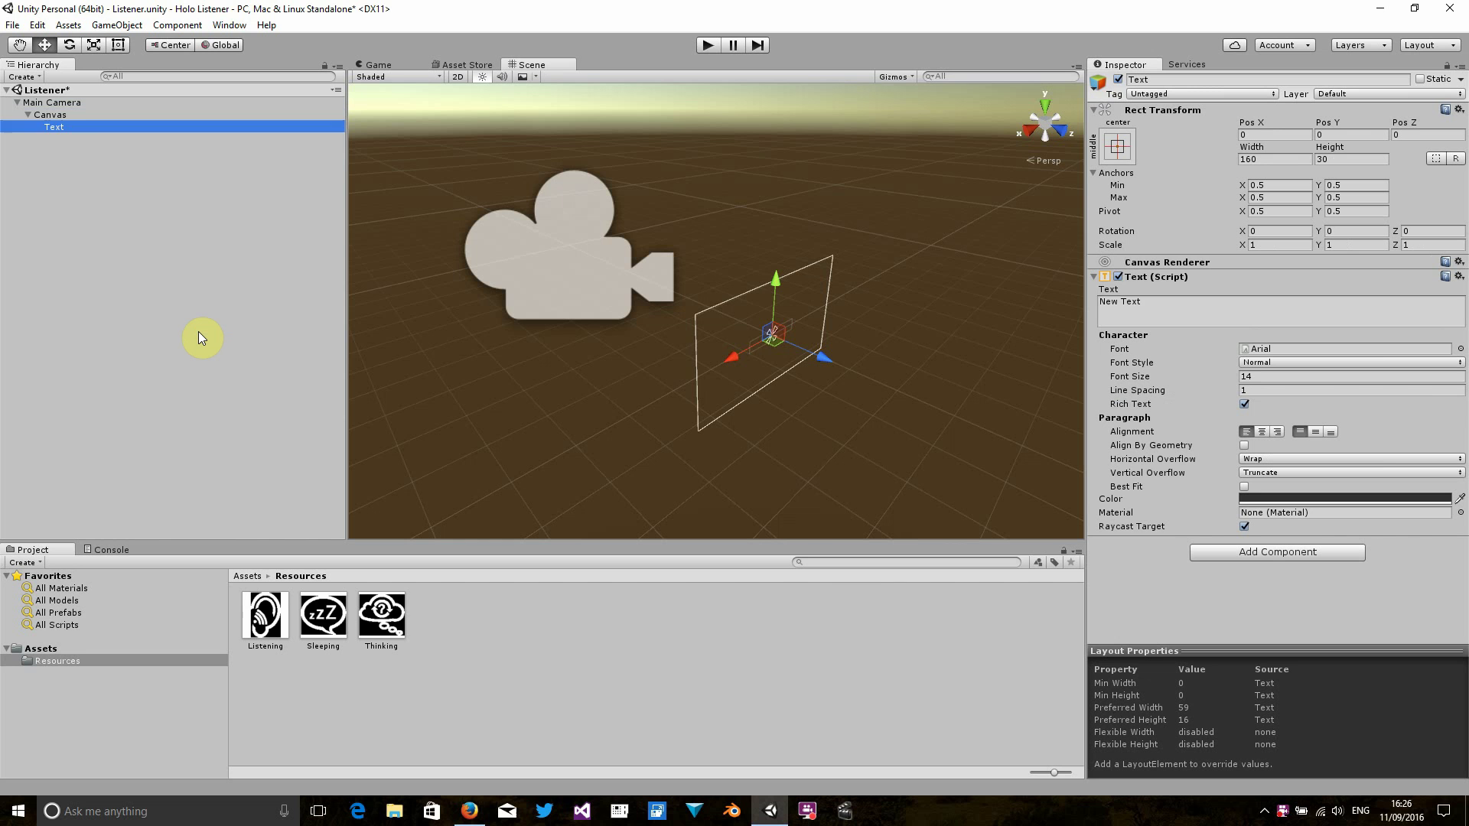
{"action": "key", "text": "F2"}
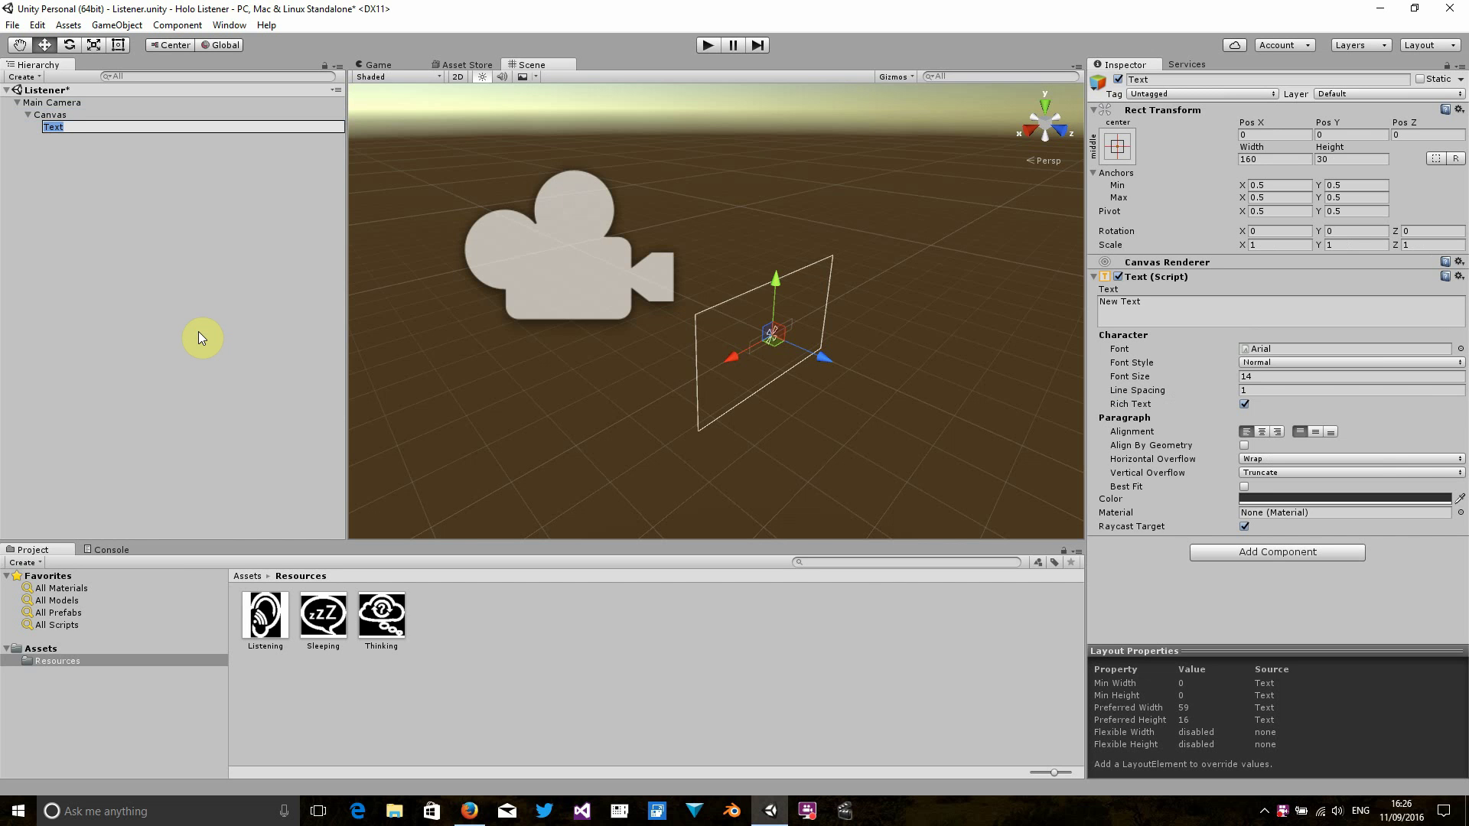
{"action": "type", "text": "StatusText"}
{"action": "key", "text": "Return"}
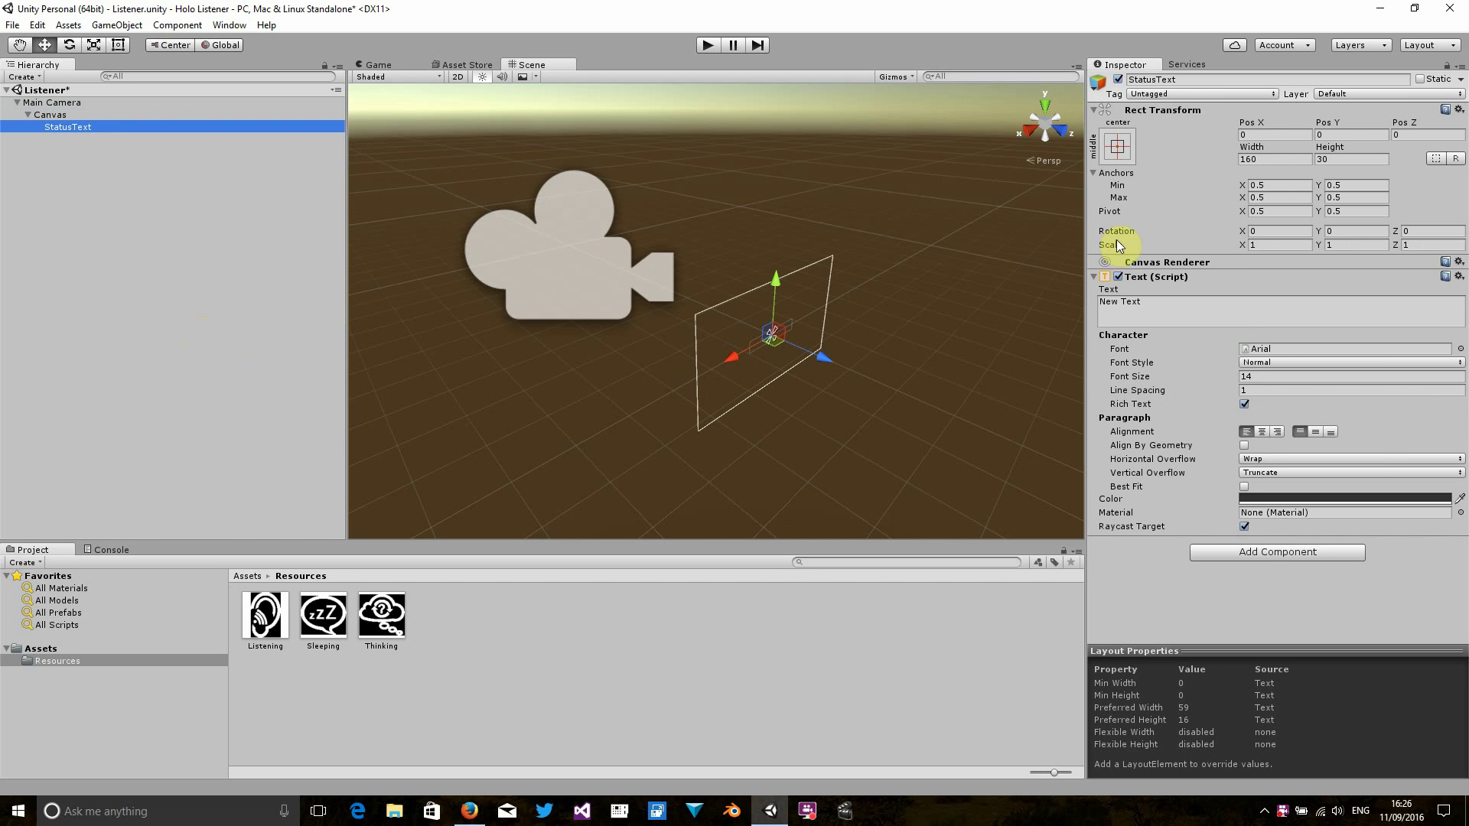
Step: Size StatusText to 50 by 20 and anchor it bottom-left at position 25, 10
{"action": "left_click", "coordinate": [1258, 161]}
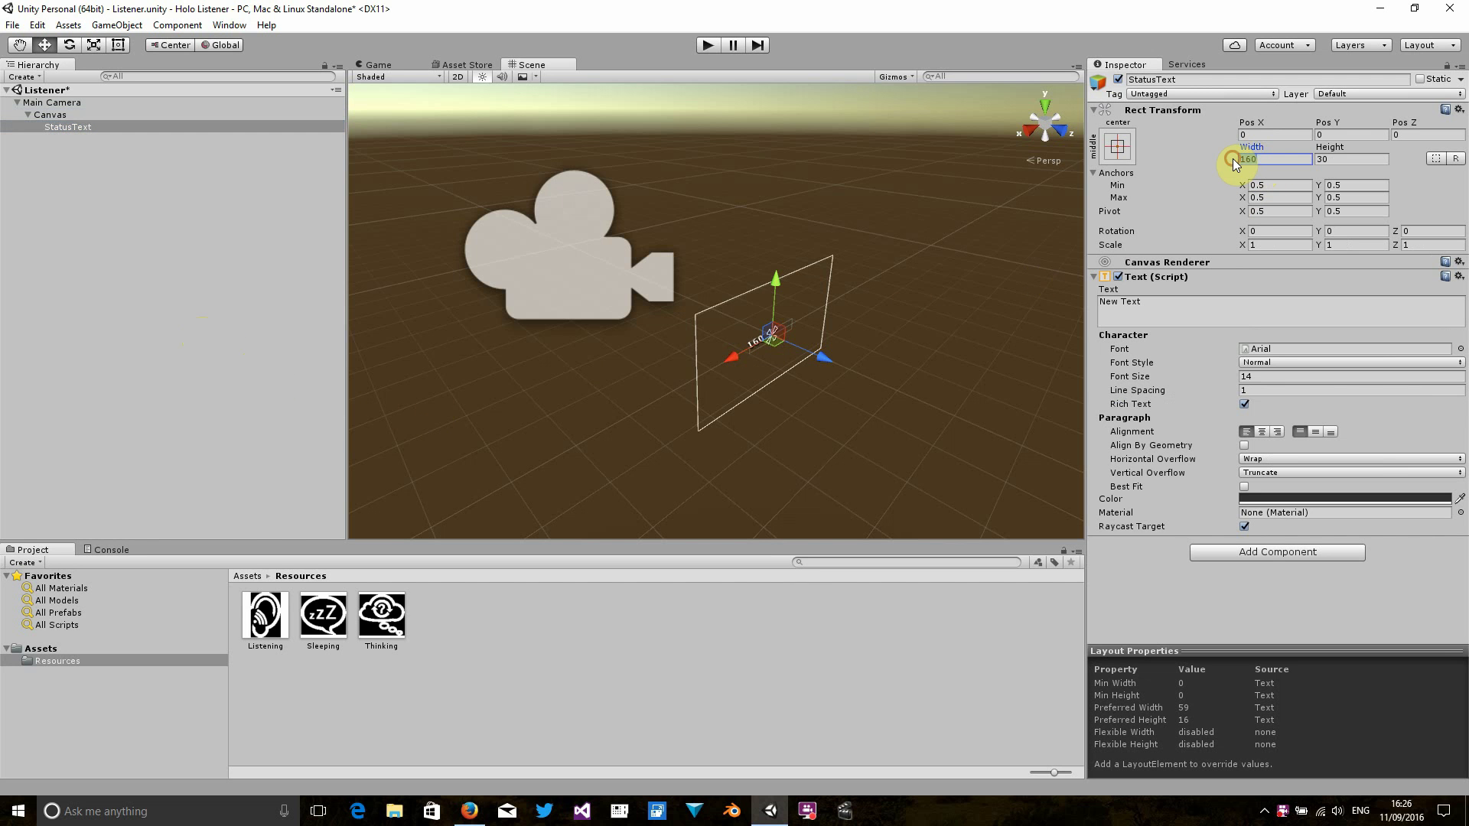
{"action": "type", "text": "50"}
{"action": "key", "text": "Tab"}
{"action": "type", "text": "20"}
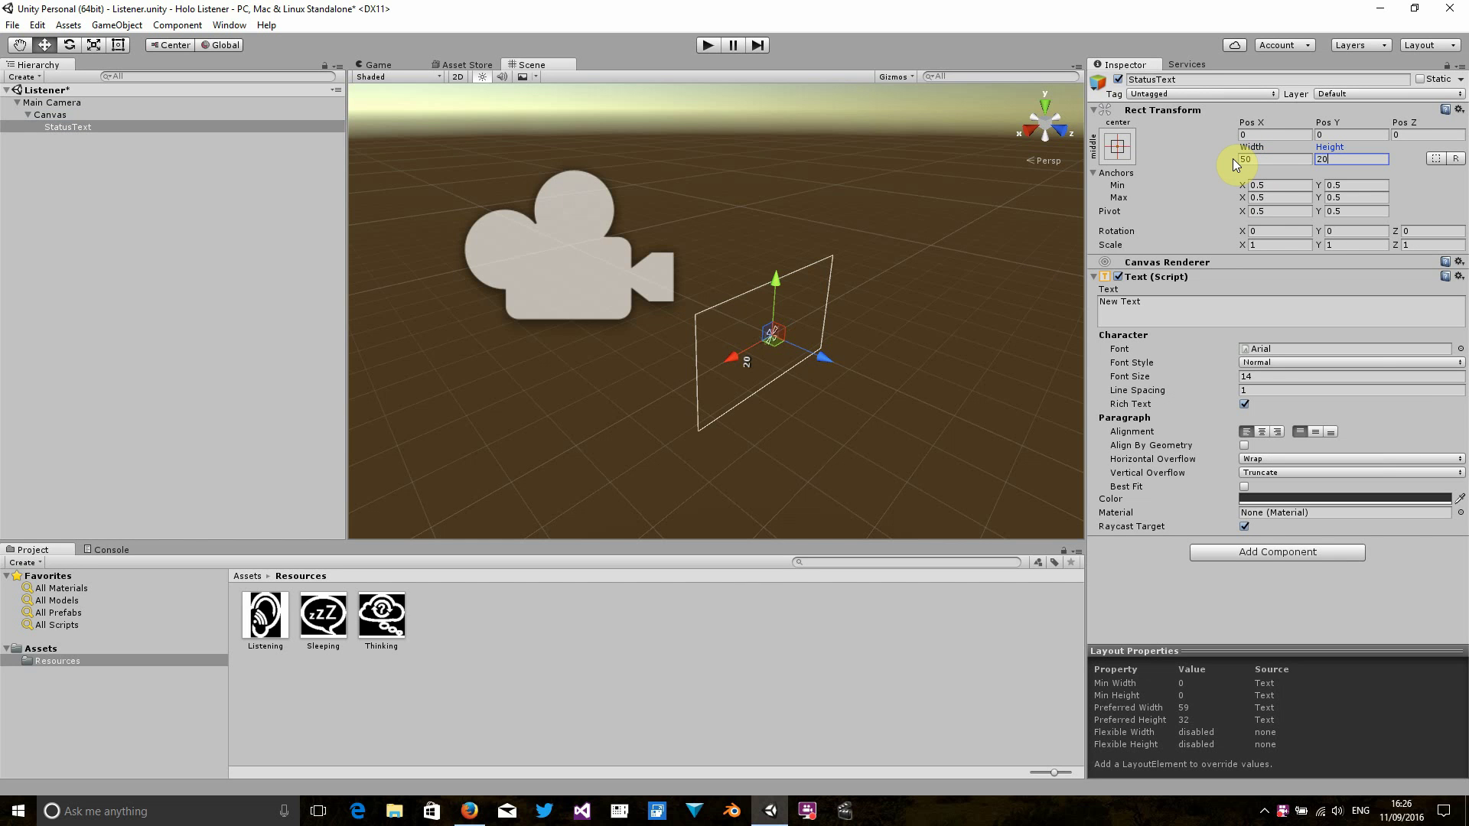
{"action": "left_click", "coordinate": [1116, 147]}
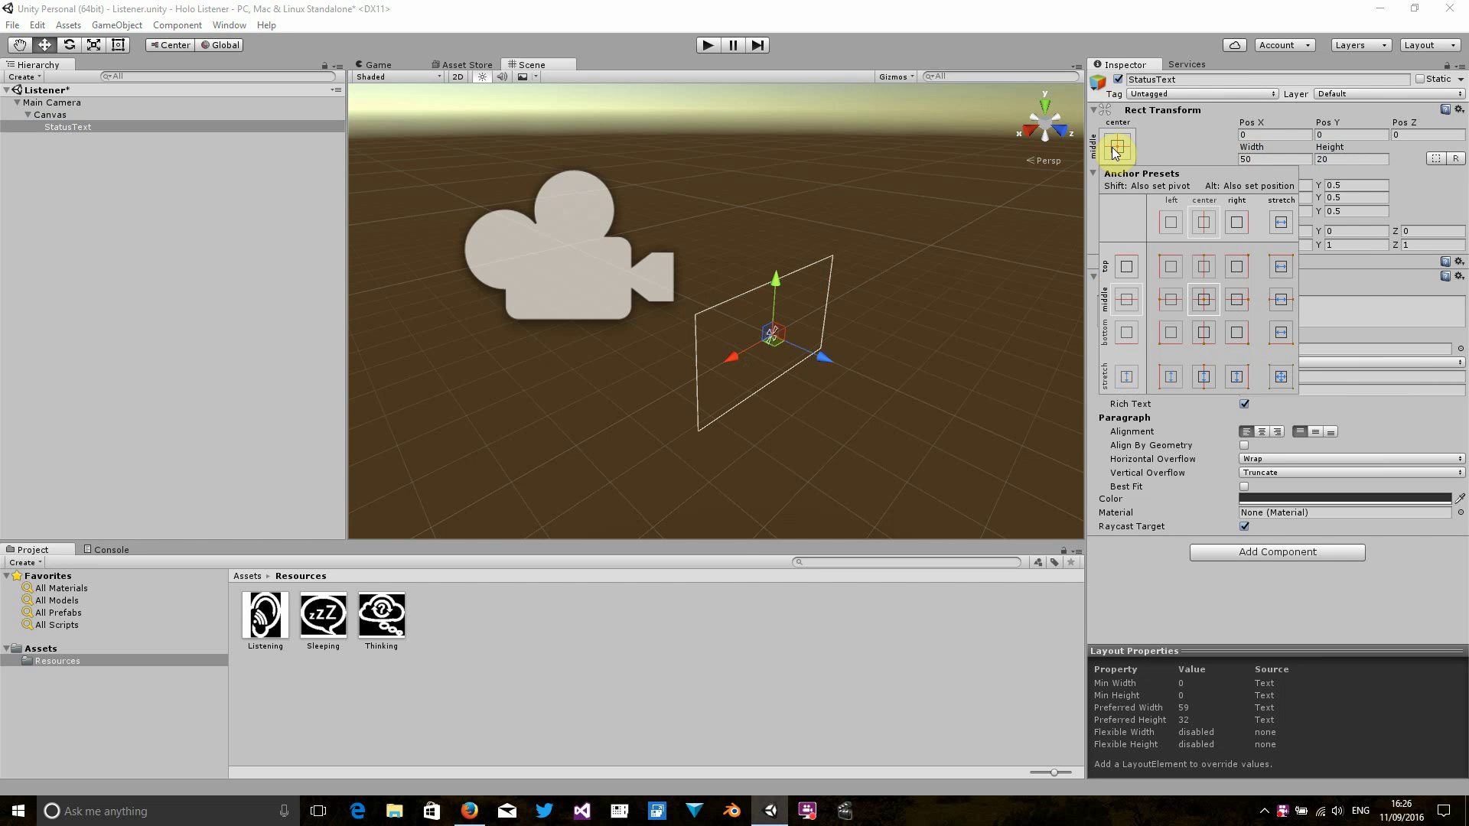
{"action": "key", "text": "alt"}
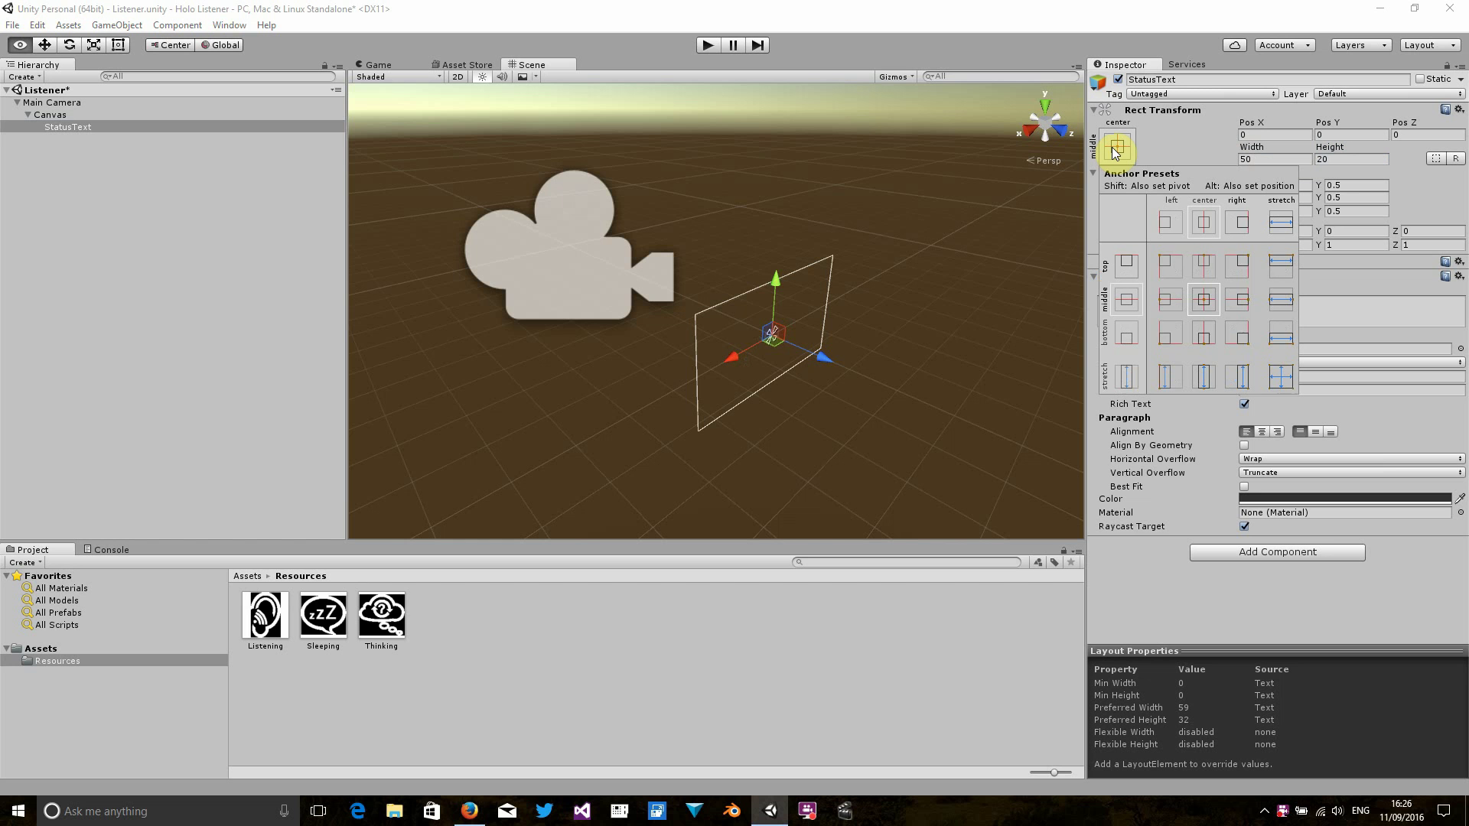
{"action": "left_click", "coordinate": [1177, 336], "text": "alt"}
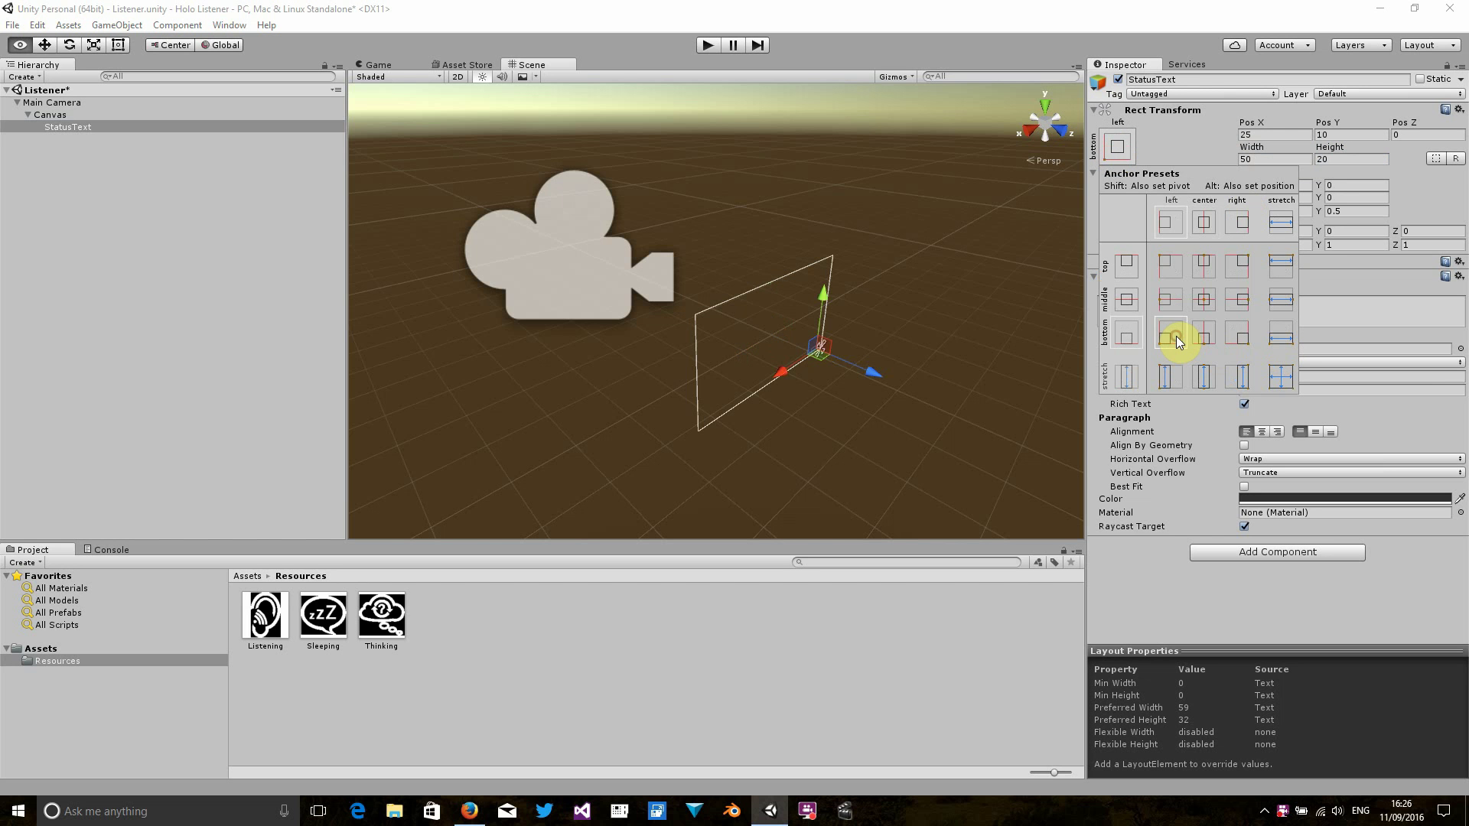
{"action": "left_click", "coordinate": [1199, 143]}
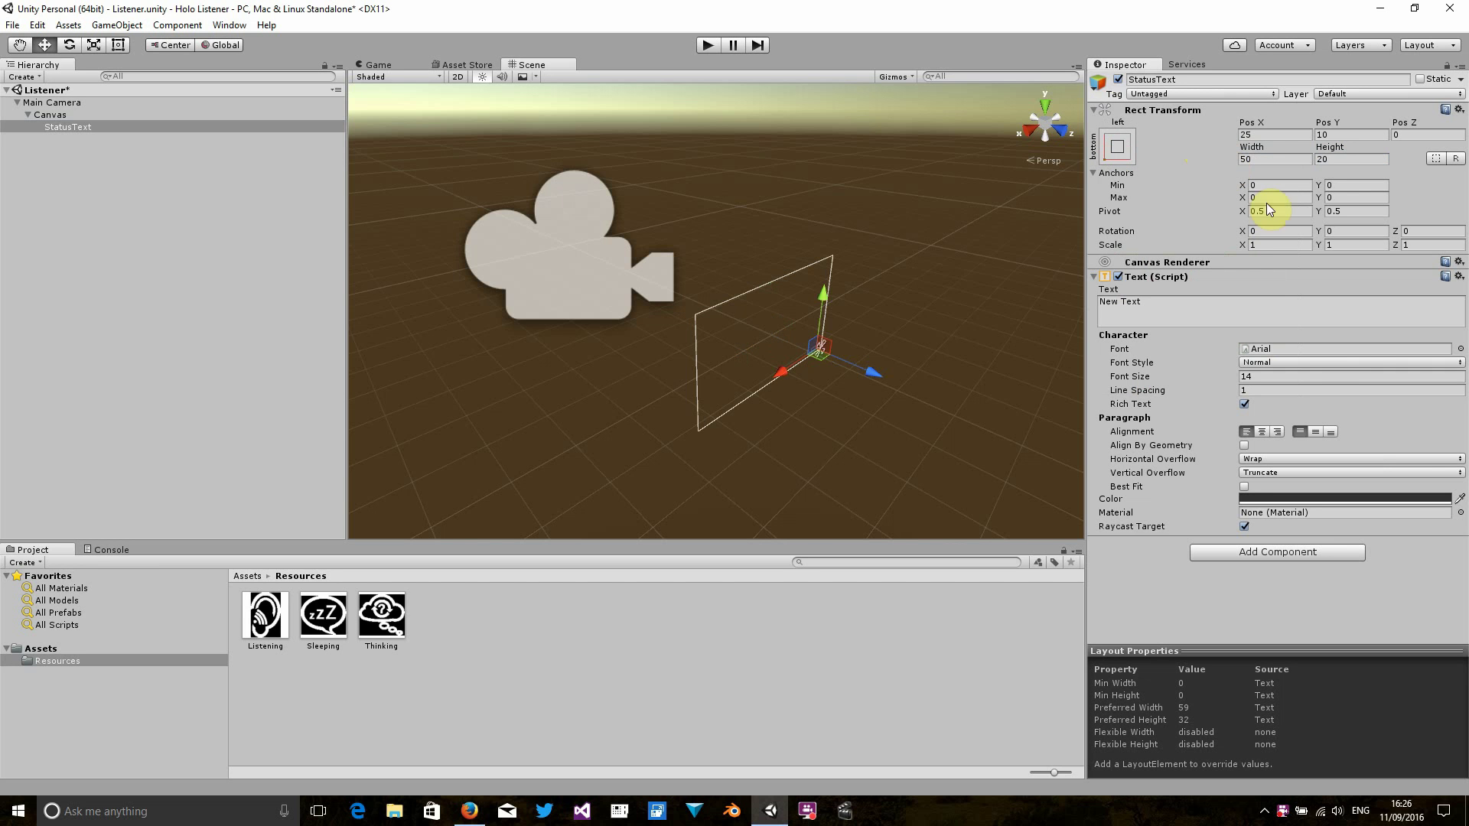
Step: Set StatusText to 'Sleeping' at font size 10 with Horizontal Overflow set to Overflow
{"action": "left_click", "coordinate": [1301, 378]}
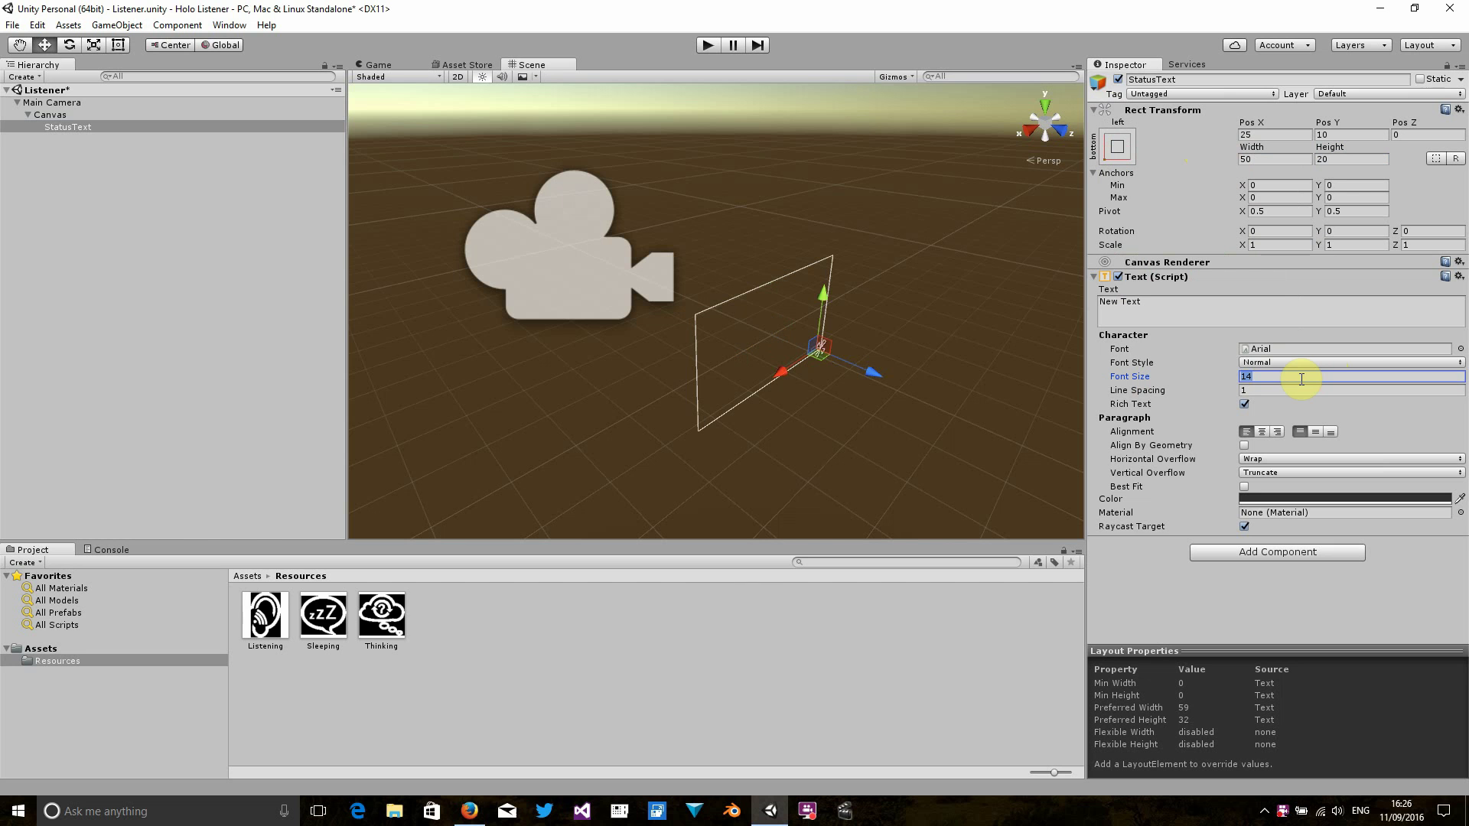
{"action": "type", "text": "10"}
{"action": "left_click", "coordinate": [1195, 310]}
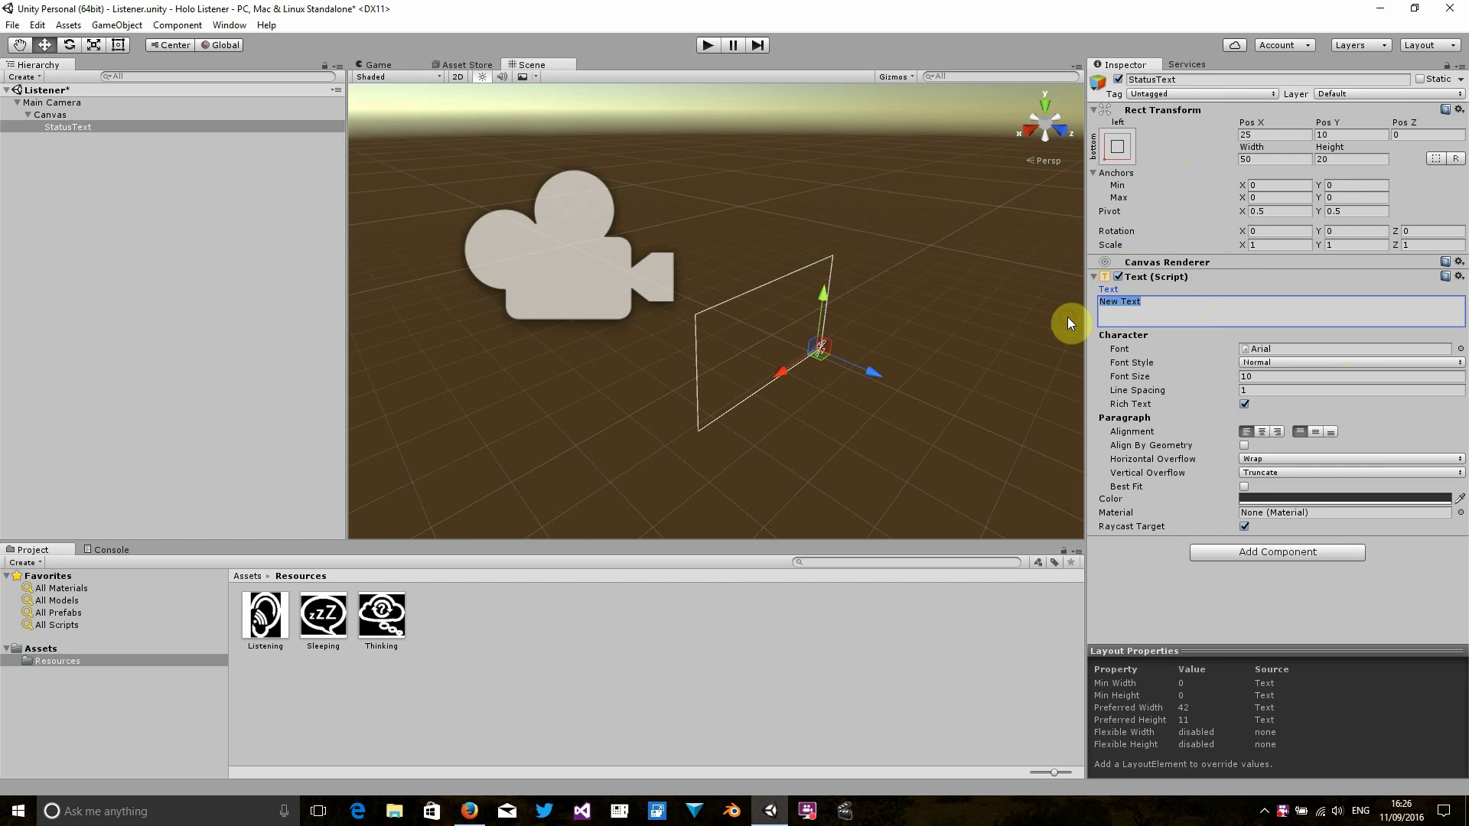
{"action": "type", "text": "Sleeping"}
{"action": "left_click", "coordinate": [1270, 461]}
{"action": "left_click", "coordinate": [1269, 491]}
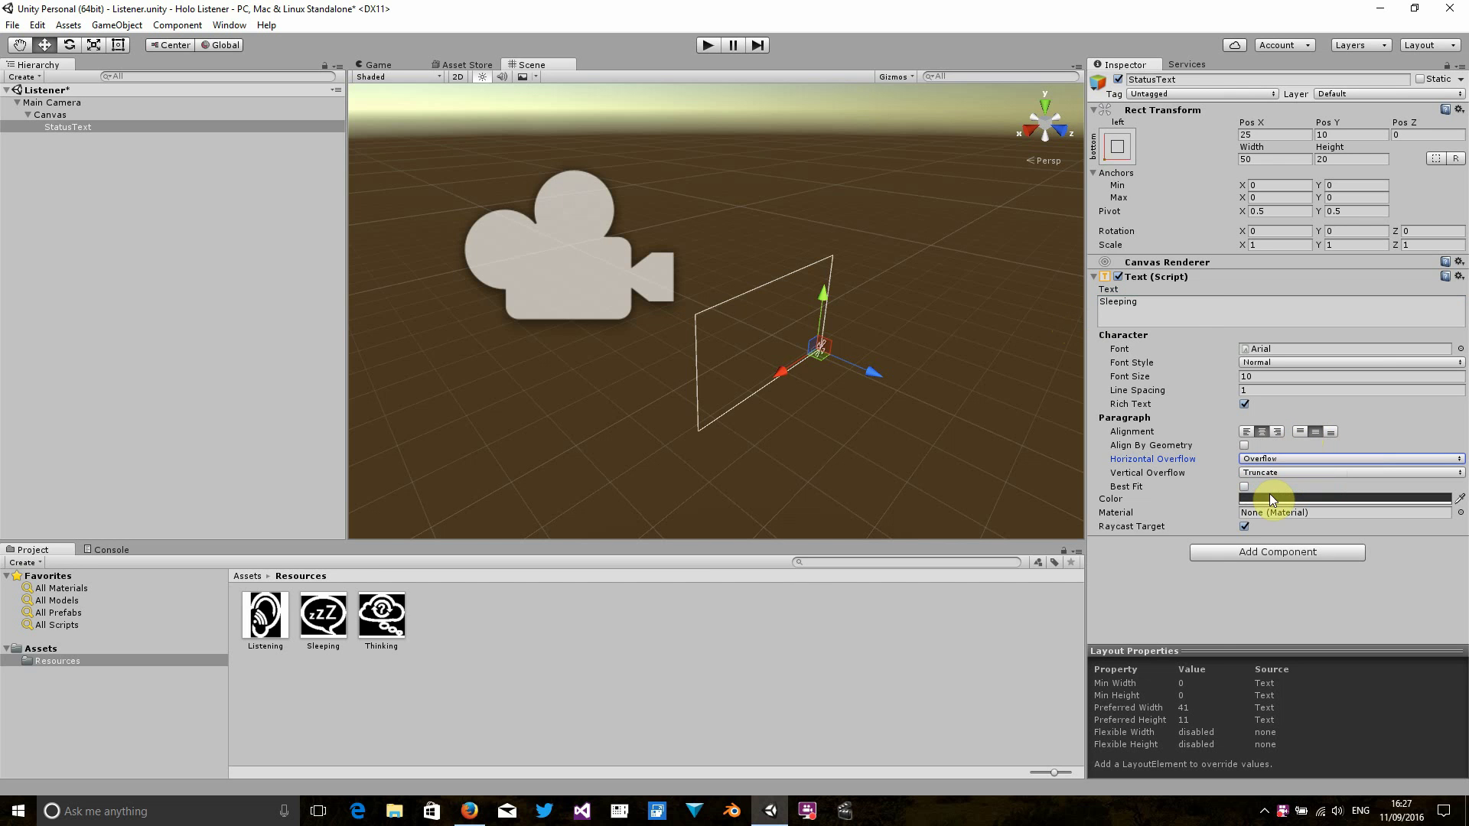
Step: Set the StatusText colour to RGB 255, 255, 255 (FFFFFFFF) and close the picker
{"action": "left_click", "coordinate": [1270, 497]}
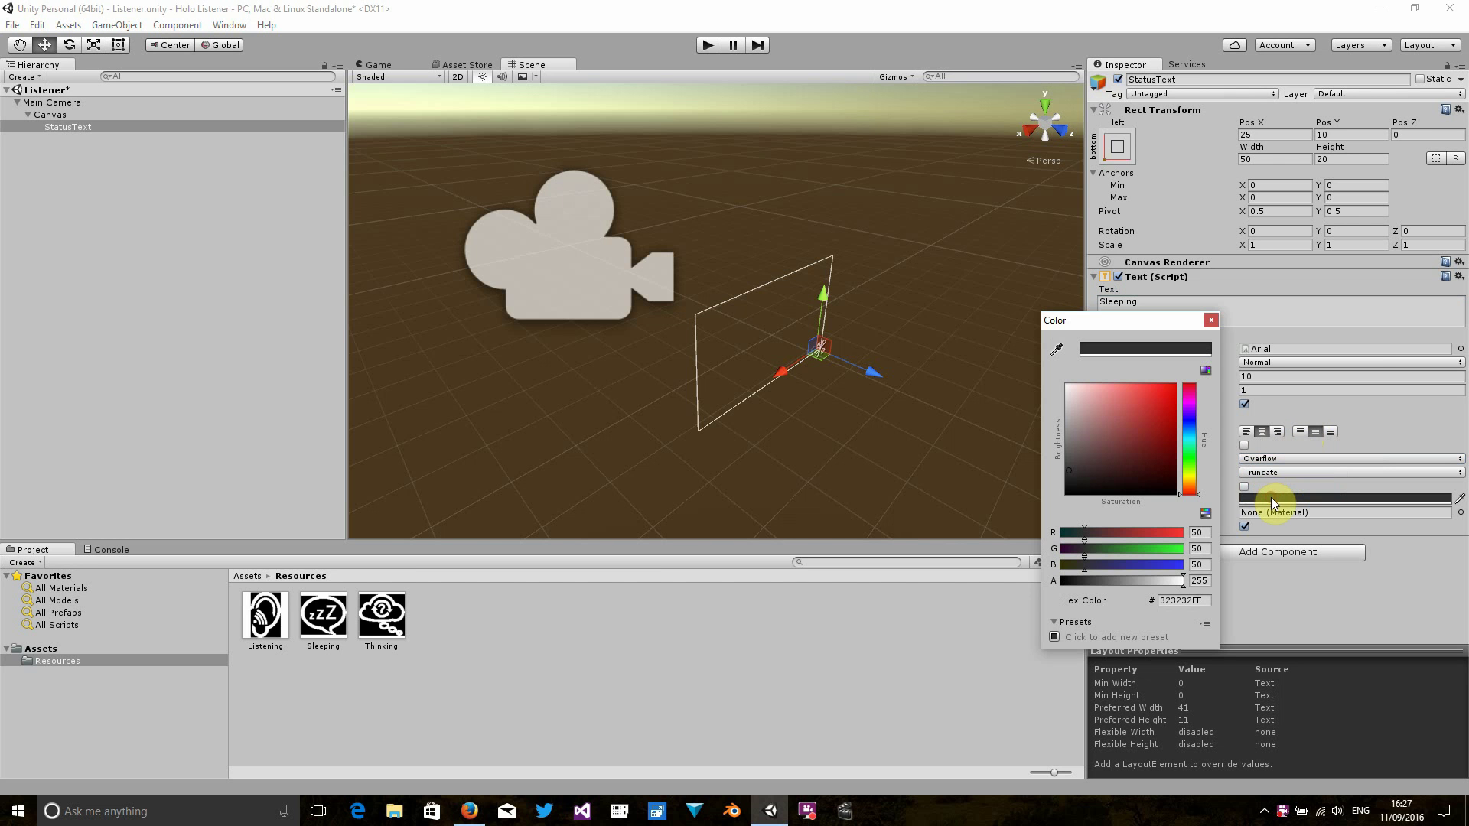
{"action": "left_click", "coordinate": [1203, 533]}
{"action": "type", "text": "255"}
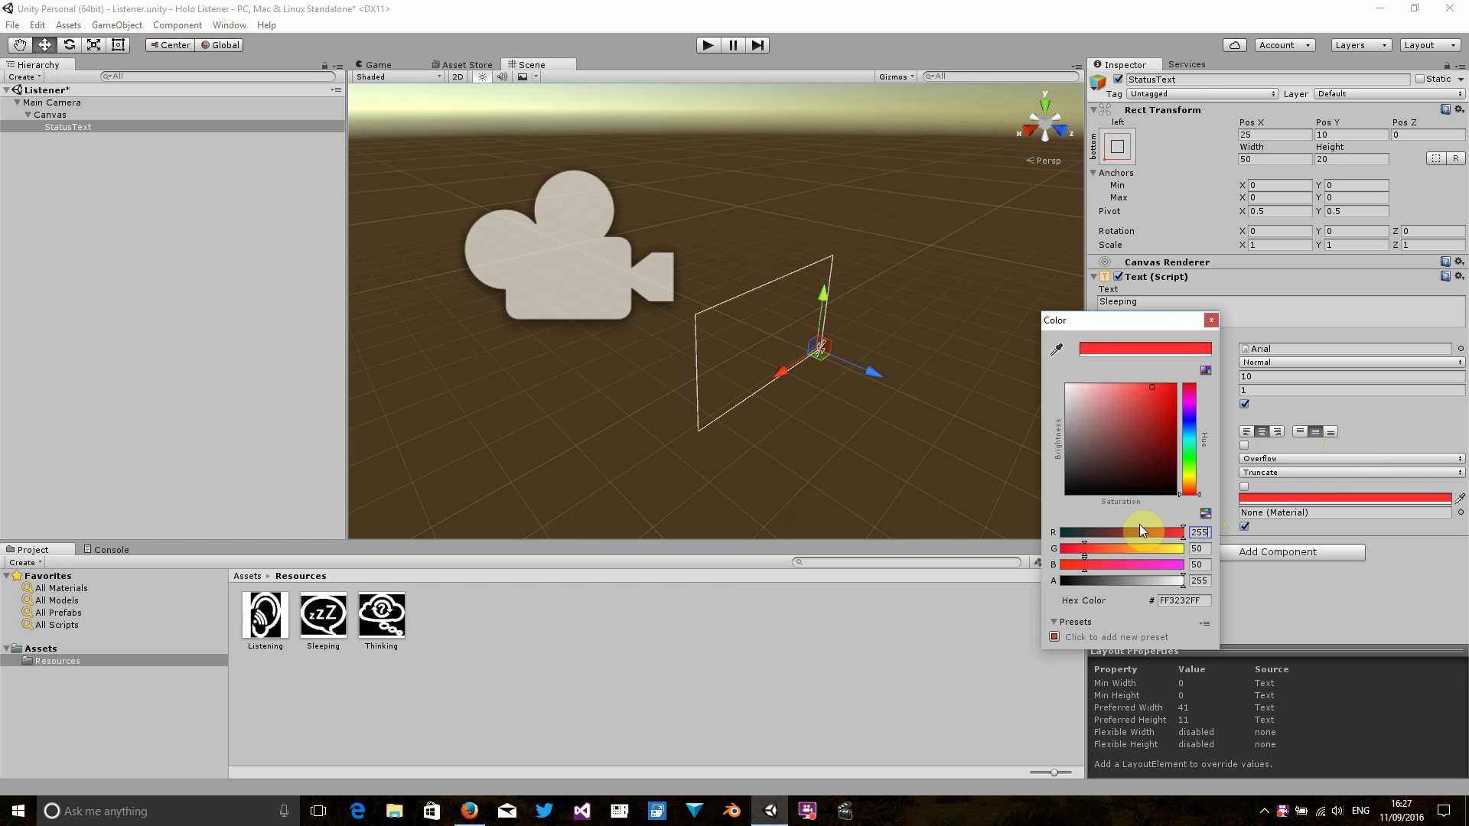
{"action": "key", "text": "Tab"}
{"action": "type", "text": "255"}
{"action": "key", "text": "Tab"}
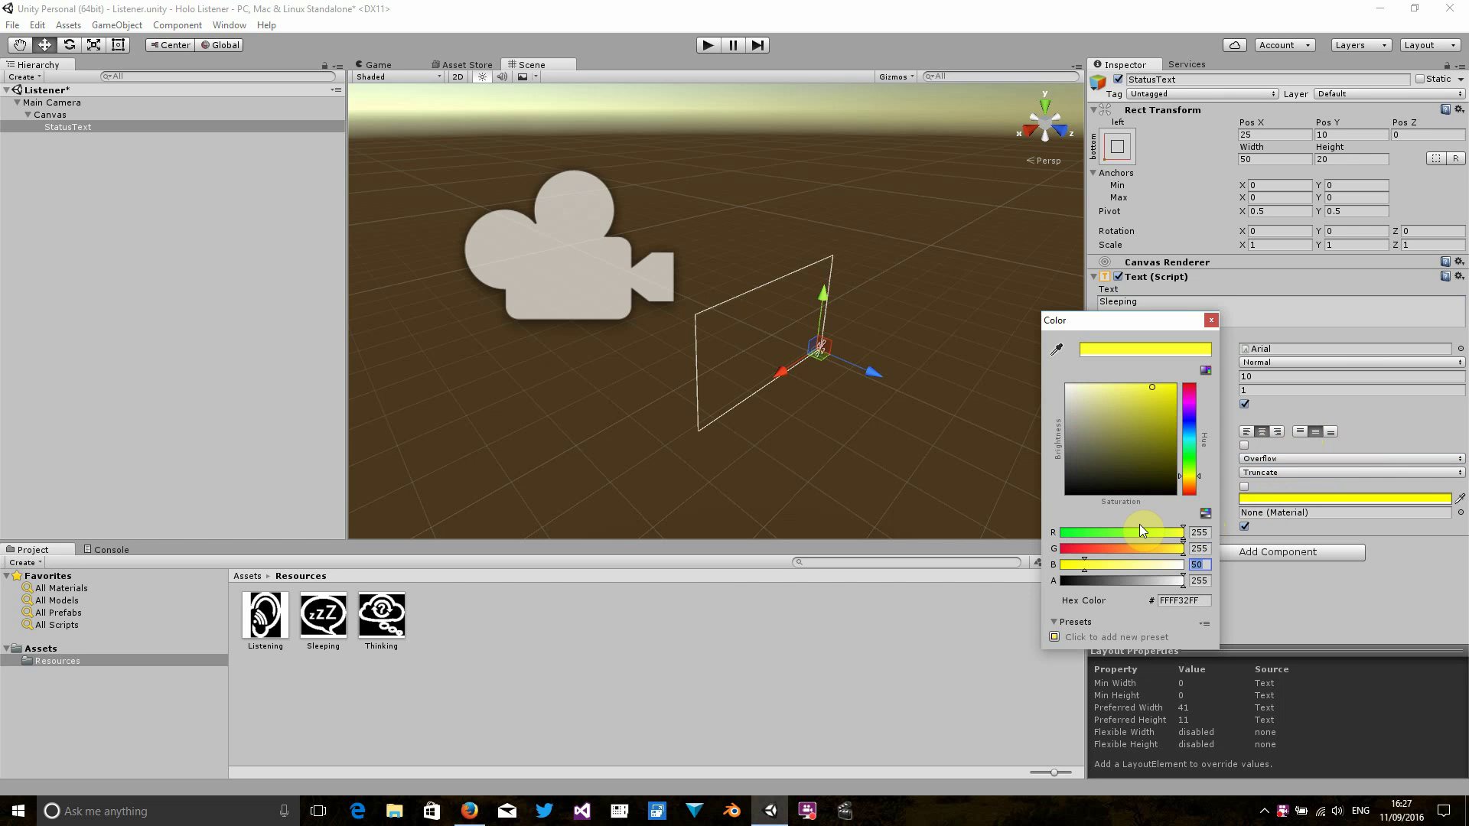
{"action": "type", "text": "255"}
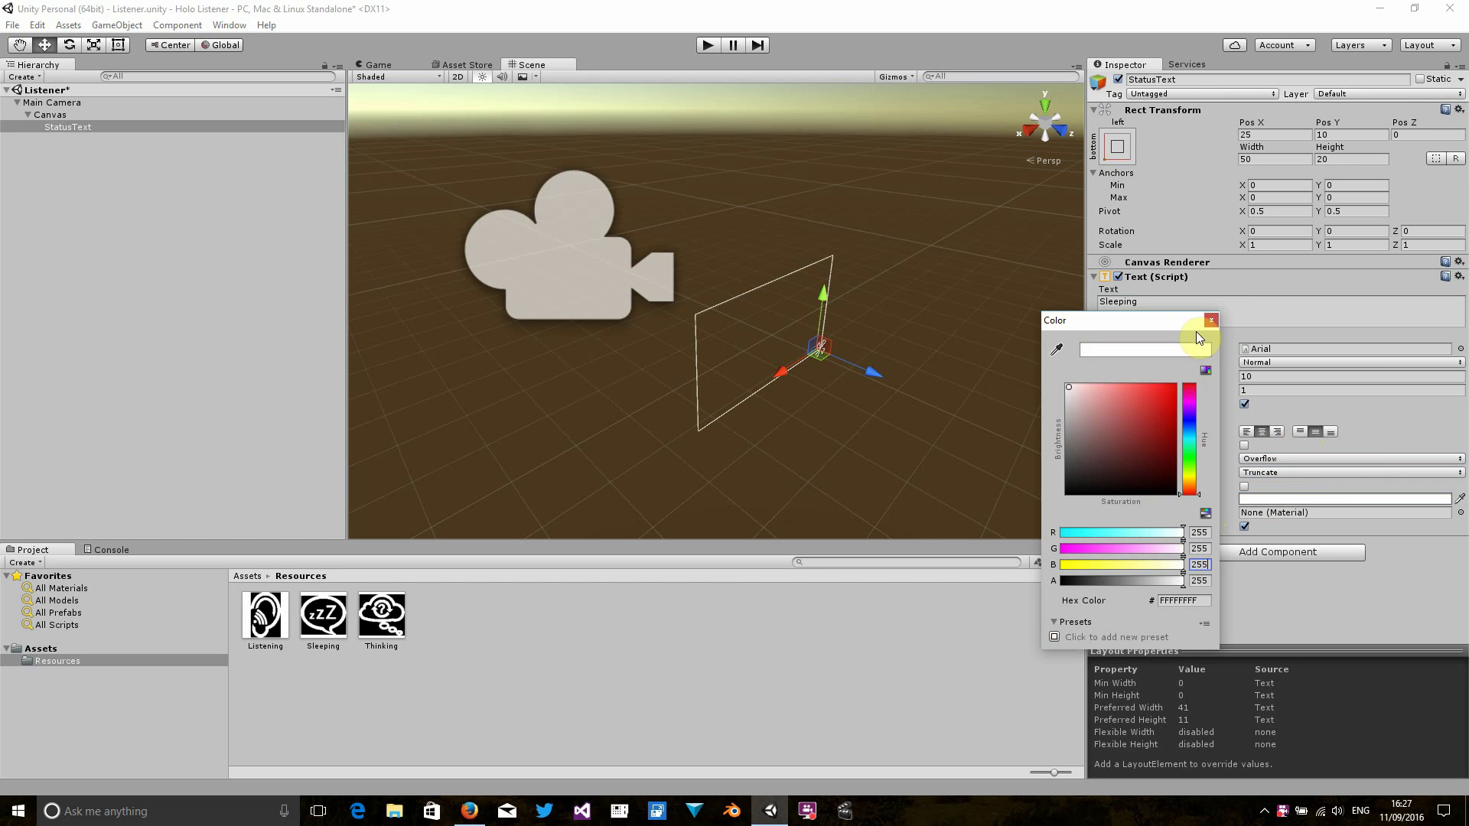
{"action": "left_click", "coordinate": [1212, 320]}
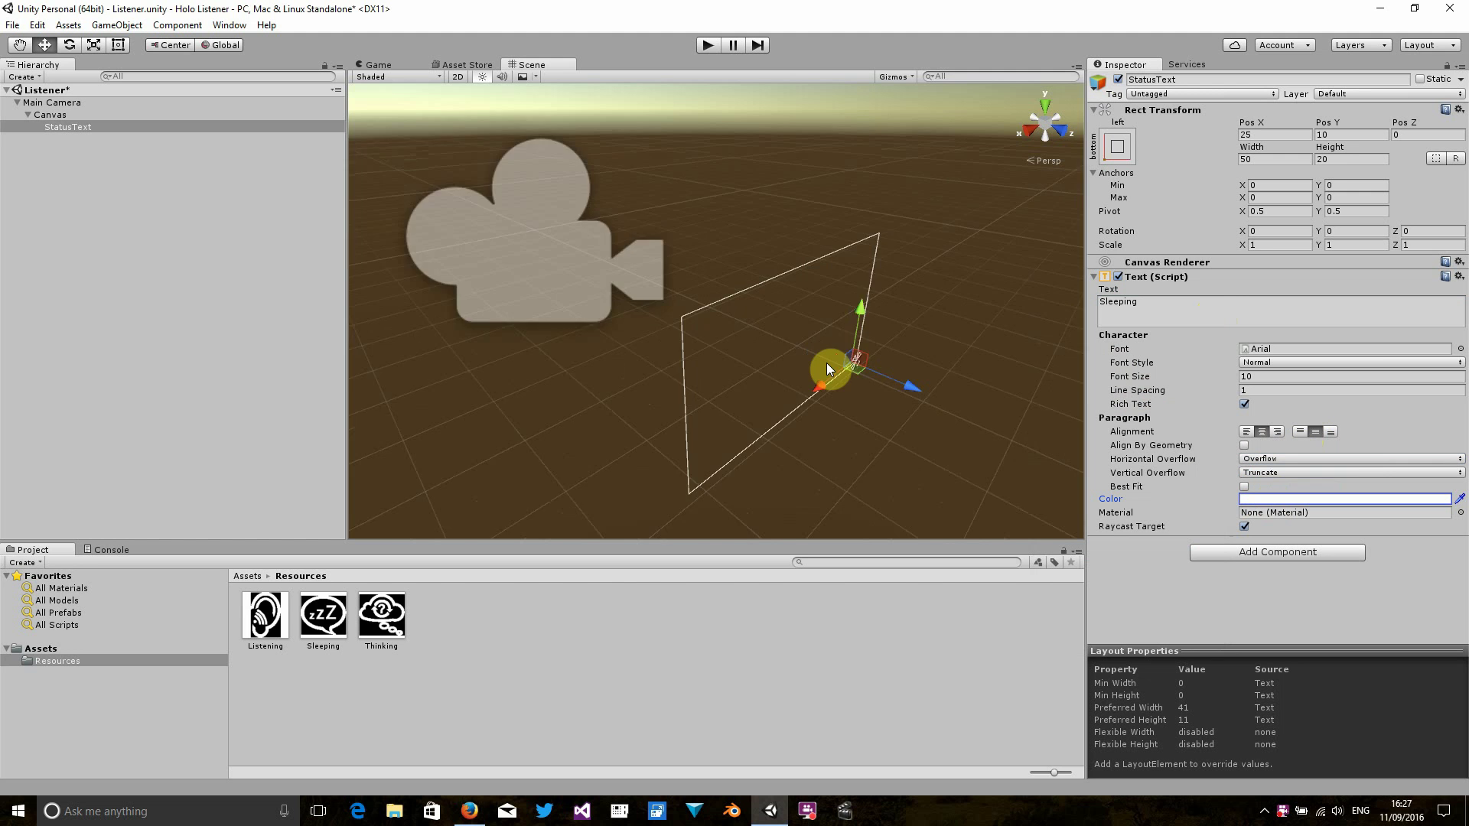
{"action": "scroll", "coordinate": [826, 363], "scroll_direction": "up", "scroll_amount": 3}
{"action": "scroll", "coordinate": [841, 375], "scroll_direction": "up", "scroll_amount": 5}
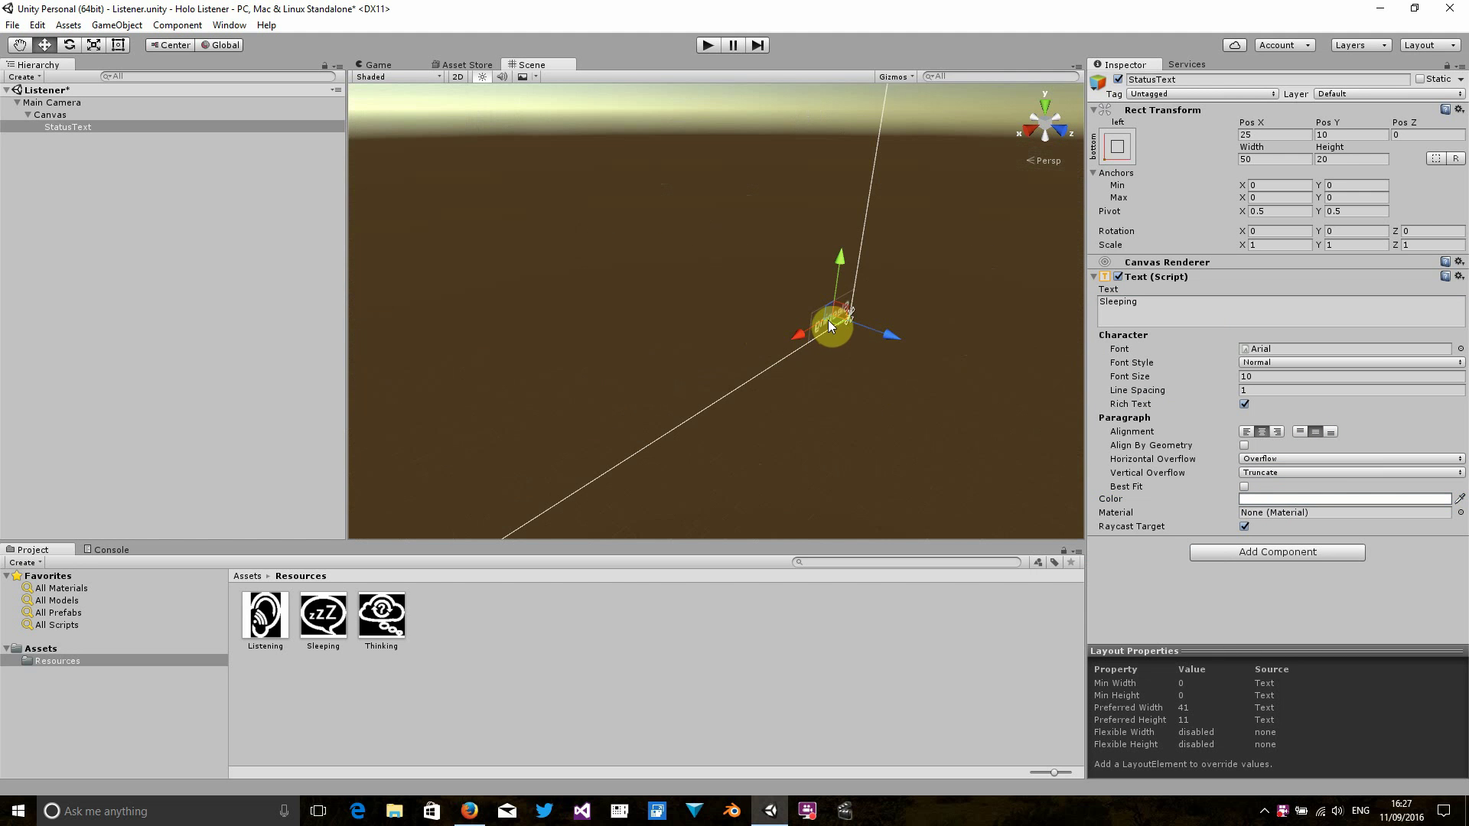
{"action": "scroll", "coordinate": [830, 325], "scroll_direction": "down", "scroll_amount": 4}
{"action": "left_click_drag", "start_coordinate": [629, 328], "coordinate": [687, 342], "text": "alt"}
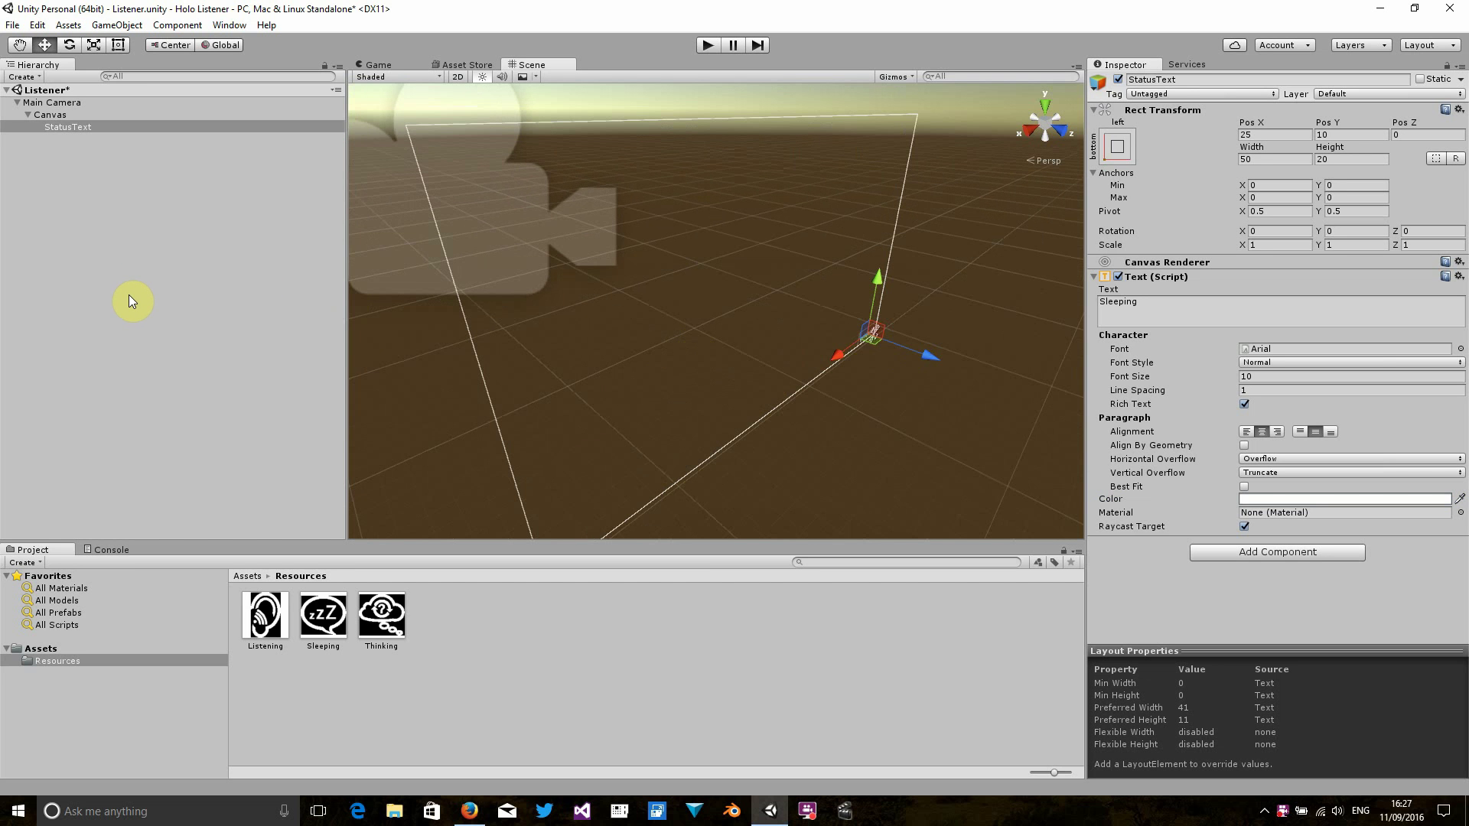
Step: Add a UI > Raw Image as a child of the Canvas in the Hierarchy
{"action": "left_click", "coordinate": [44, 114]}
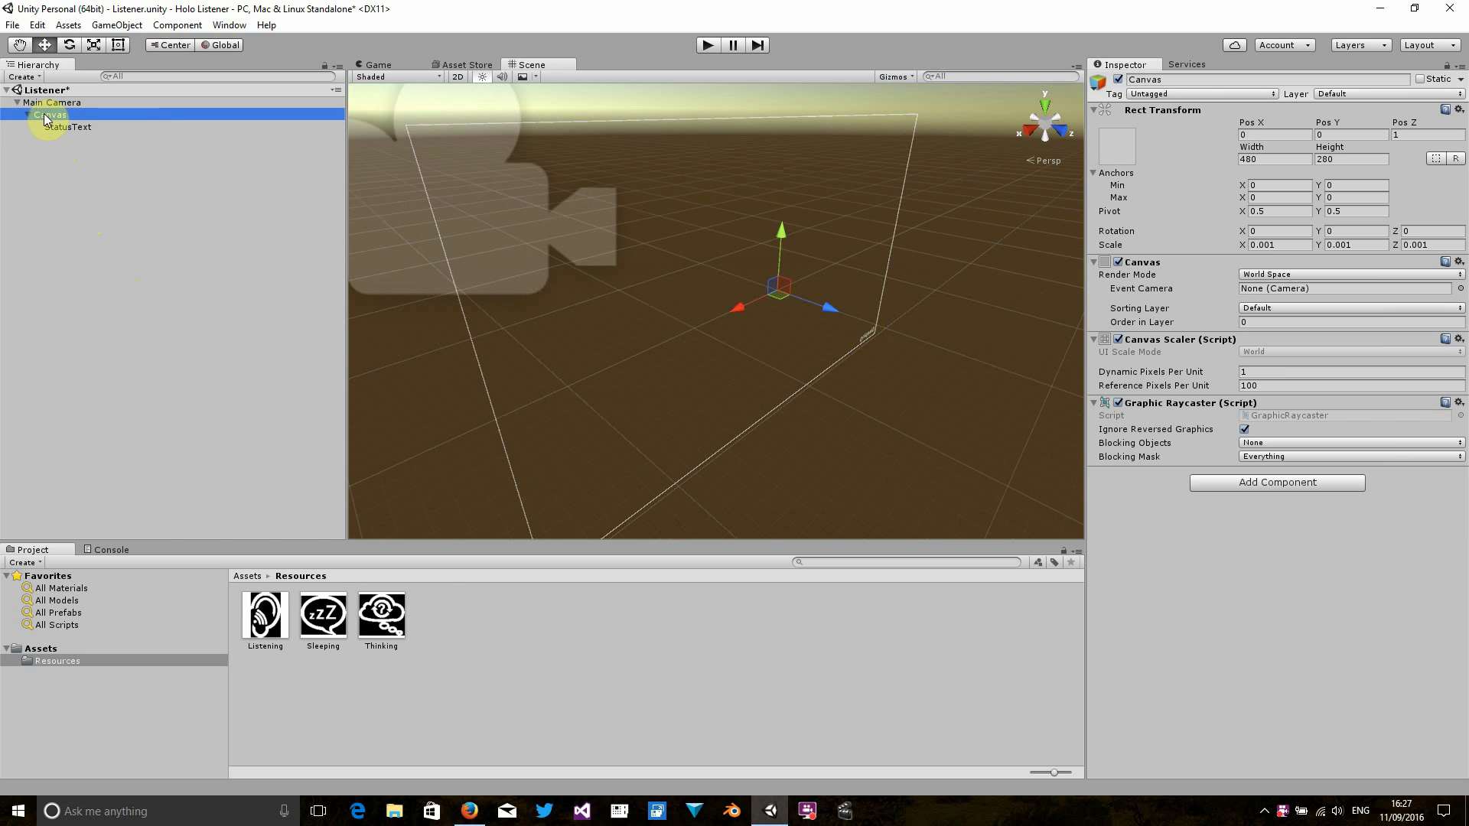
{"action": "right_click", "coordinate": [44, 113]}
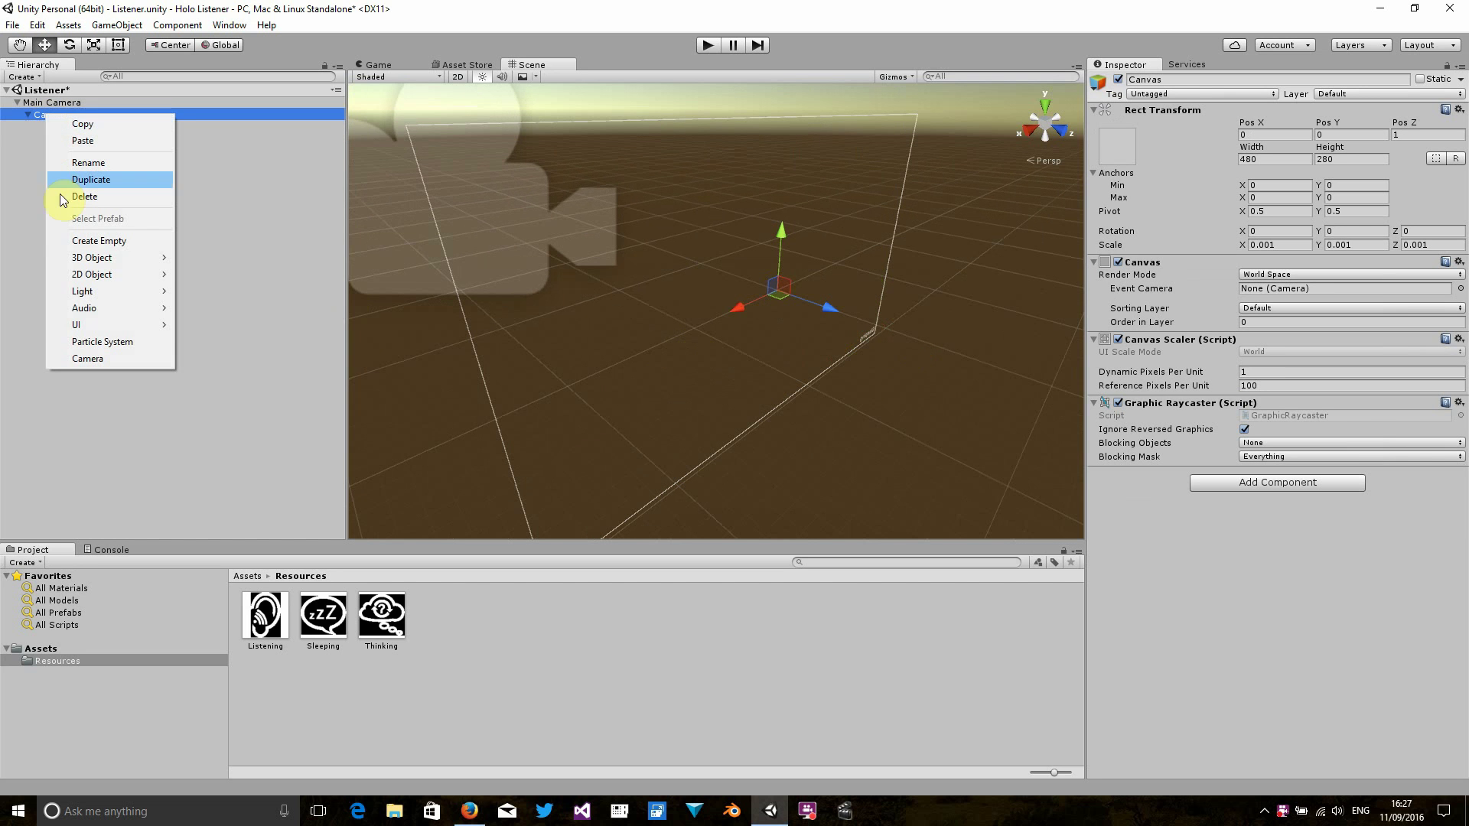
{"action": "mouse_move", "coordinate": [92, 325]}
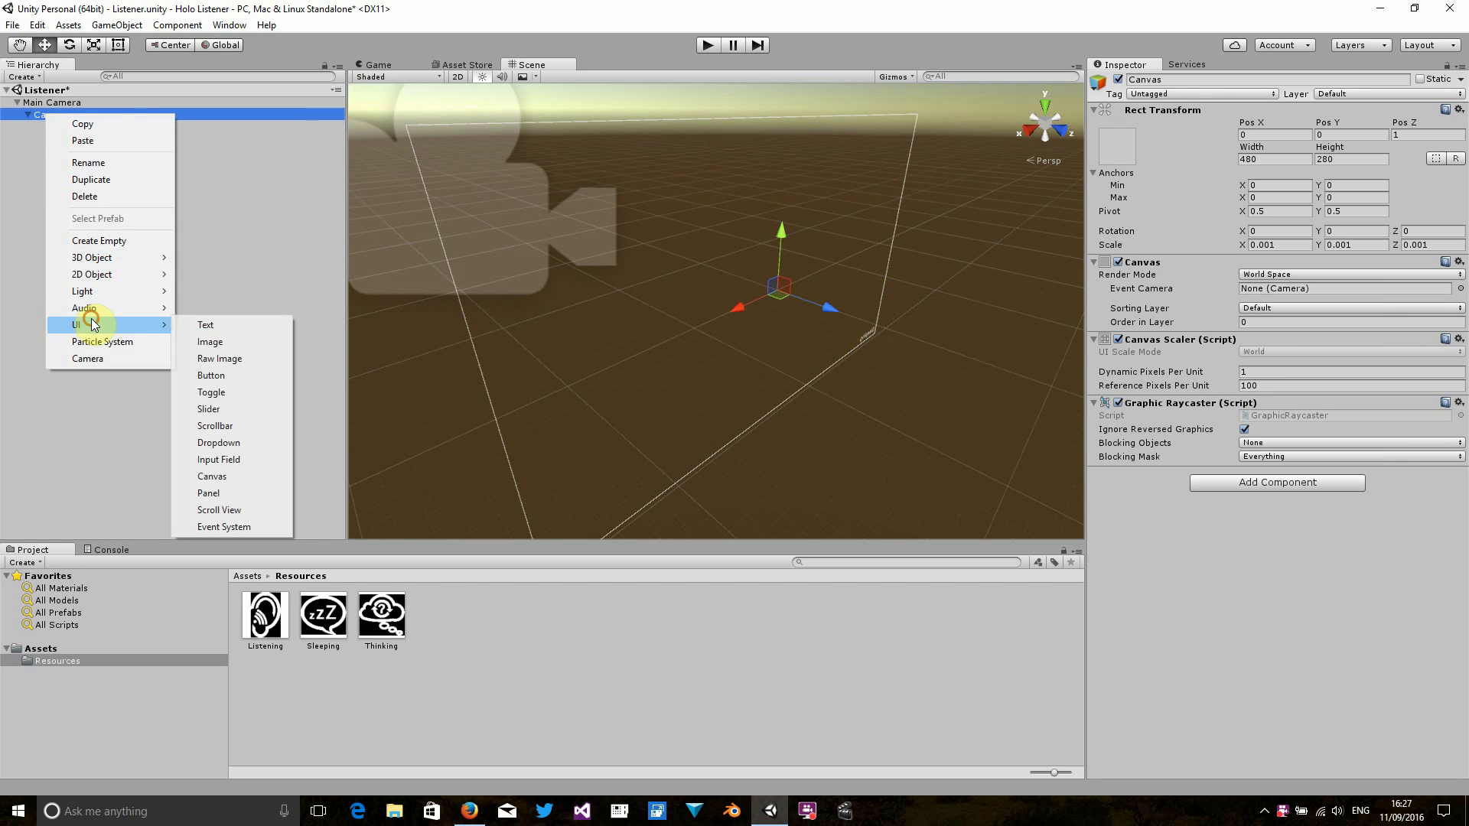
{"action": "left_click", "coordinate": [239, 364]}
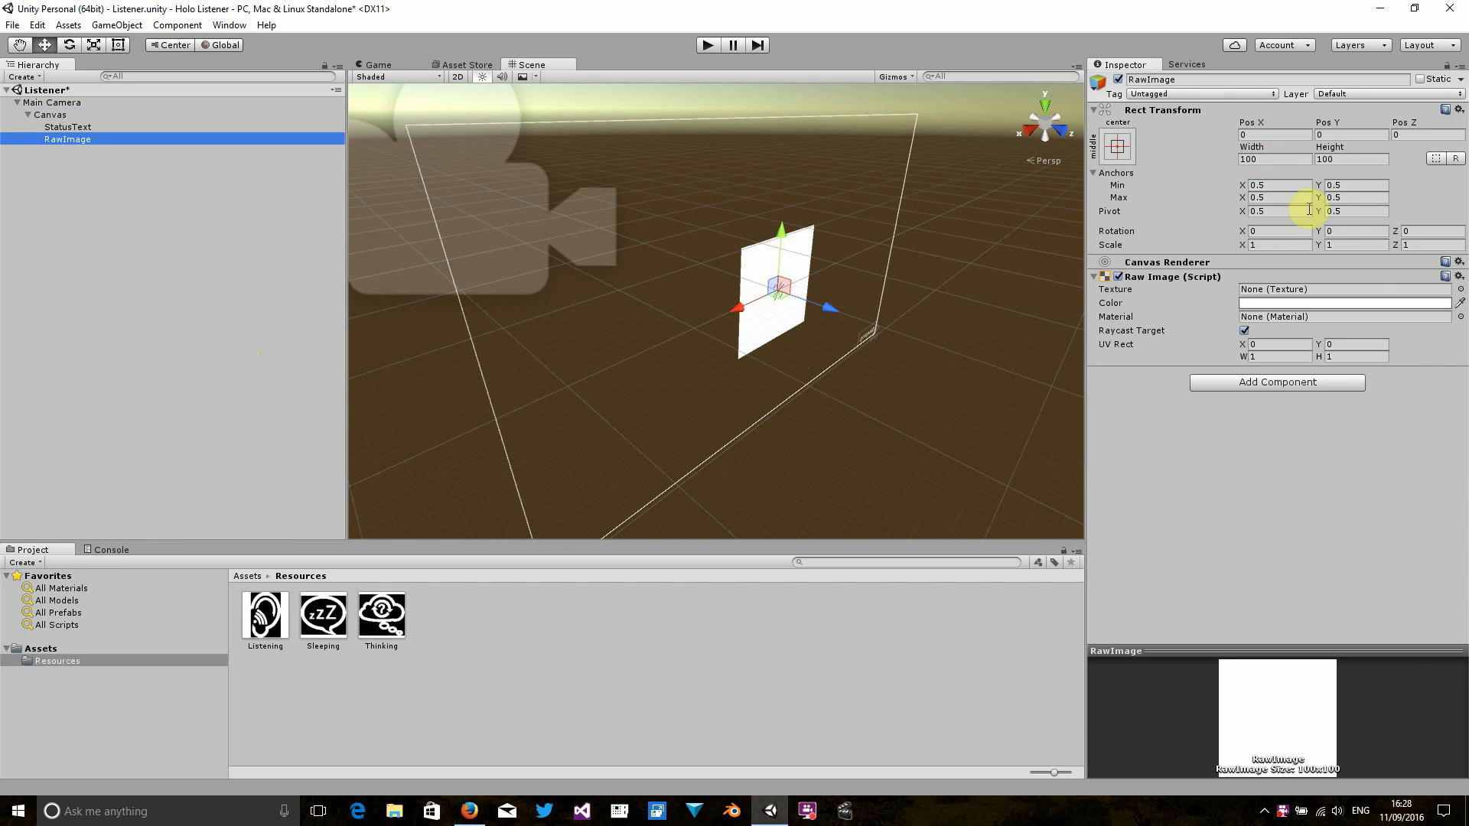
Step: Scale the RawImage to 0.25 on X, Y and Z
{"action": "left_click", "coordinate": [1268, 245]}
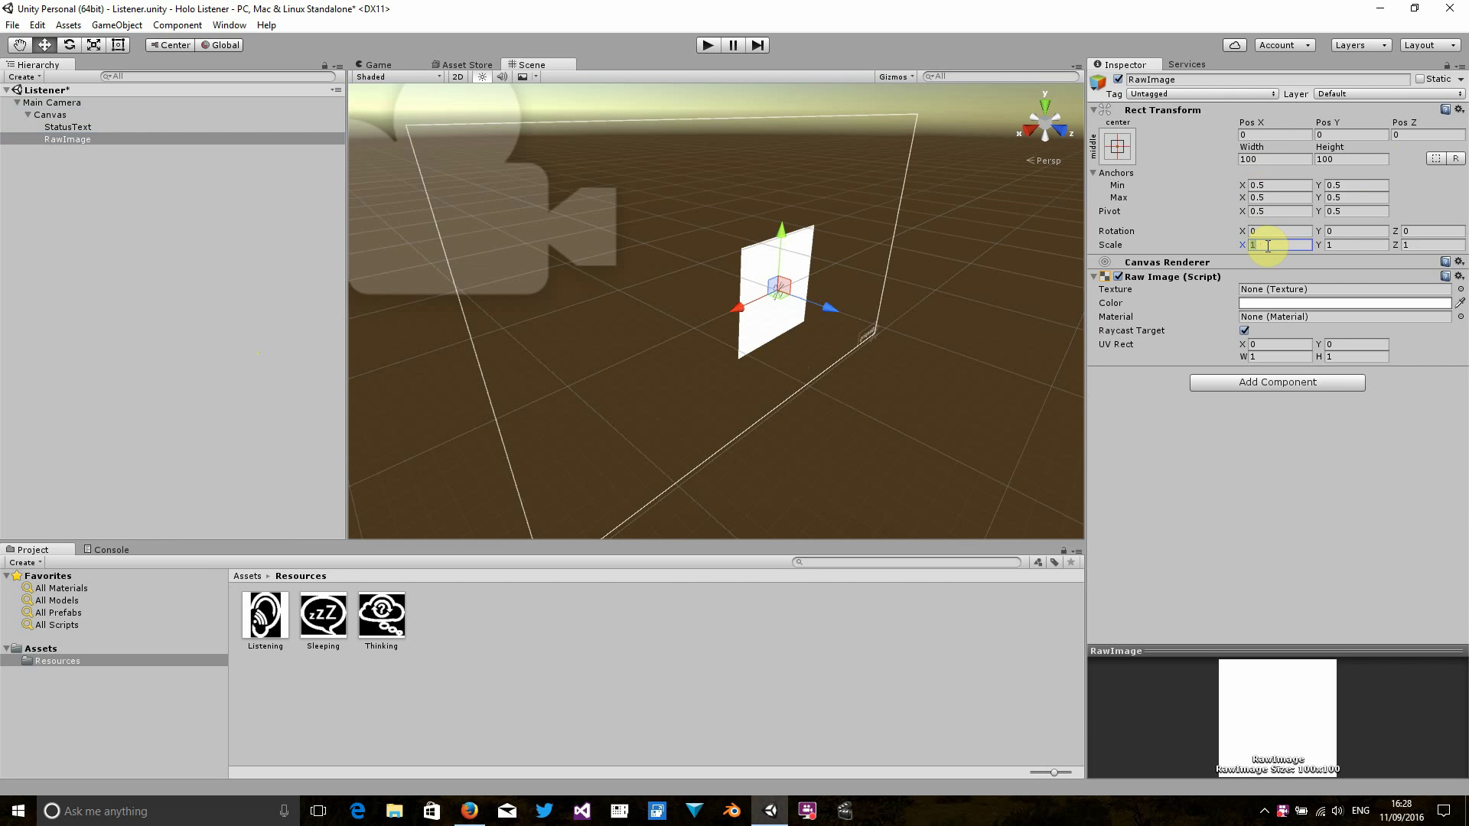
{"action": "type", "text": "0"}
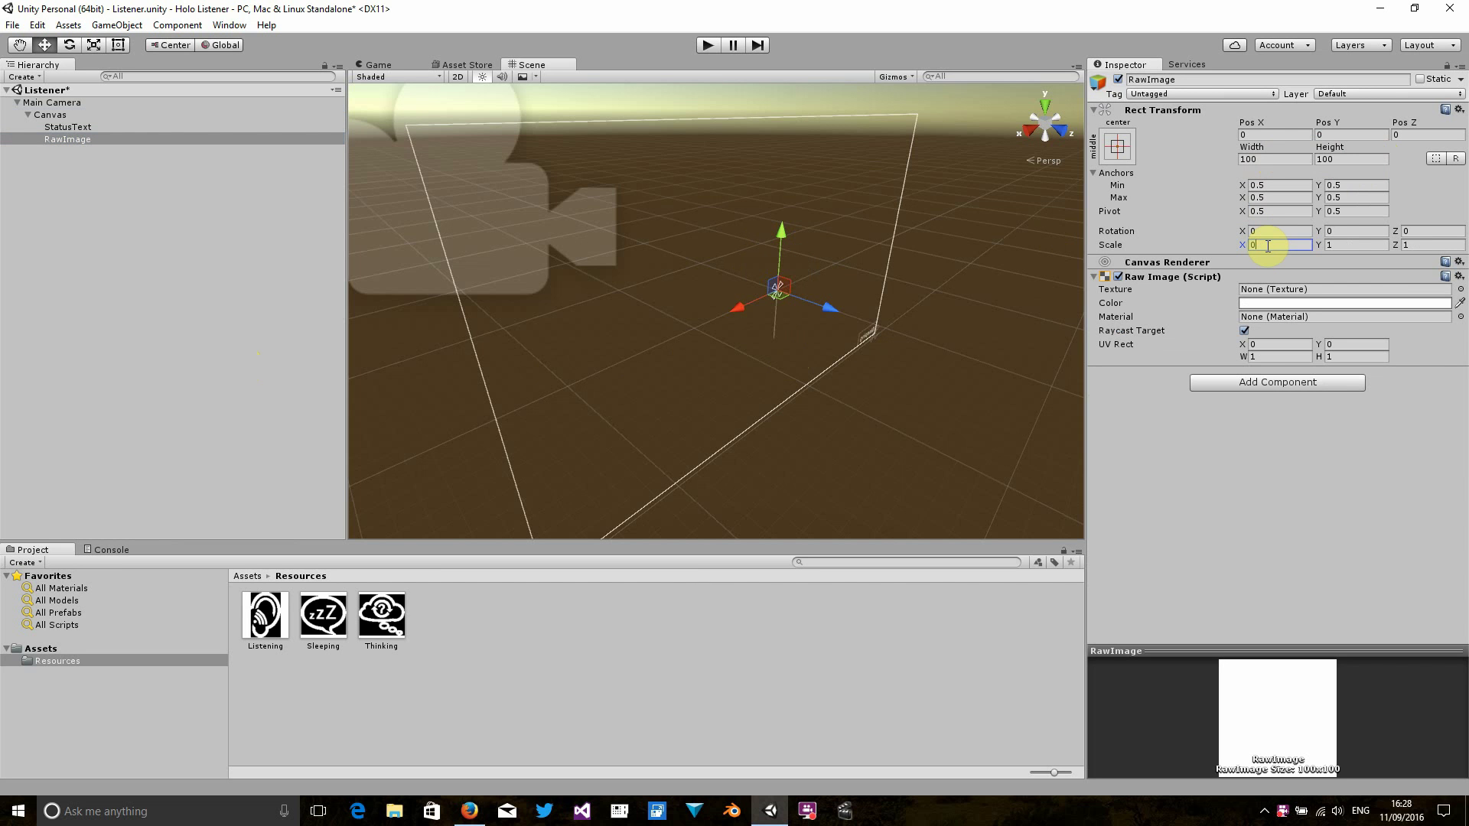
{"action": "type", "text": ".25"}
{"action": "key", "text": "Tab"}
{"action": "type", "text": "0.25"}
{"action": "key", "text": "Tab"}
{"action": "type", "text": "0.2"}
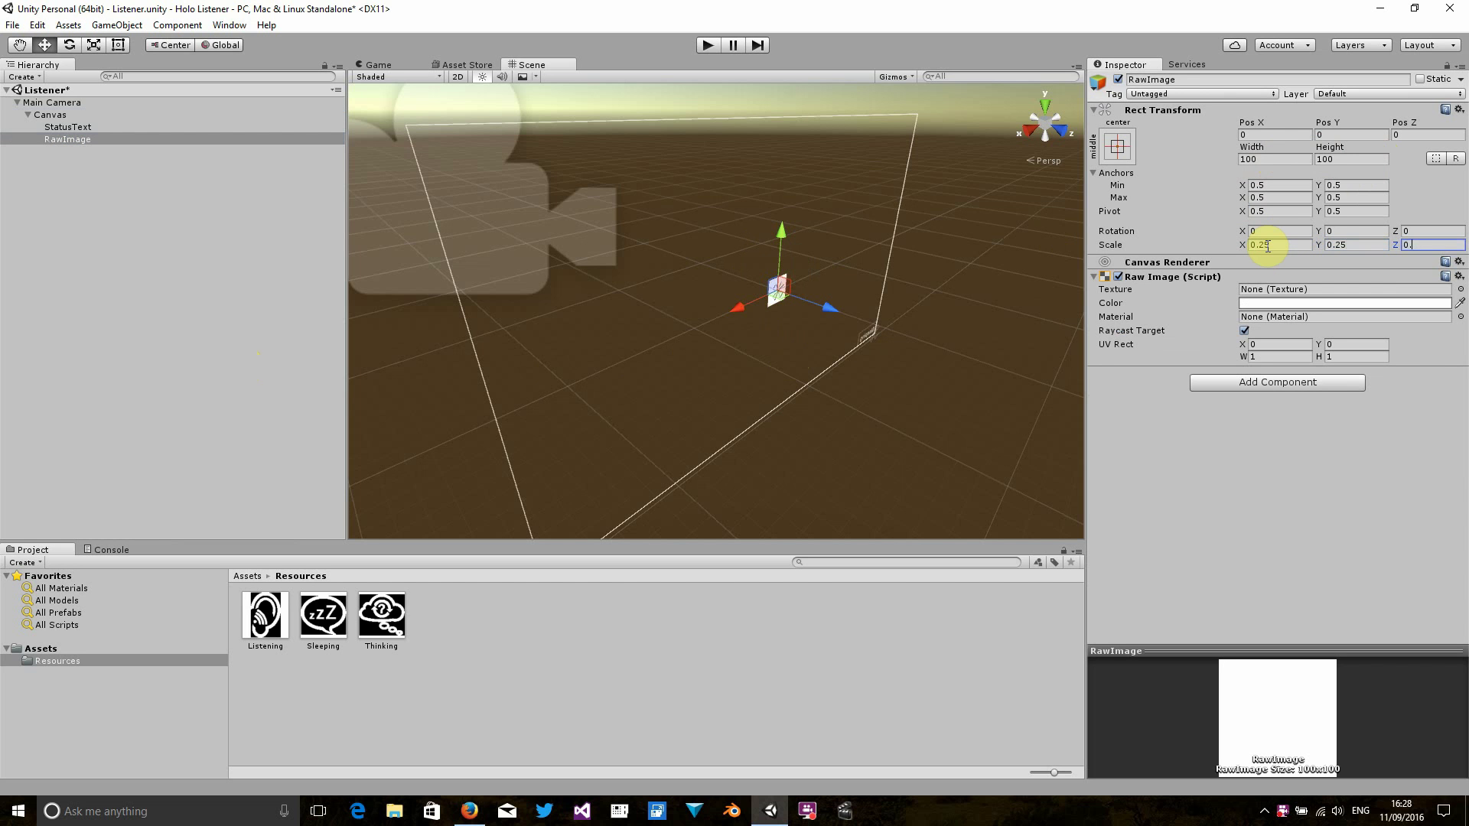
{"action": "type", "text": "5"}
Step: Alt-anchor the RawImage to the bottom-left corner and place it at Pos X 25, Pos Y 30
{"action": "left_click", "coordinate": [1117, 148]}
{"action": "key", "text": "alt"}
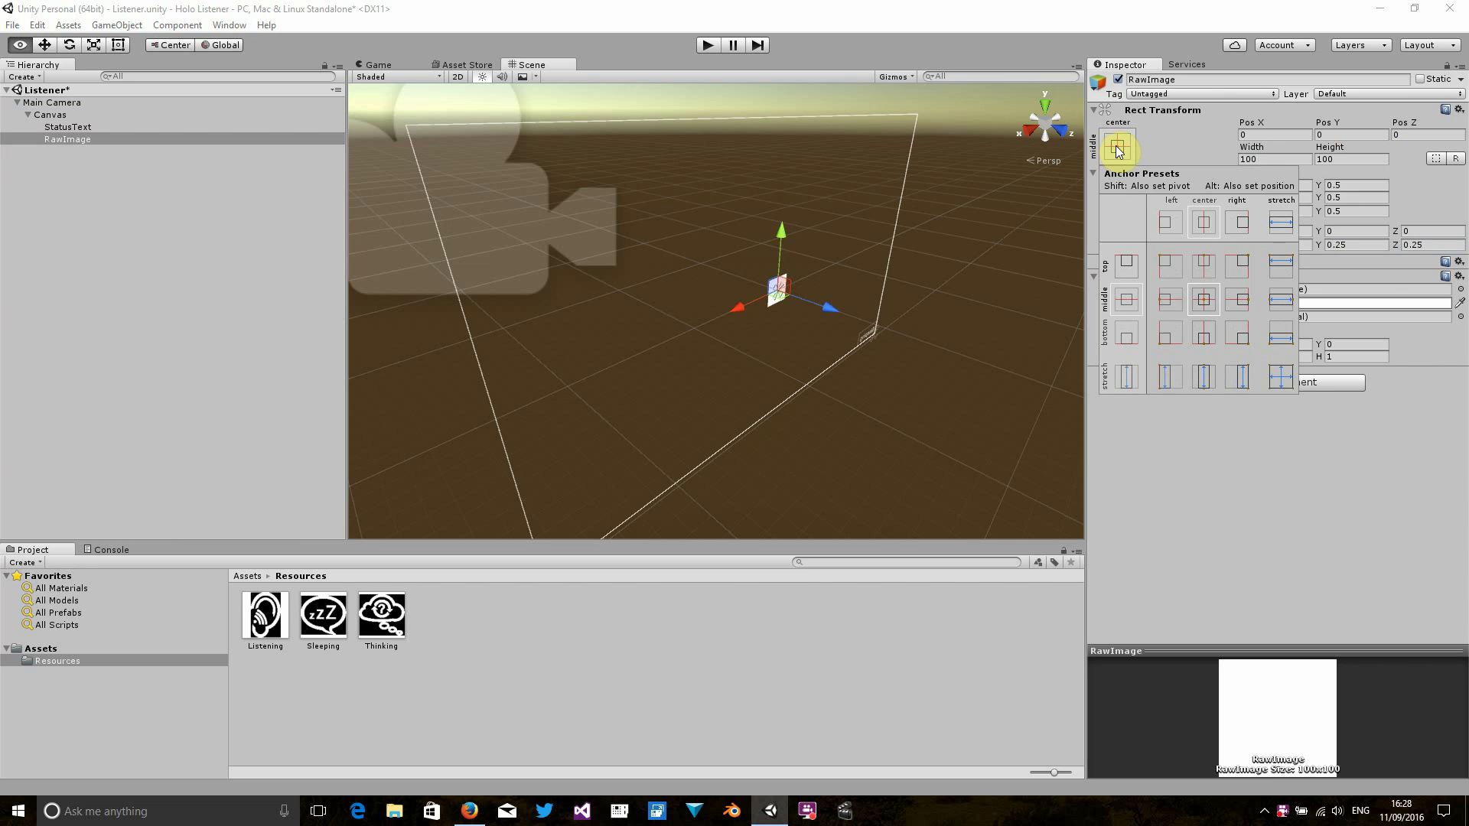
{"action": "left_click", "coordinate": [1169, 333], "text": "alt"}
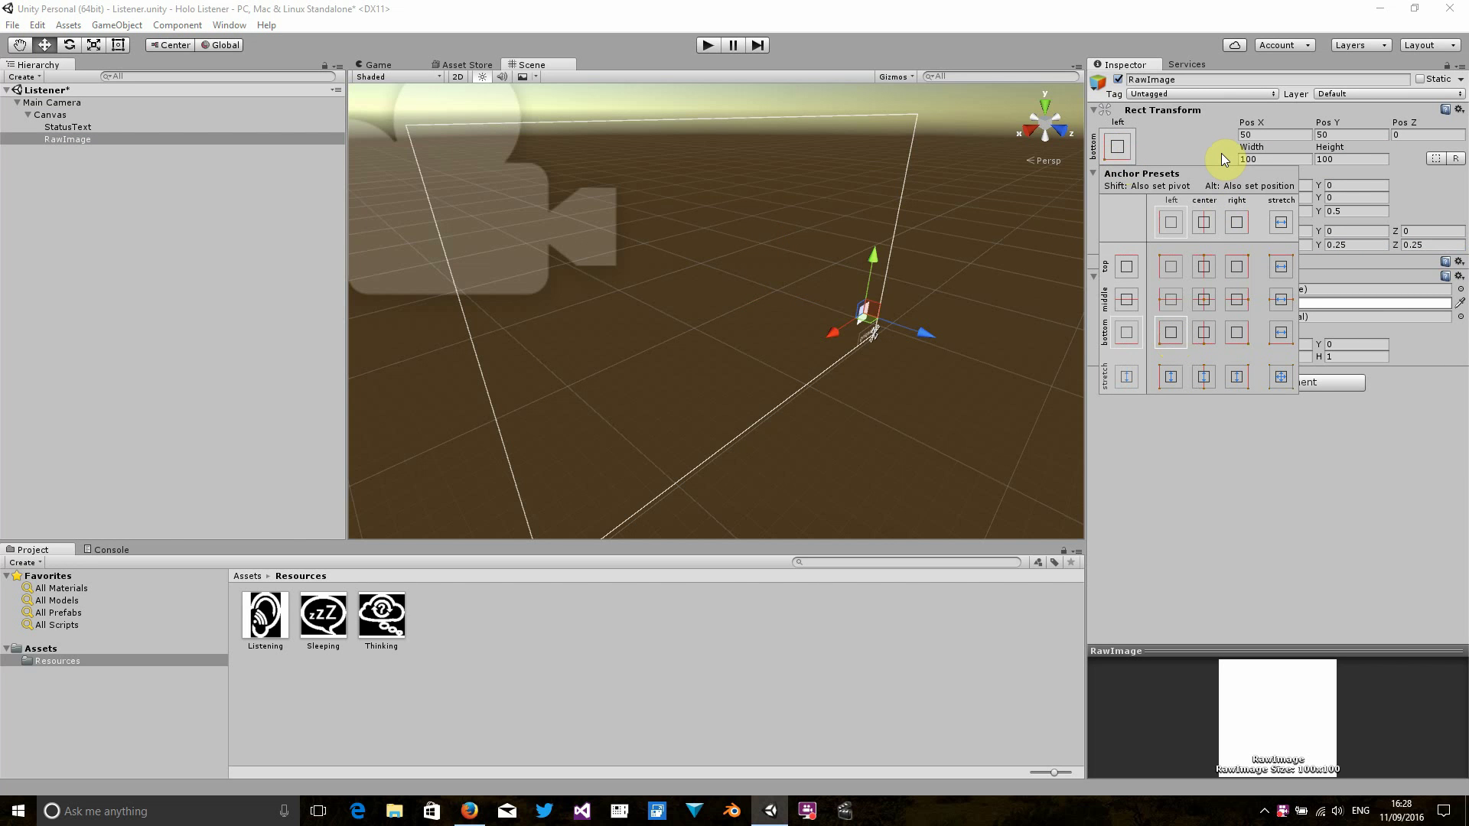
{"action": "left_click", "coordinate": [1266, 135]}
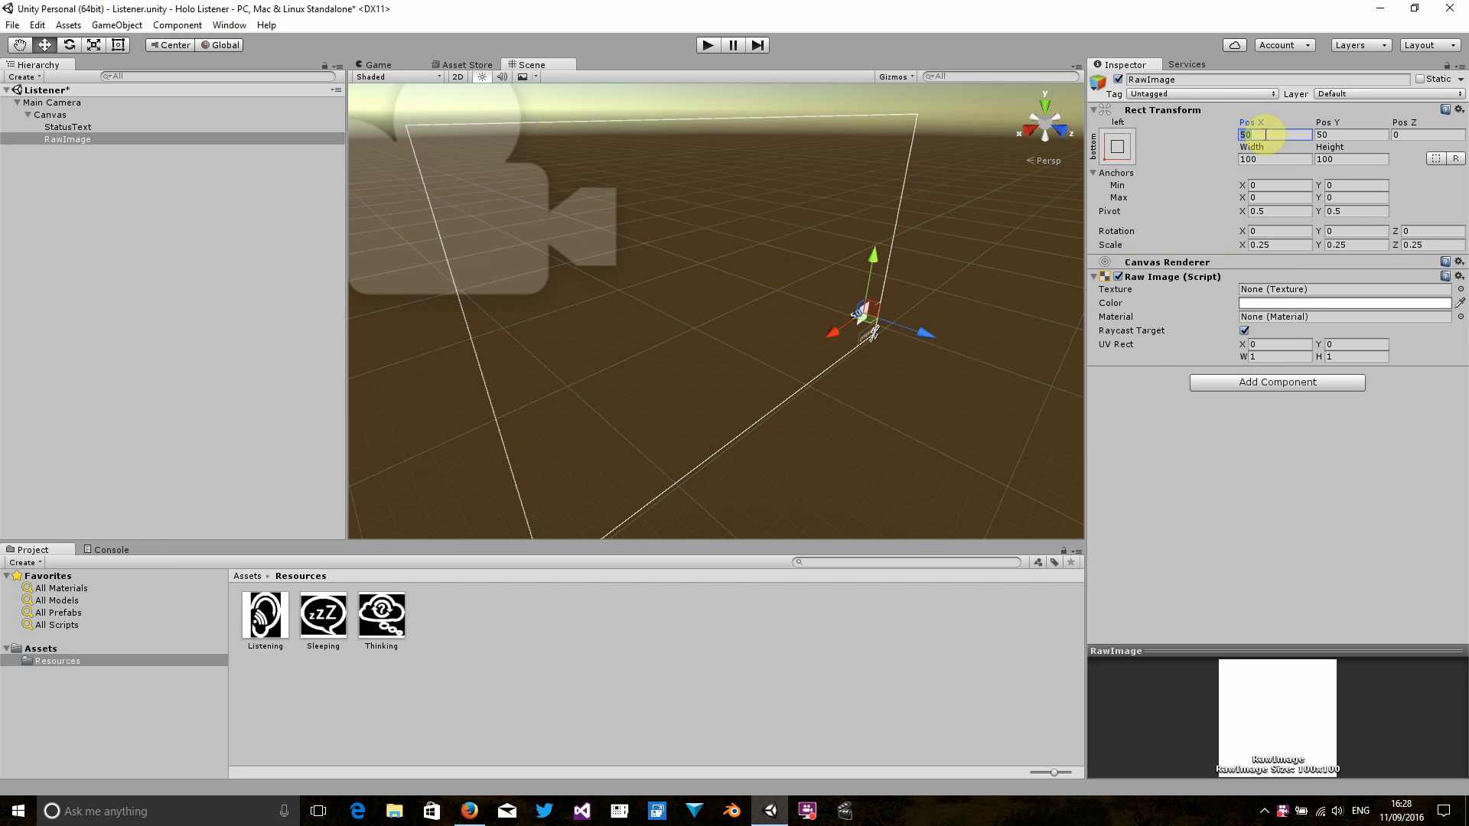
{"action": "type", "text": "25"}
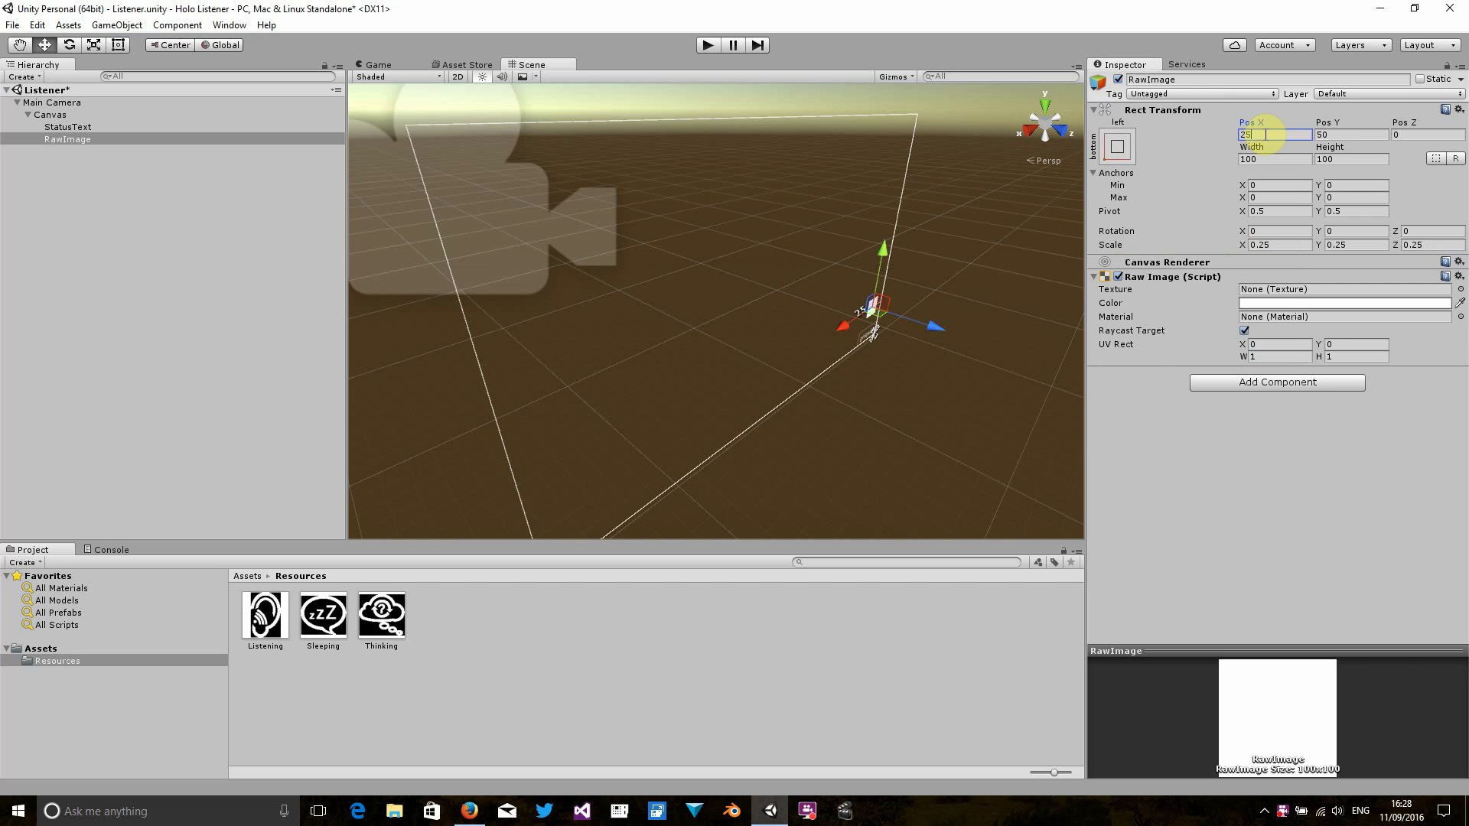
{"action": "key", "text": "Tab"}
{"action": "type", "text": "30"}
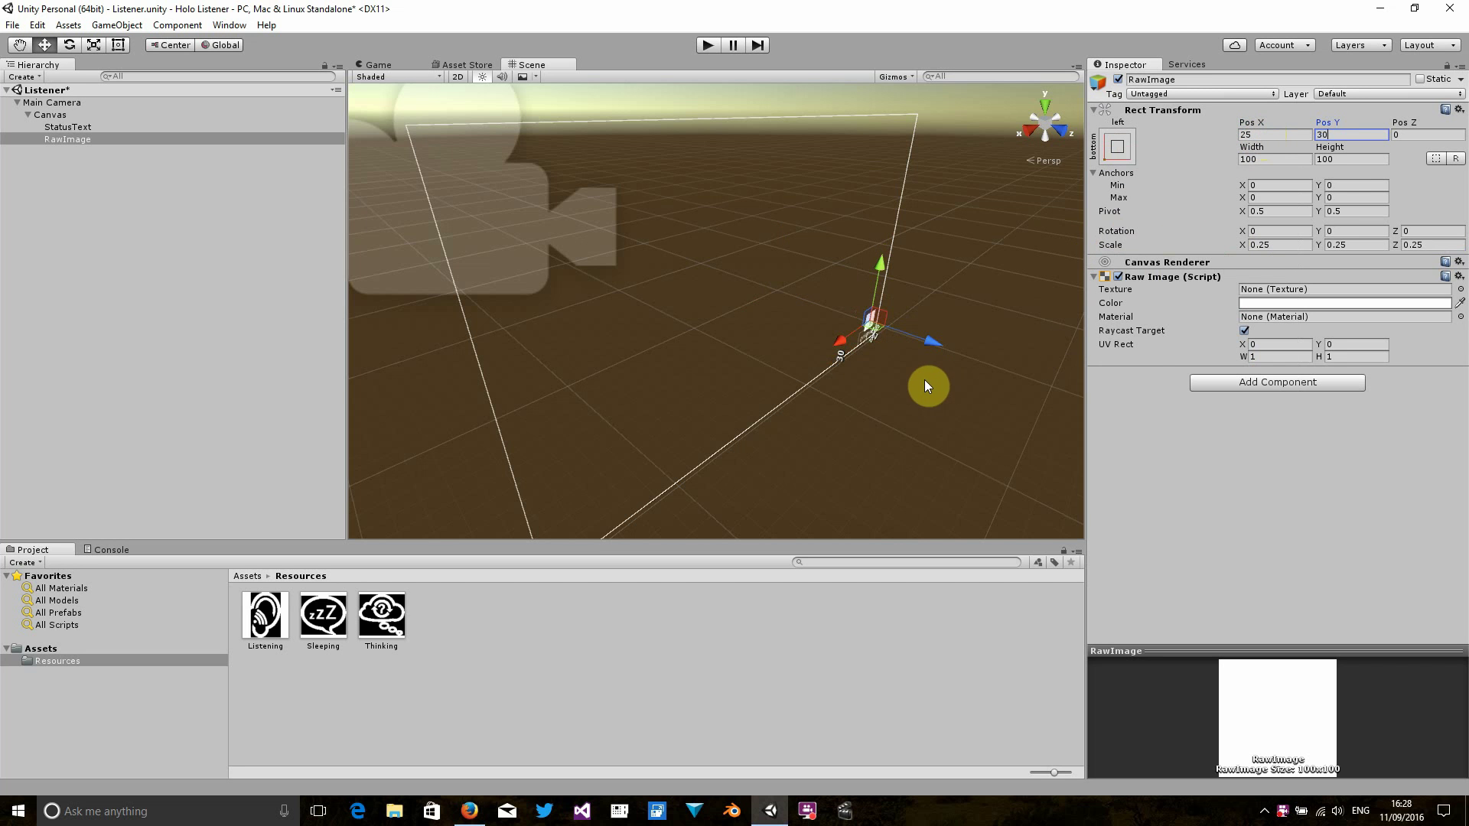
Step: Drag the Sleeping texture from Assets > Resources into the RawImage's Texture slot
{"action": "middle_click_drag", "start_coordinate": [928, 383], "coordinate": [802, 362]}
{"action": "scroll", "coordinate": [802, 363], "scroll_direction": "down", "scroll_amount": 2}
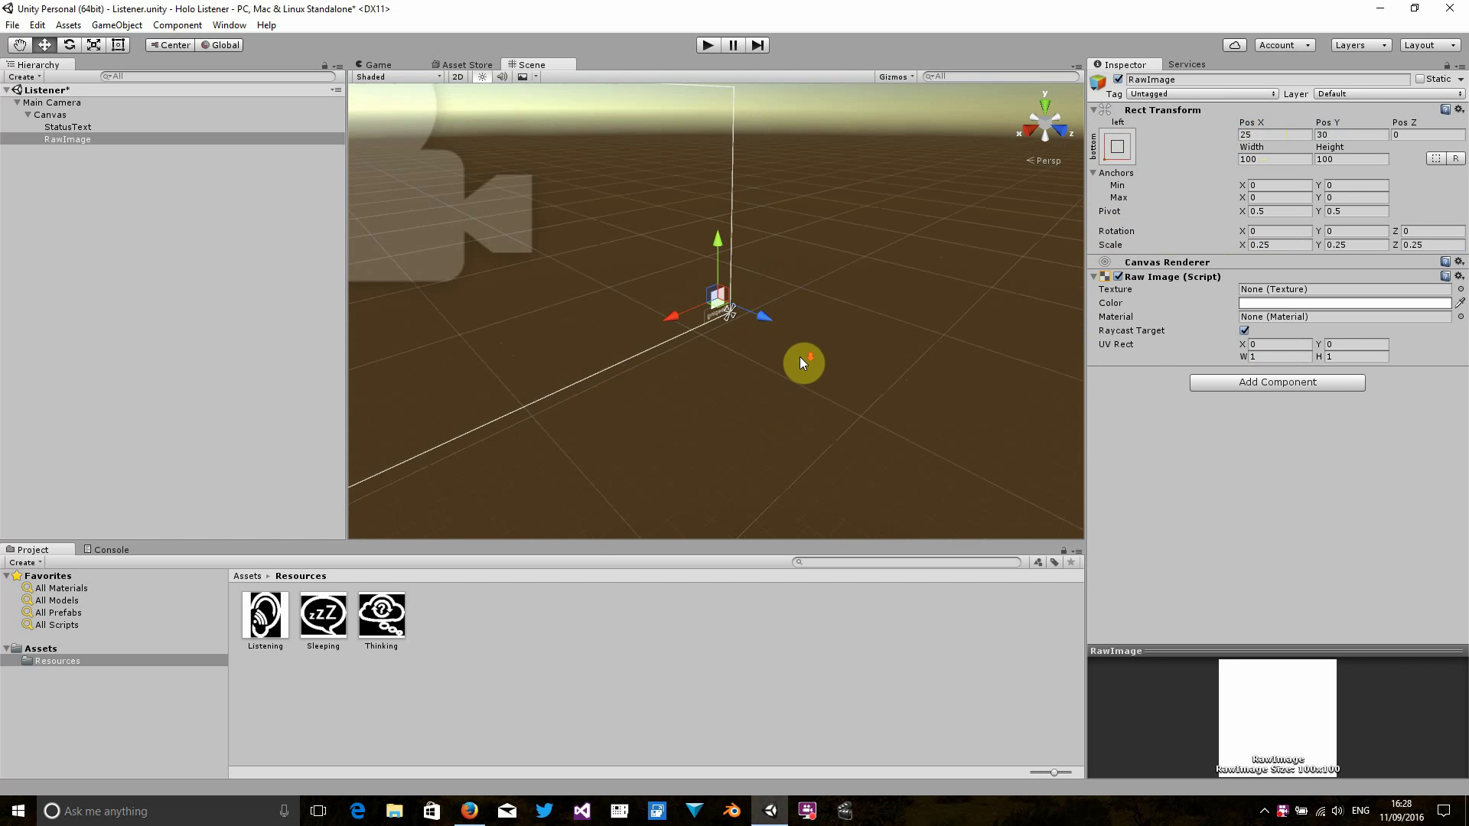
{"action": "scroll", "coordinate": [781, 380], "scroll_direction": "up", "scroll_amount": 2}
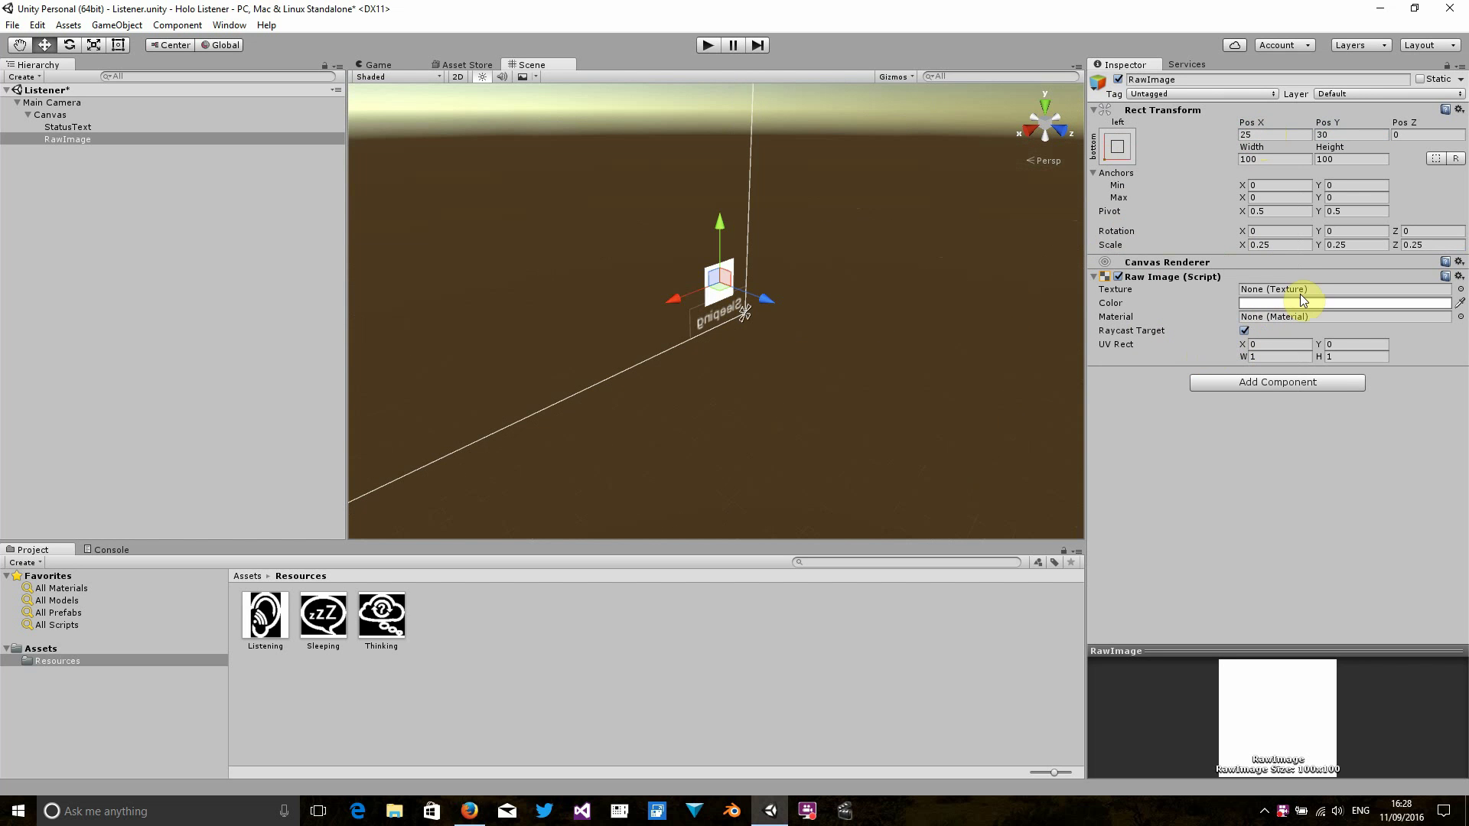
{"action": "left_click_drag", "start_coordinate": [323, 626], "coordinate": [1250, 289]}
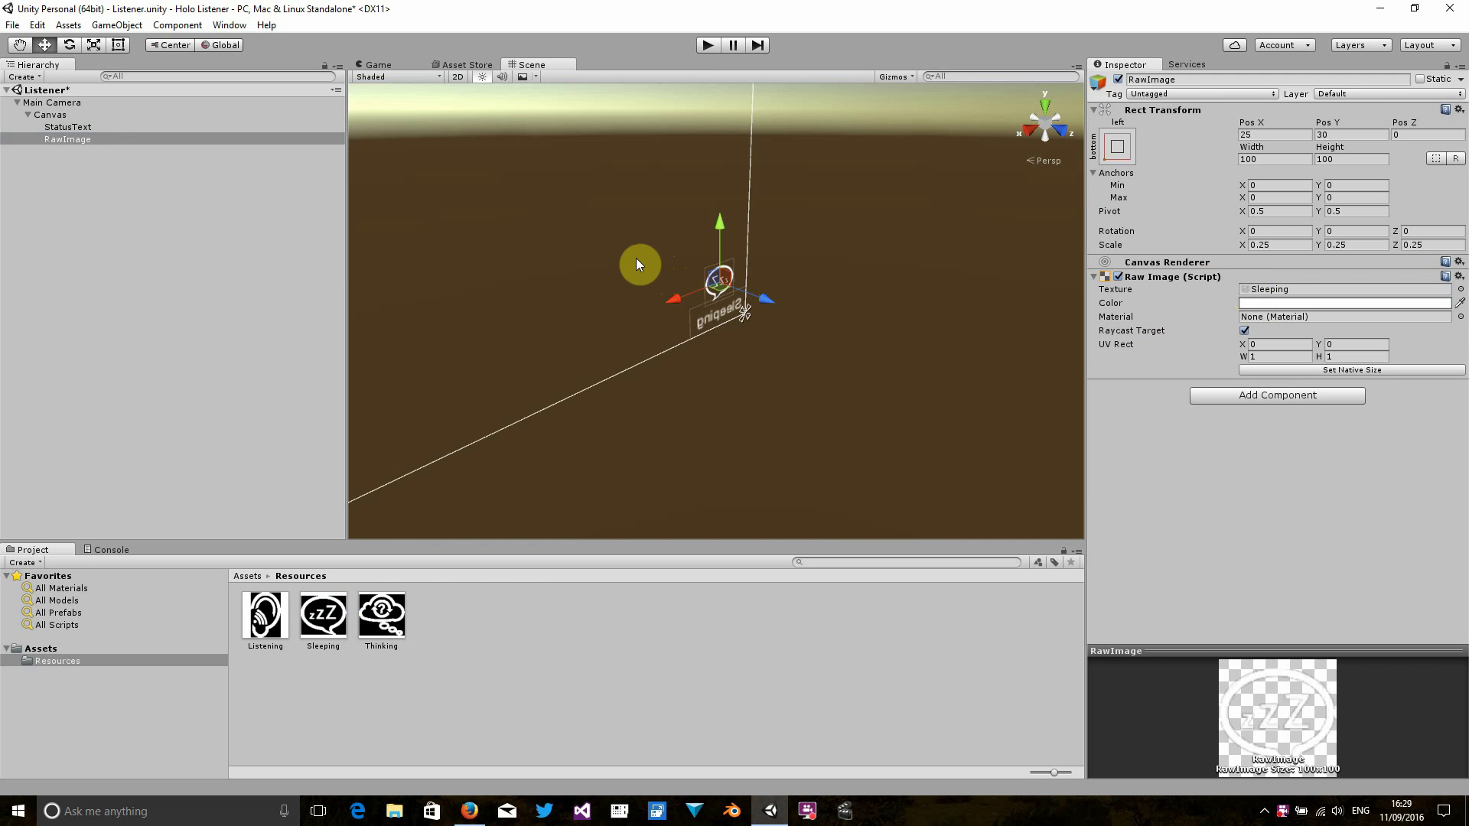
{"action": "scroll", "coordinate": [636, 259], "scroll_direction": "down", "scroll_amount": 5}
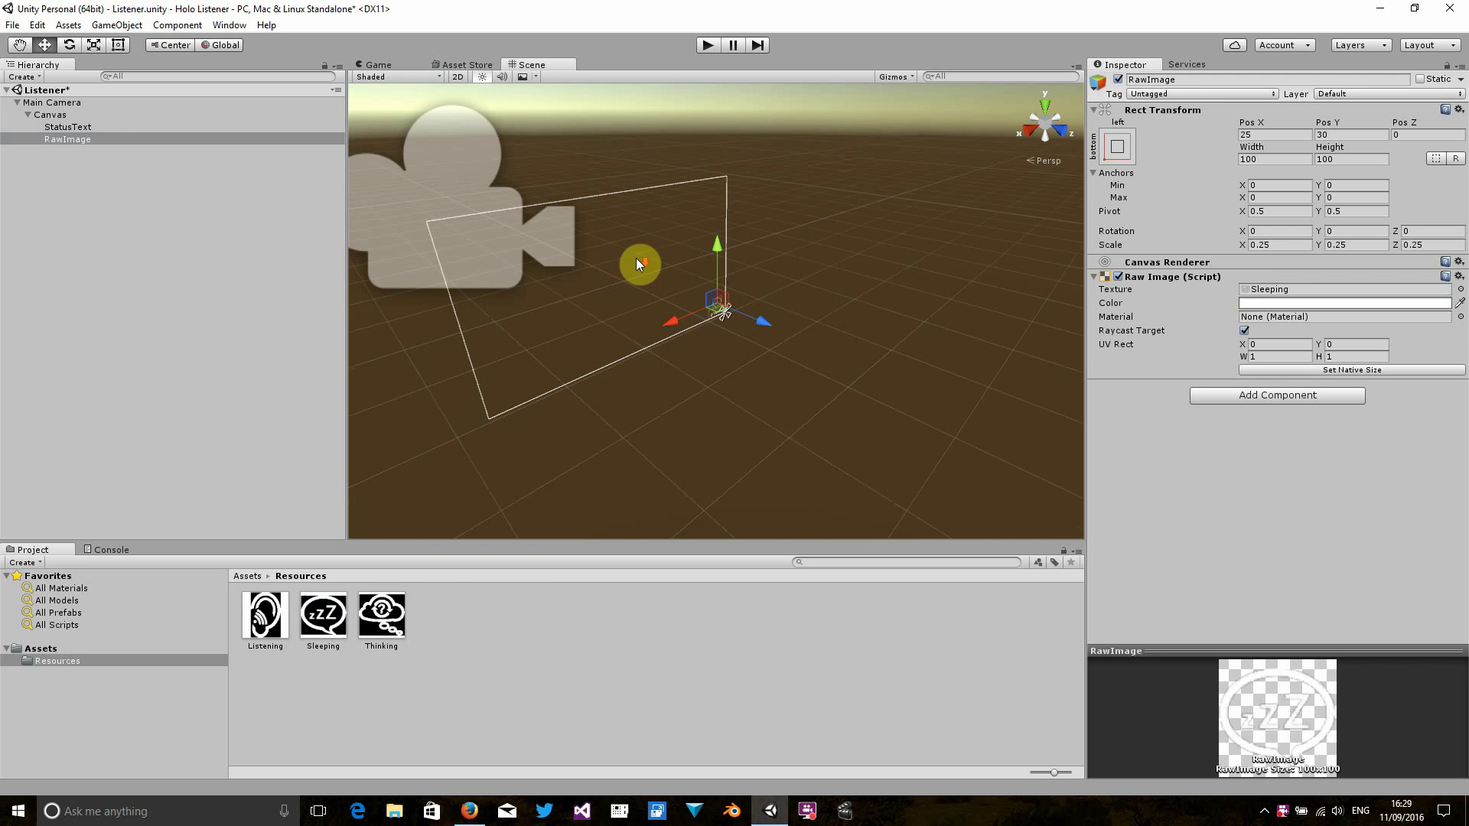
Step: Rename the RawImage object under the Canvas to StatusImage
{"action": "left_click", "coordinate": [50, 116]}
{"action": "left_click", "coordinate": [55, 141]}
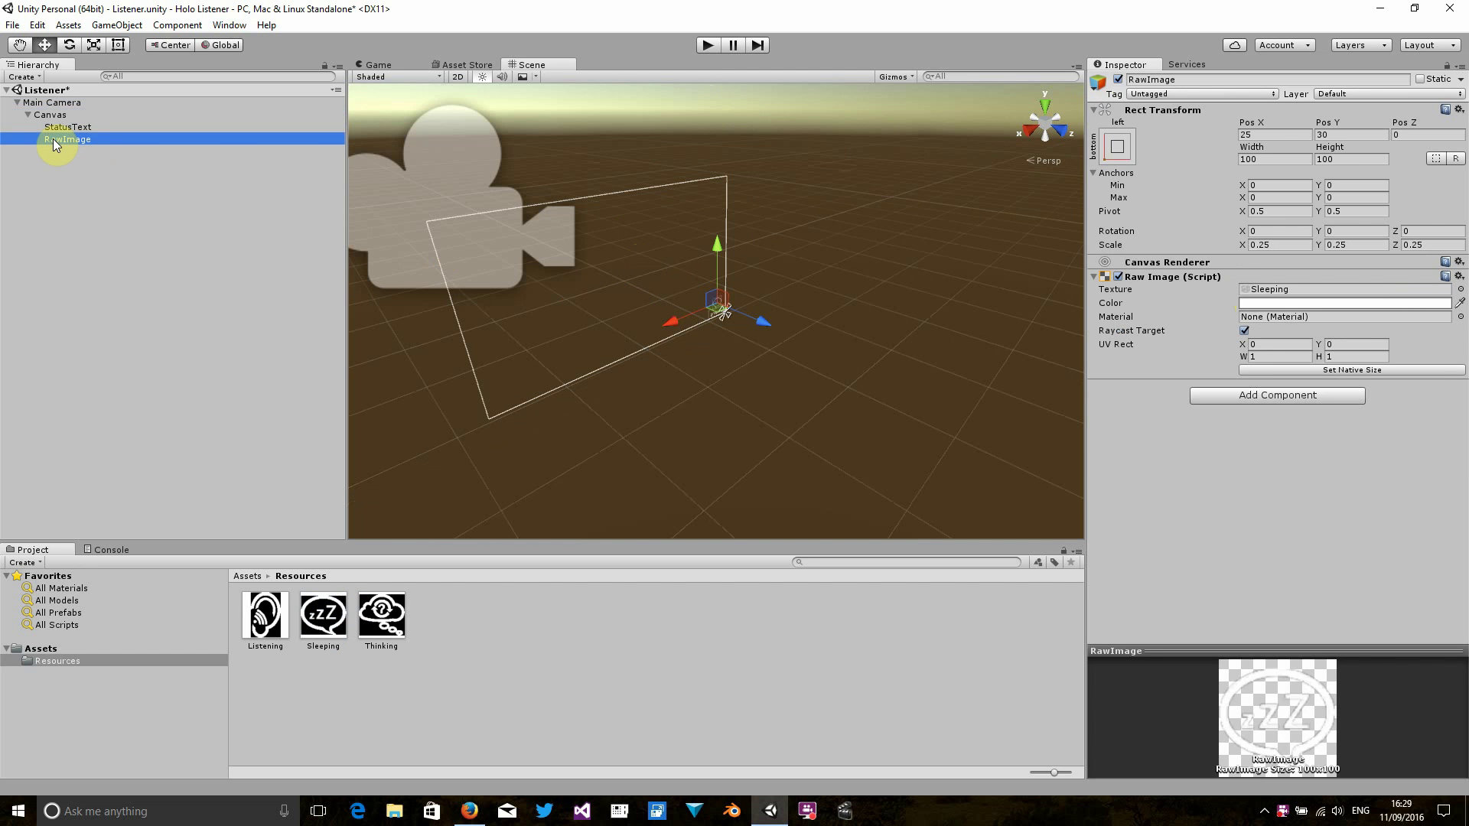
{"action": "left_click", "coordinate": [53, 140]}
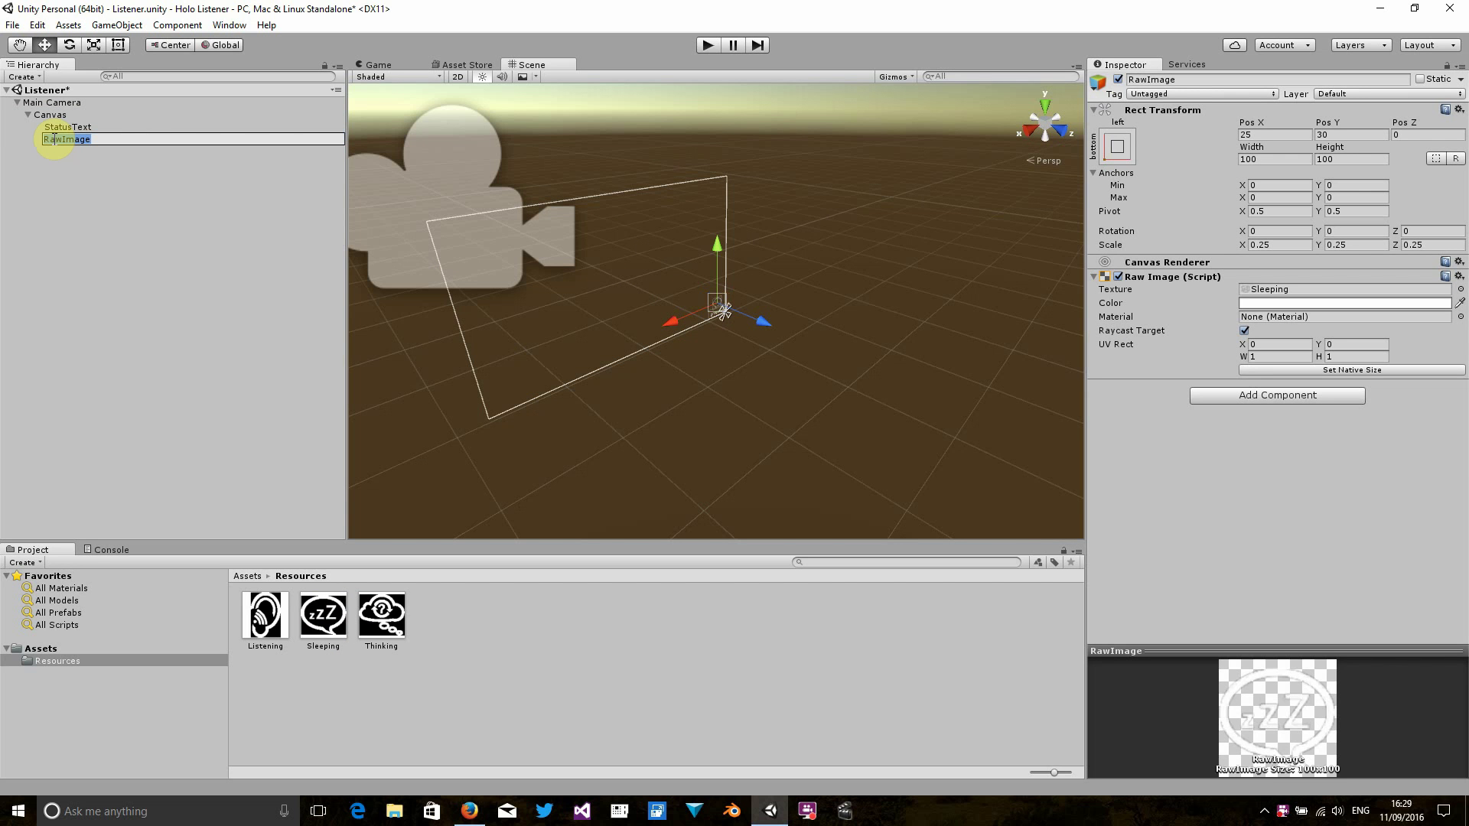
{"action": "type", "text": "StatusImage"}
{"action": "key", "text": "Return"}
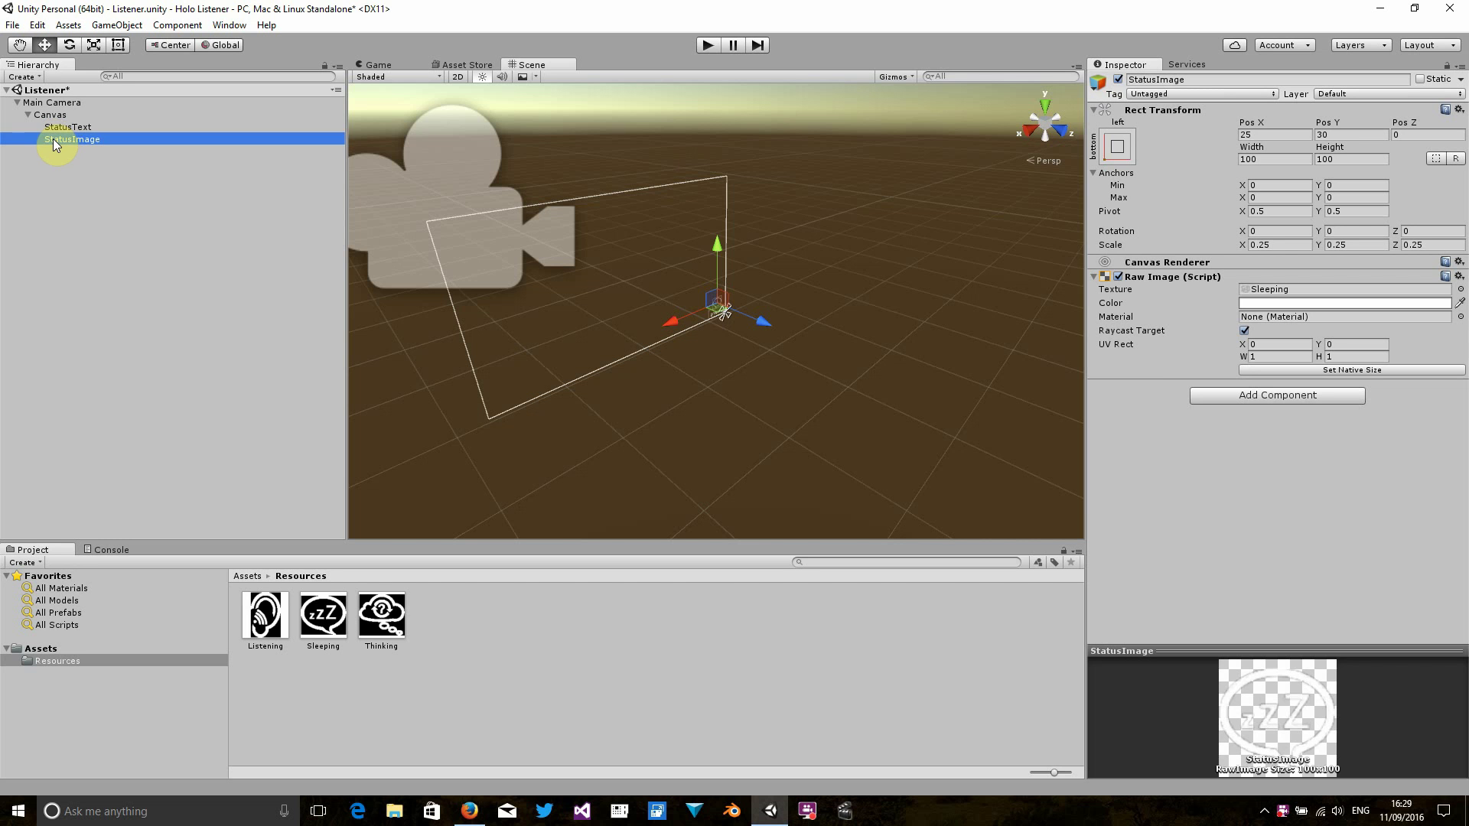
Step: Create a UI Text element under the Canvas and name it SubtitleText
{"action": "left_click", "coordinate": [53, 116]}
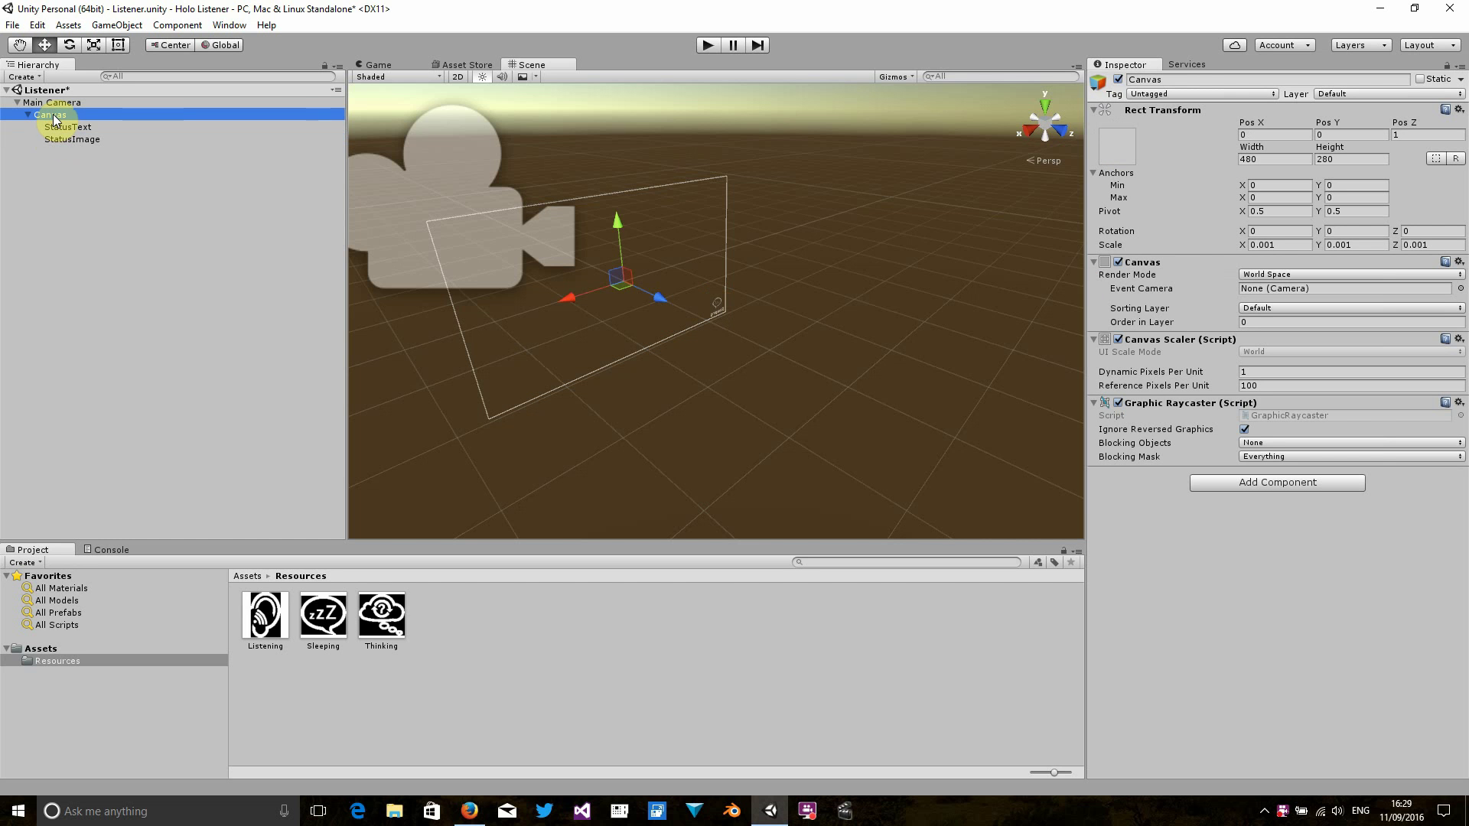
{"action": "right_click", "coordinate": [54, 119]}
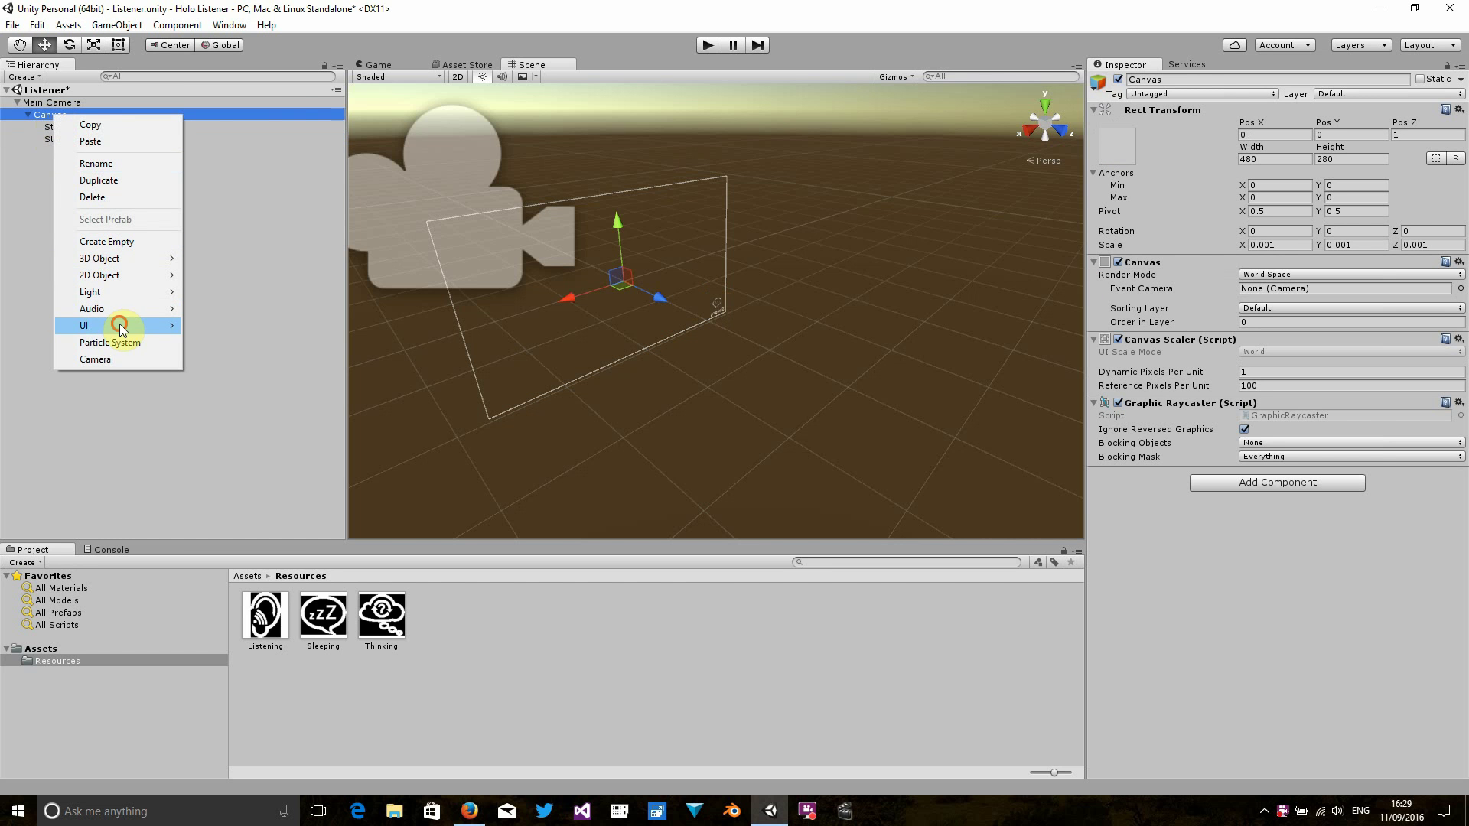
{"action": "mouse_move", "coordinate": [119, 324]}
{"action": "left_click", "coordinate": [201, 327]}
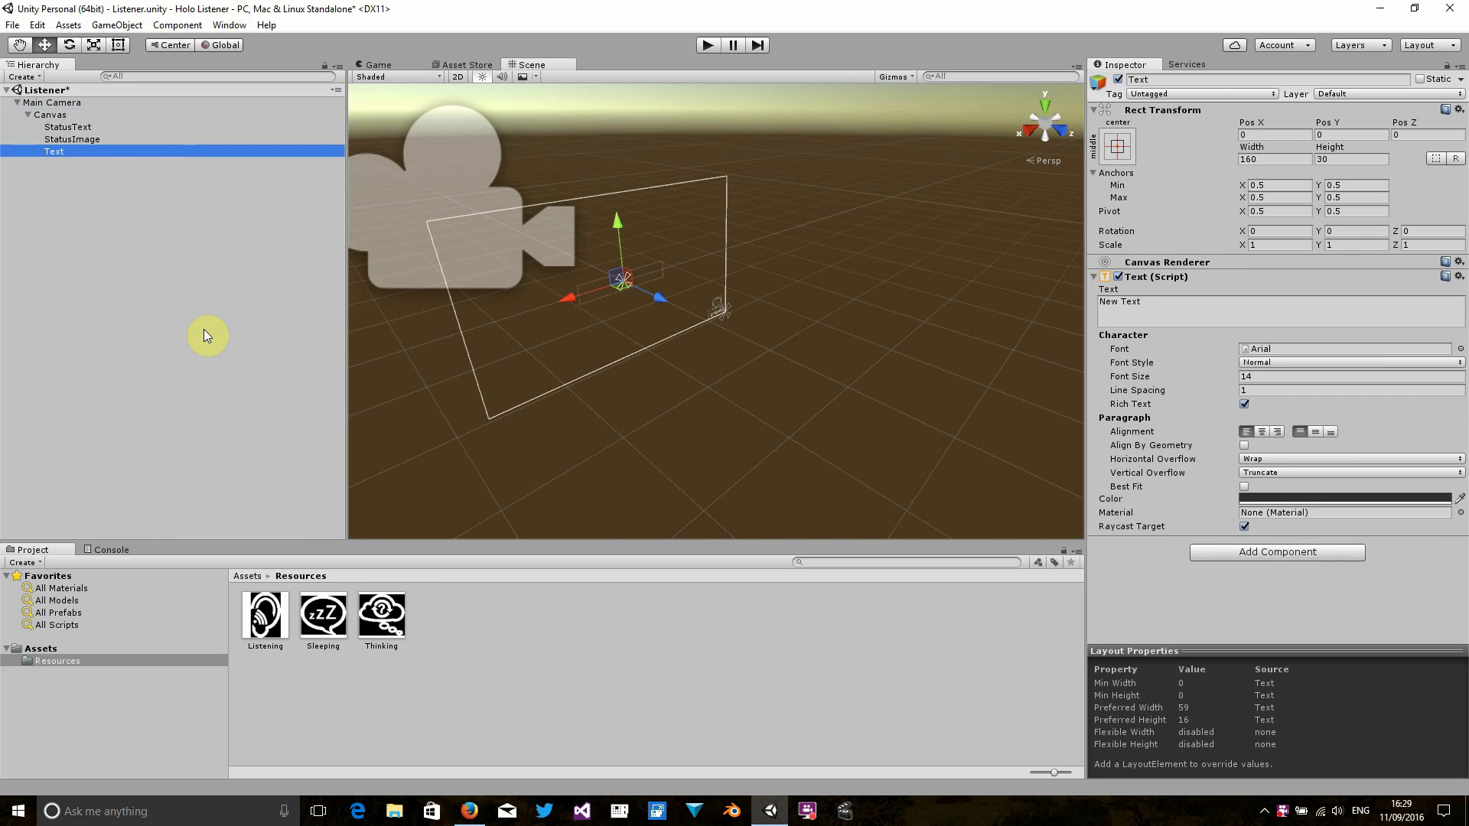
{"action": "key", "text": "F2"}
{"action": "type", "text": "S"}
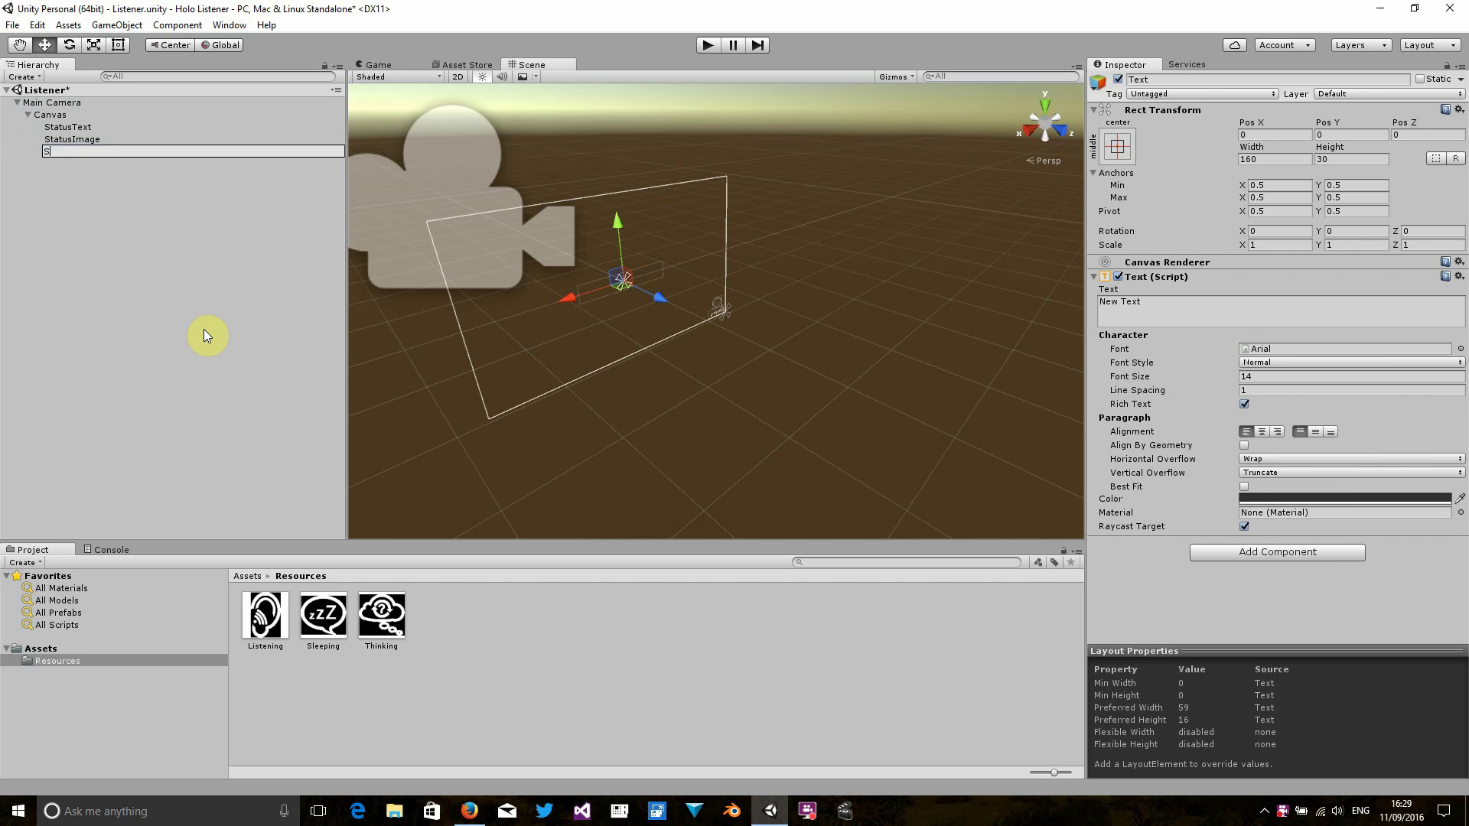
{"action": "type", "text": "ubtitleText"}
{"action": "key", "text": "Return"}
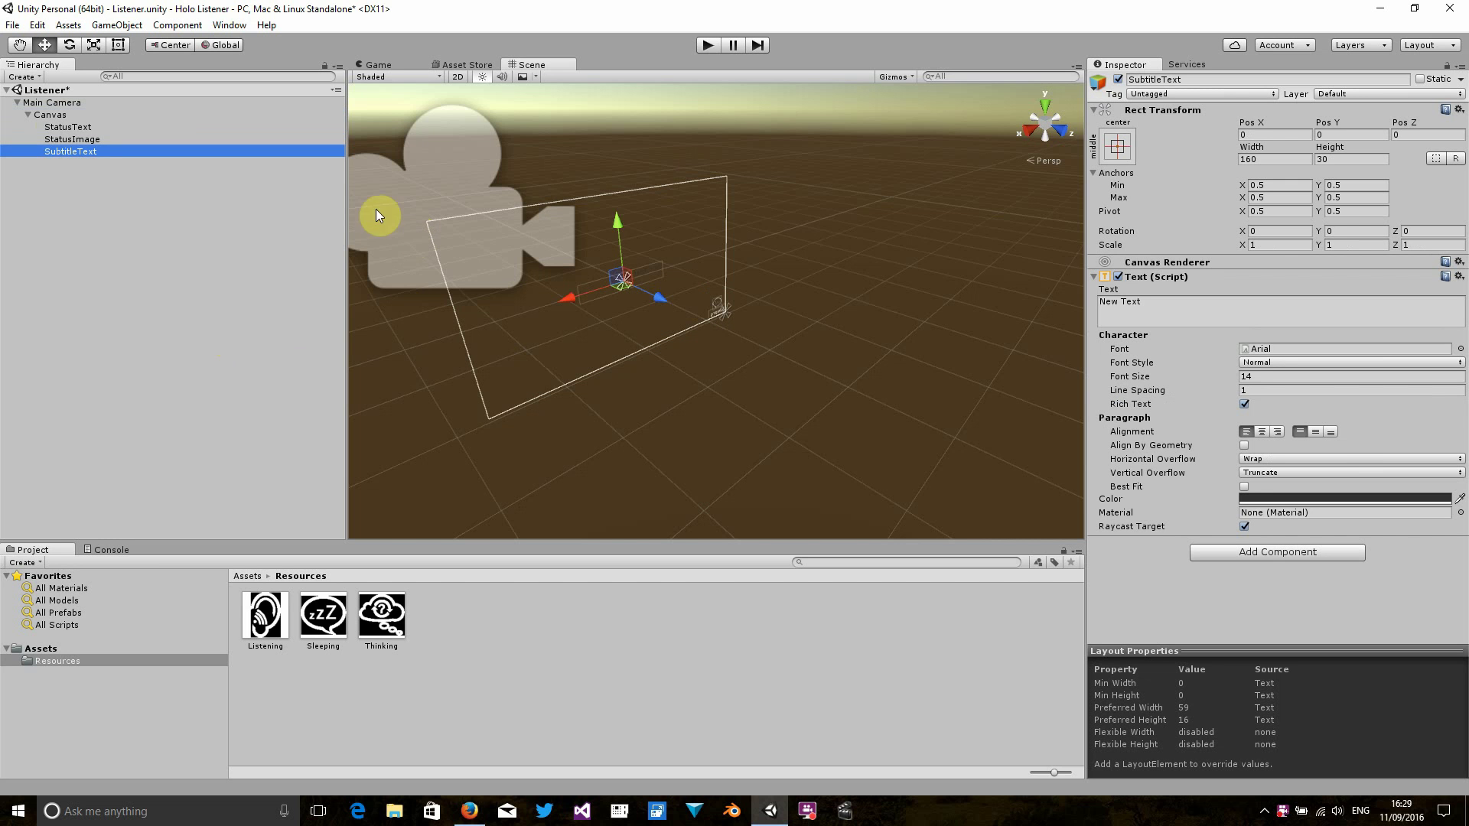
Step: Size SubtitleText to 420 by 40 and Alt-anchor it to the bottom-right corner
{"action": "left_click", "coordinate": [1255, 159]}
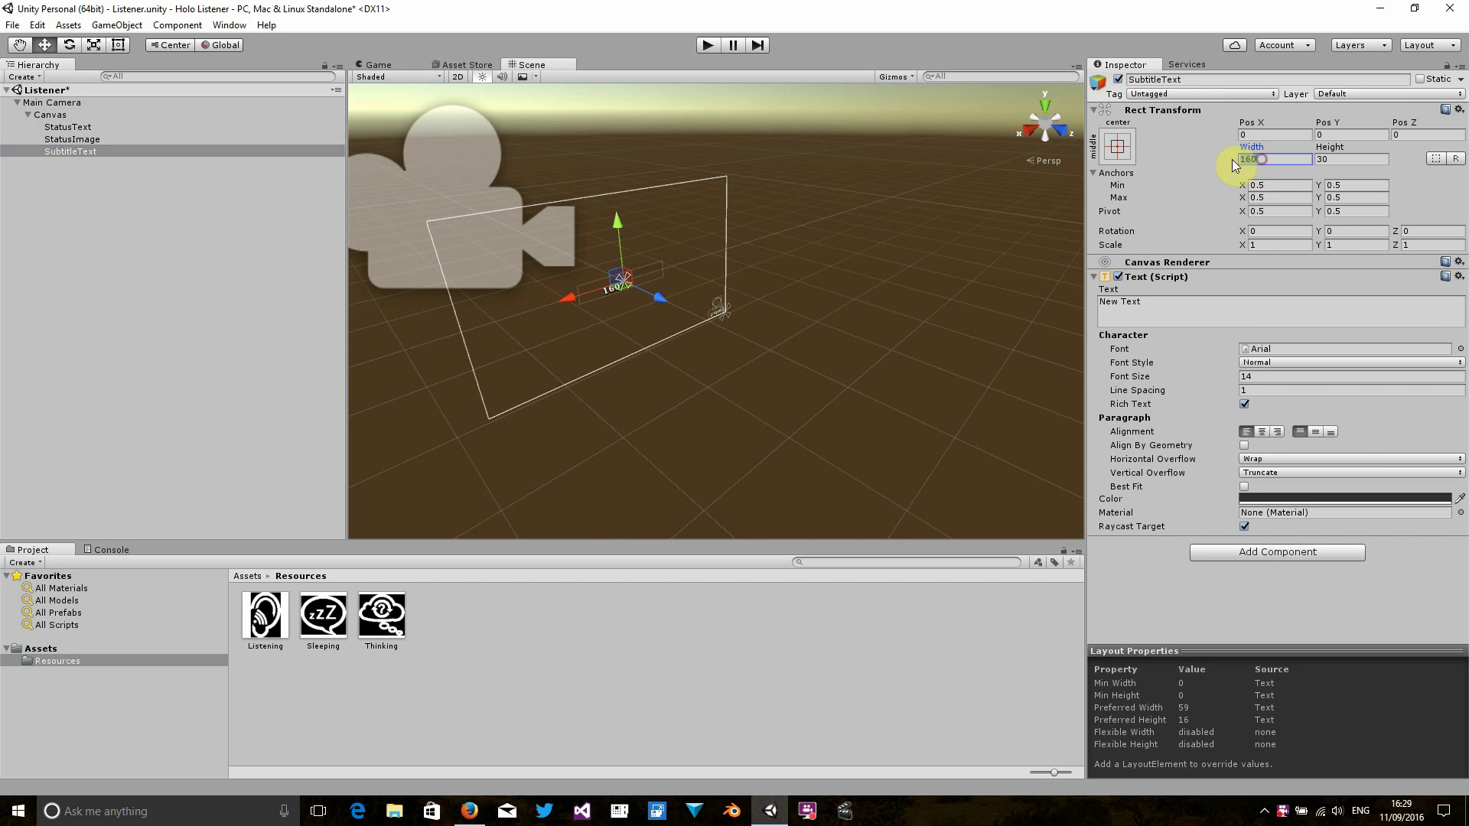
{"action": "type", "text": "420"}
{"action": "key", "text": "Tab"}
{"action": "type", "text": "40"}
{"action": "left_click", "coordinate": [1116, 149]}
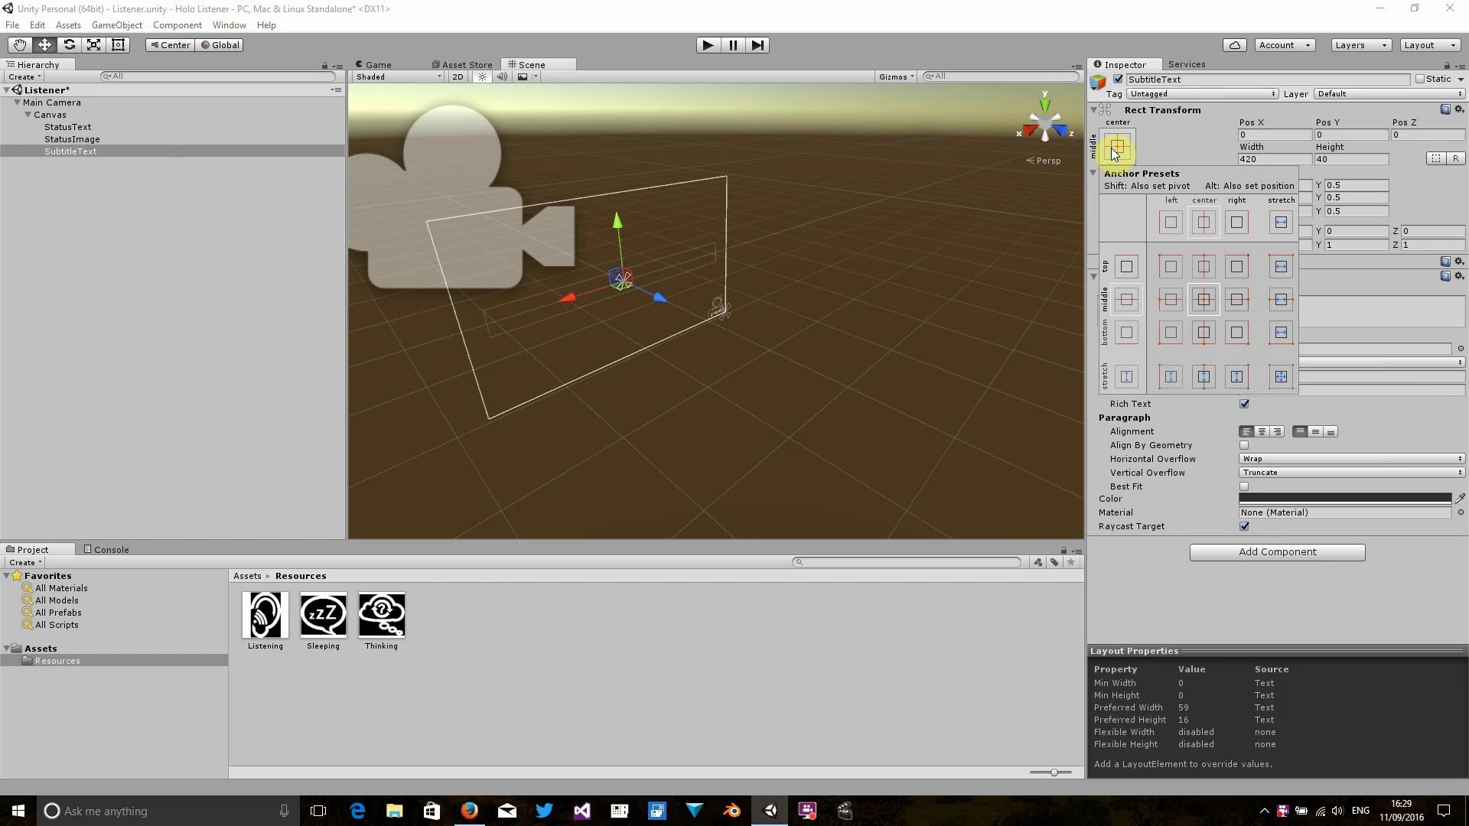
{"action": "key", "text": "alt"}
{"action": "left_click", "coordinate": [1242, 330], "text": "alt"}
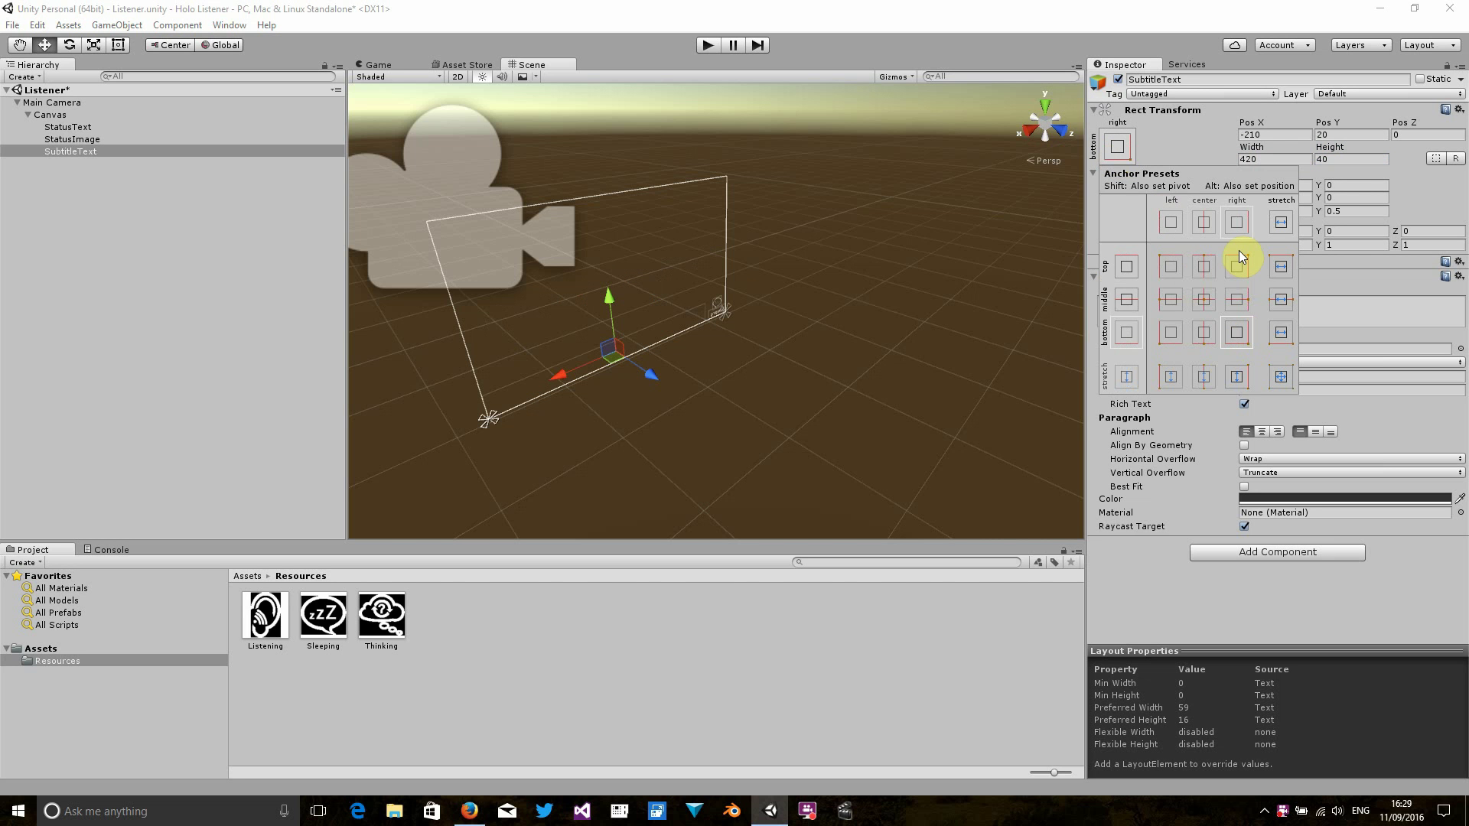
Step: Replace the placeholder with 'Sleeping' and set Horizontal Overflow to Overflow
{"action": "left_click", "coordinate": [1174, 127]}
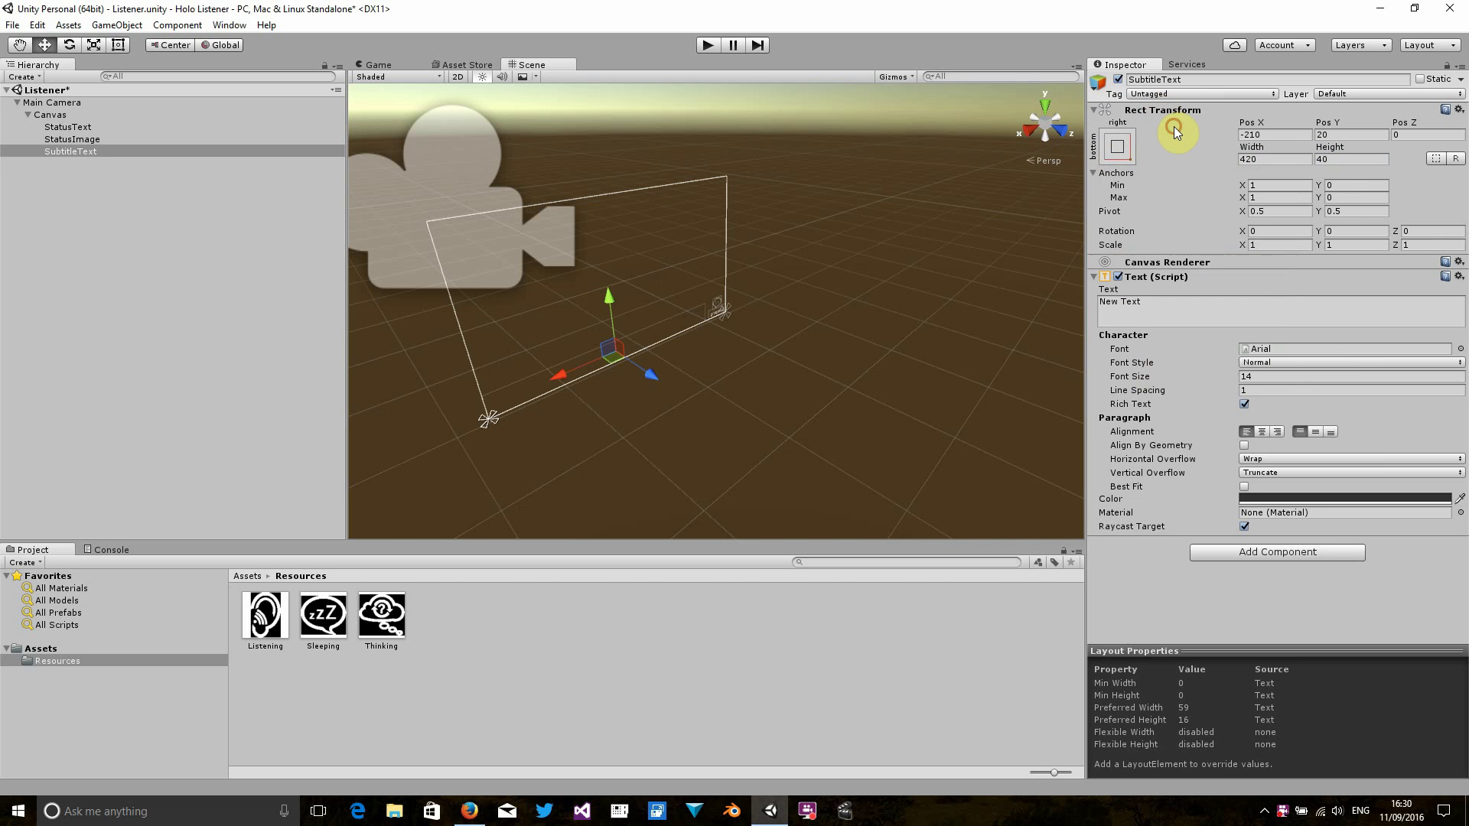
{"action": "left_click", "coordinate": [1228, 311]}
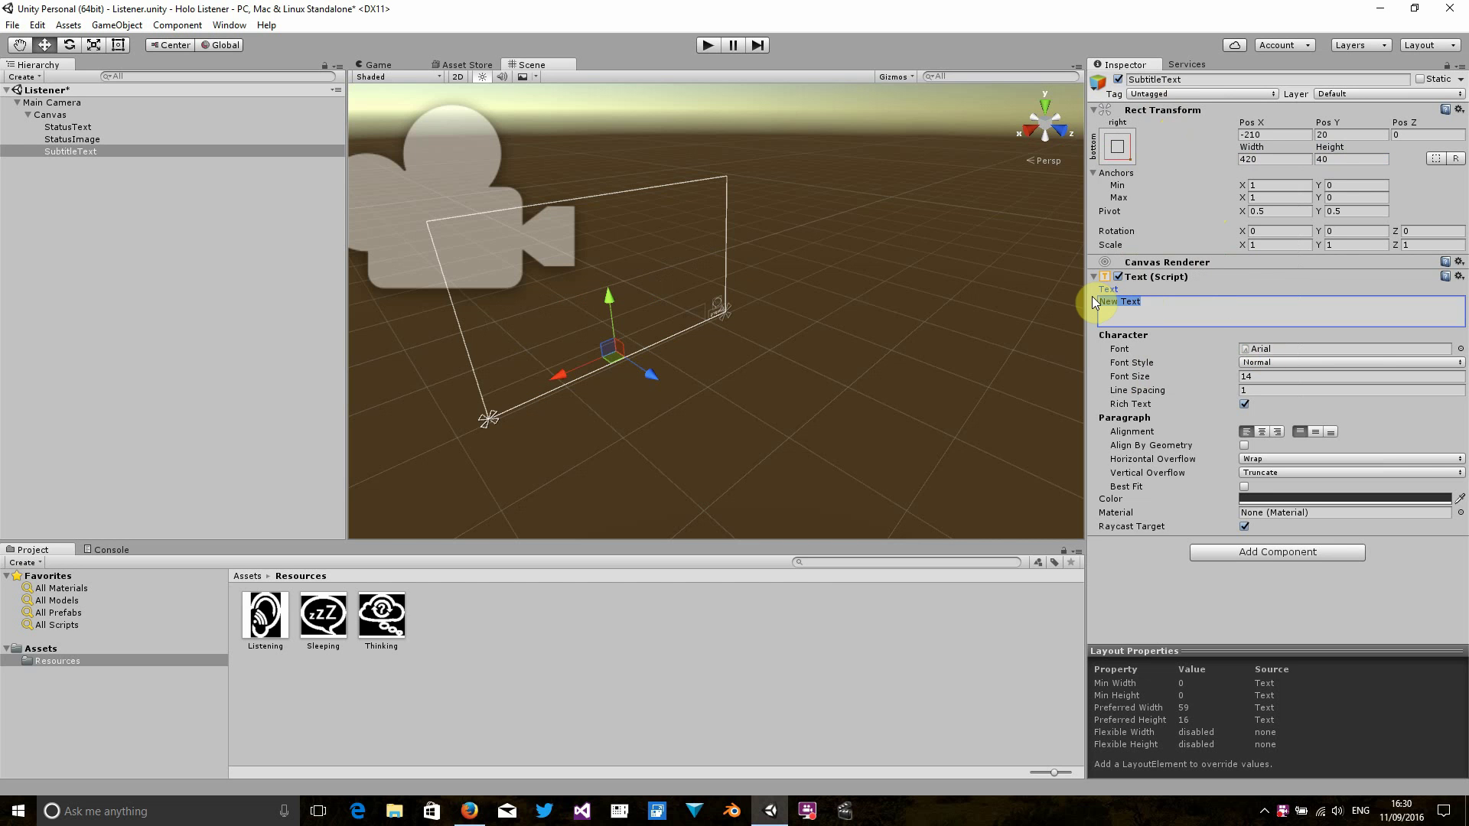
{"action": "type", "text": "Sleeping"}
{"action": "left_click", "coordinate": [1281, 460]}
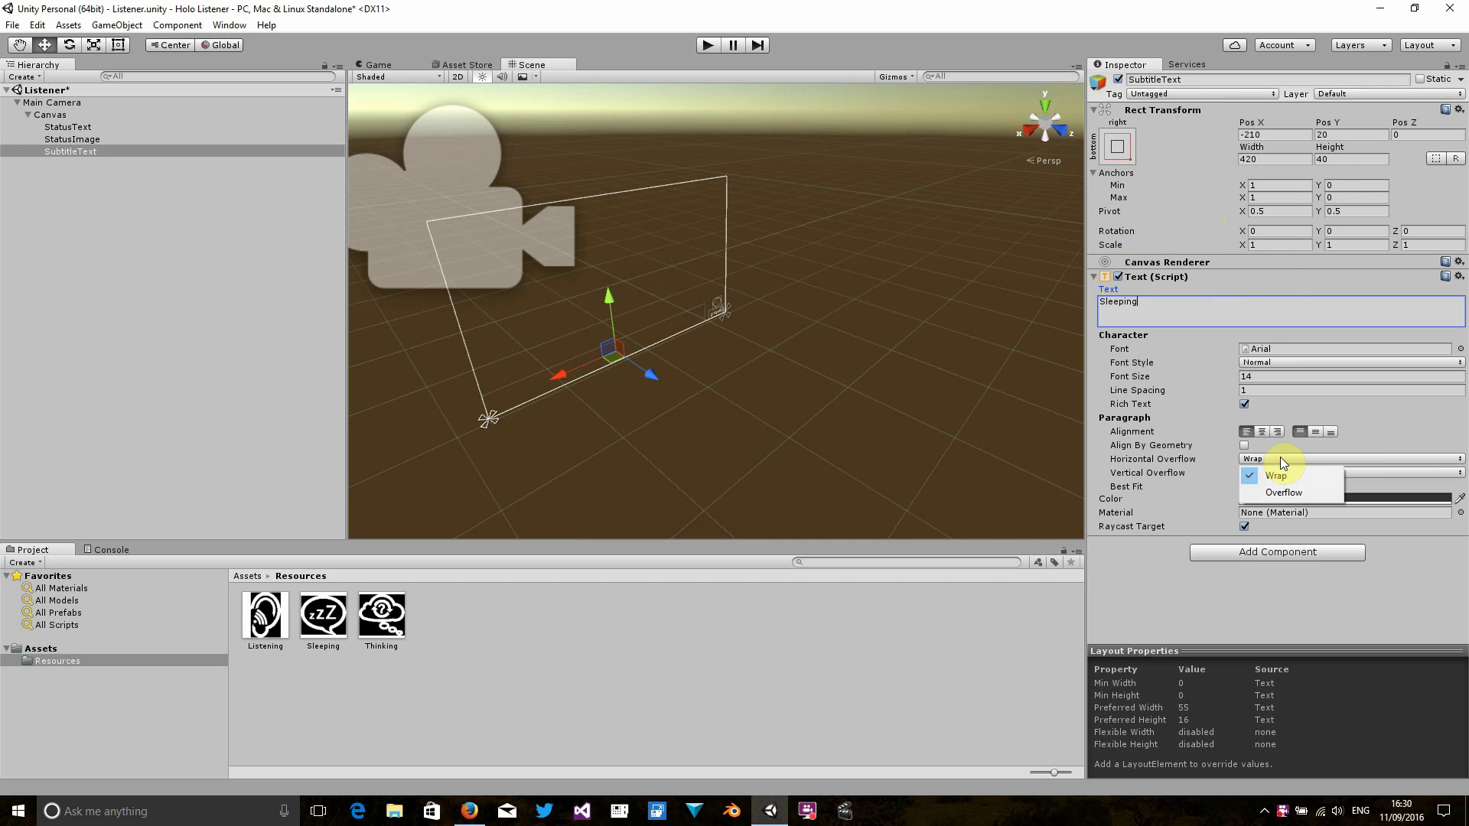
{"action": "left_click", "coordinate": [1284, 492]}
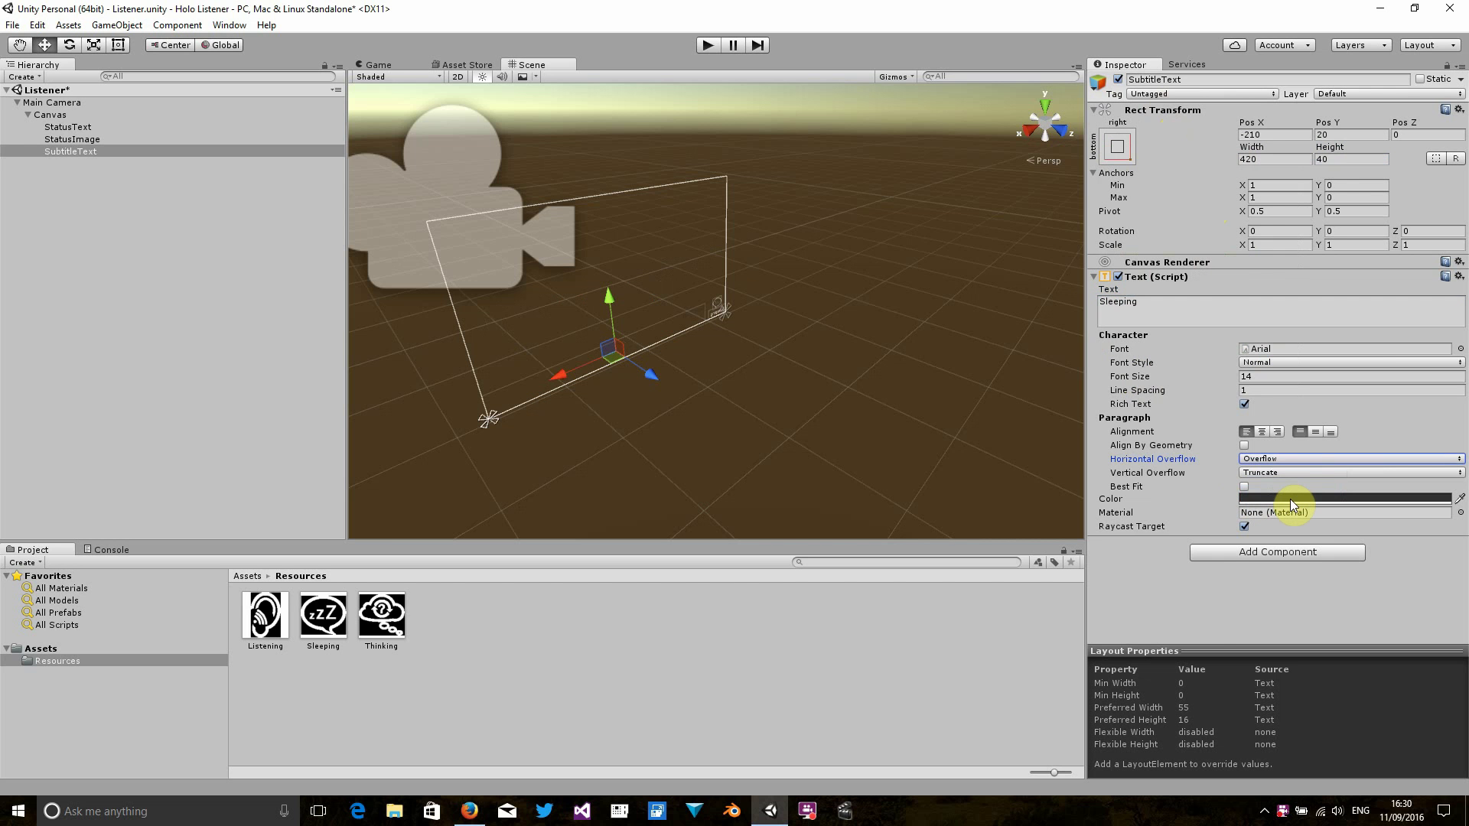
Step: Make the subtitle text white (255, 255, 255), left-aligned and vertically centred
{"action": "left_click", "coordinate": [1291, 499]}
{"action": "left_click", "coordinate": [1200, 531]}
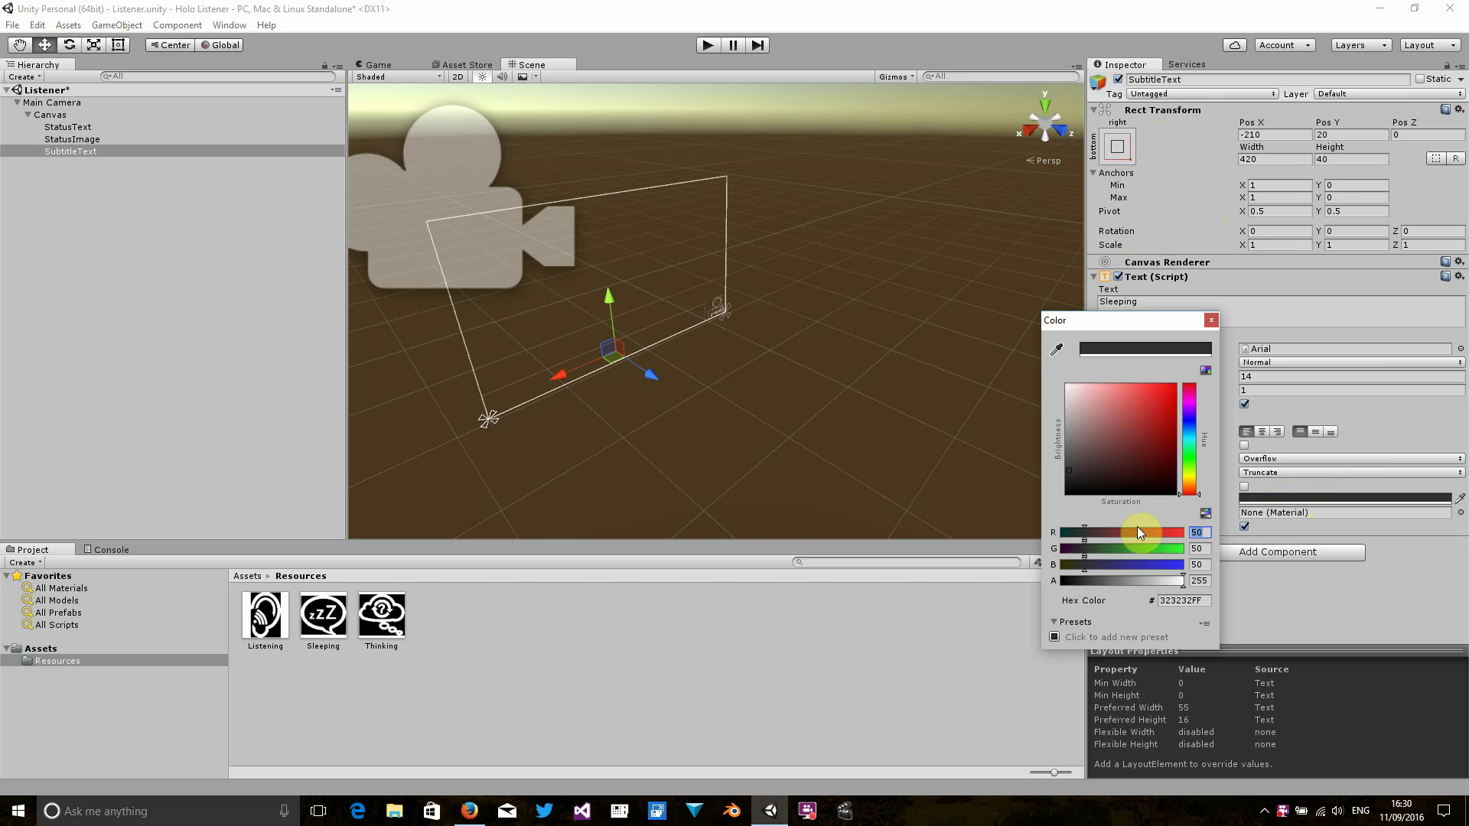
{"action": "type", "text": "255"}
{"action": "key", "text": "Tab"}
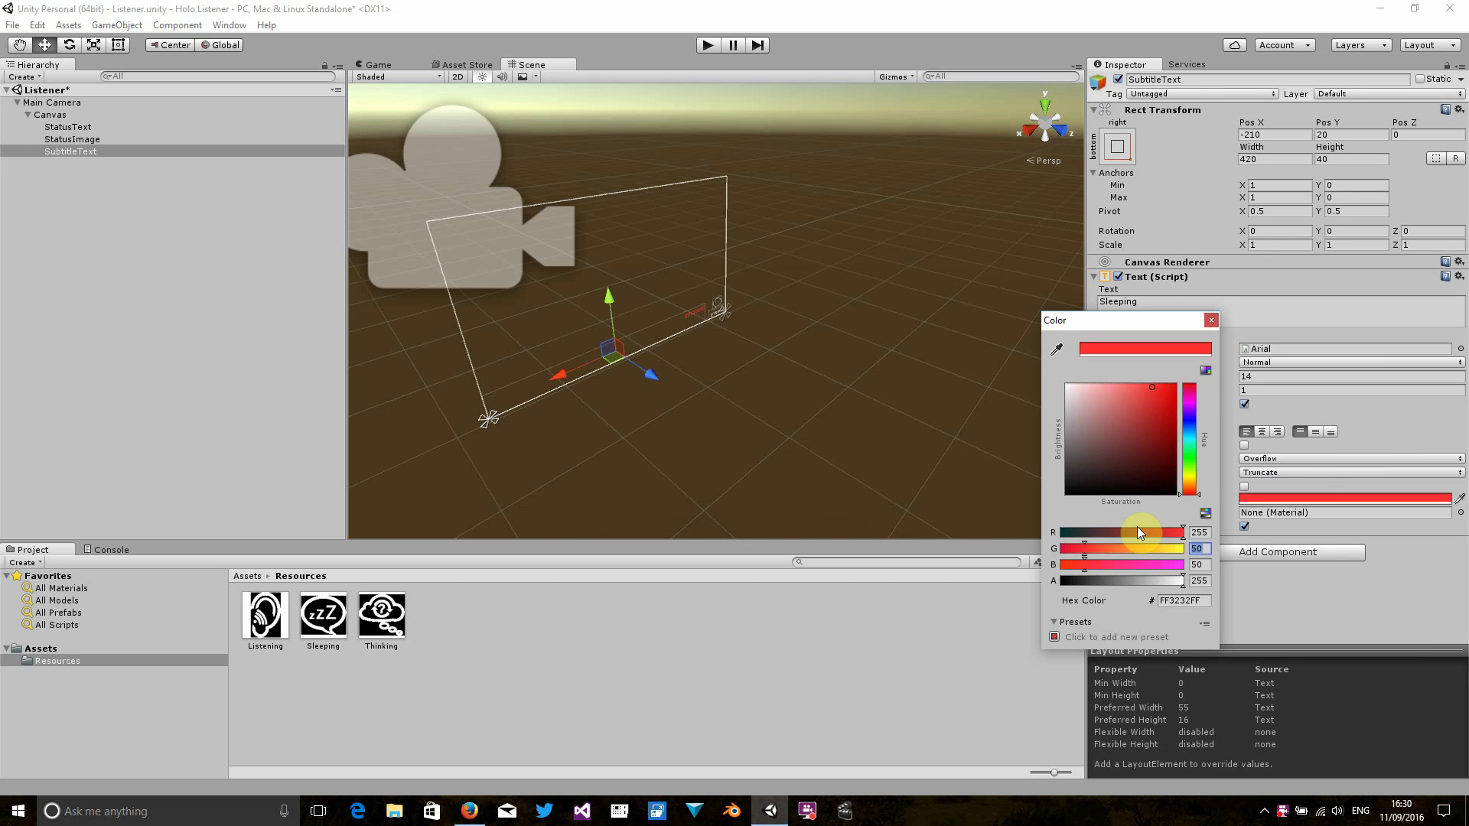
{"action": "type", "text": "255"}
{"action": "key", "text": "Tab"}
{"action": "type", "text": "255"}
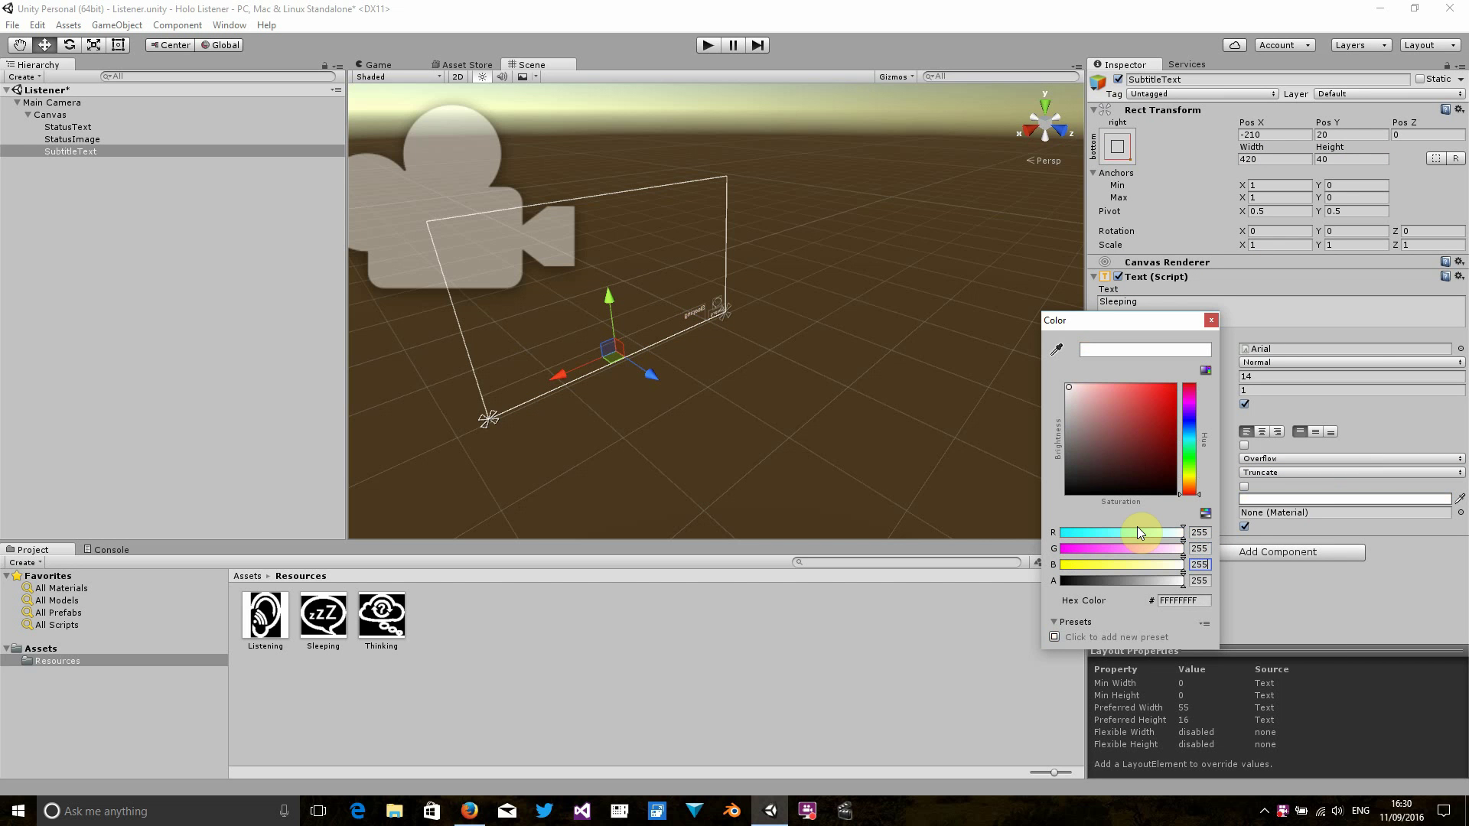
{"action": "left_click", "coordinate": [1311, 433]}
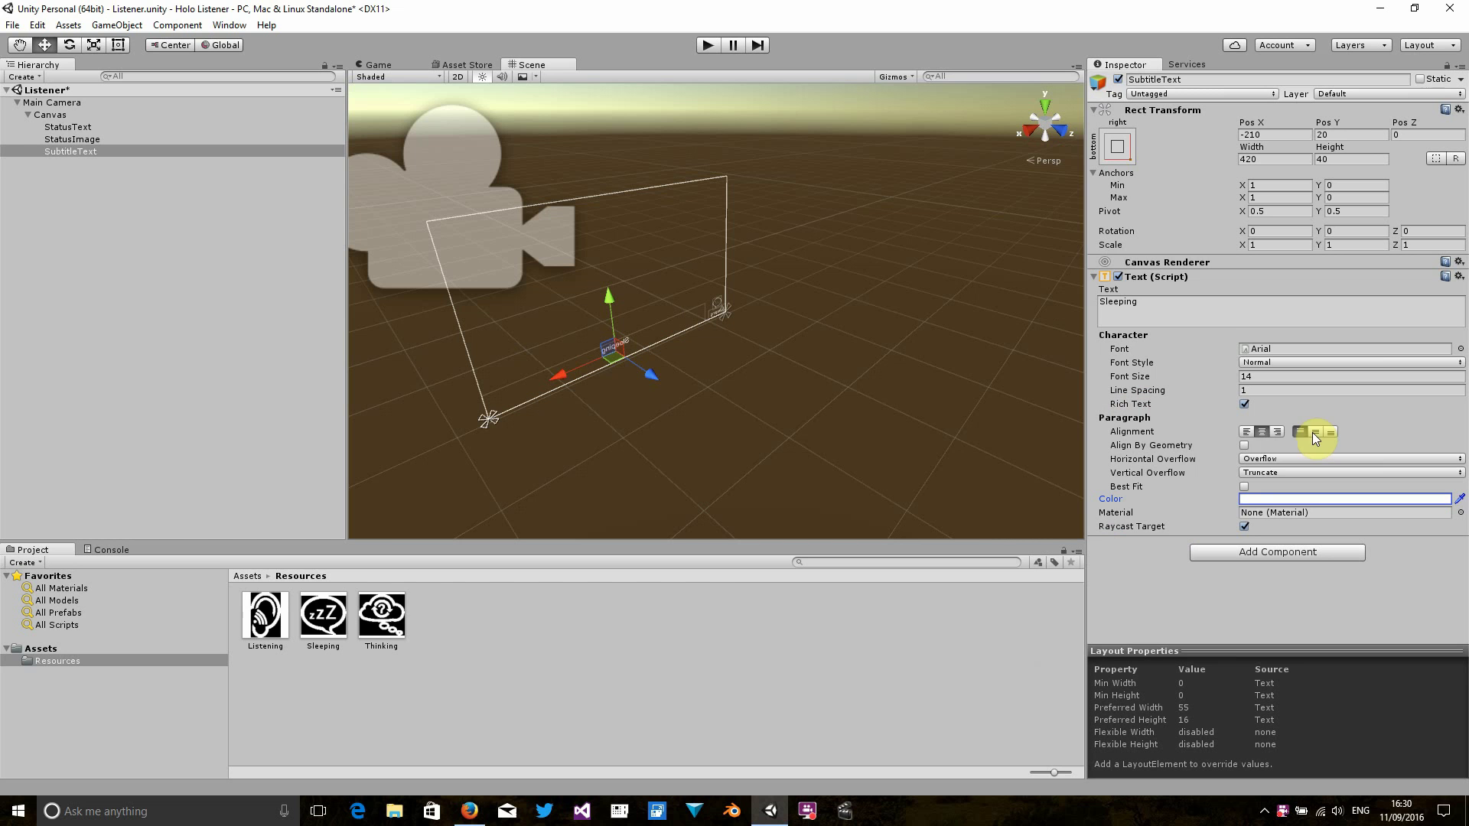
{"action": "left_click", "coordinate": [1249, 433]}
{"action": "left_click", "coordinate": [1314, 433]}
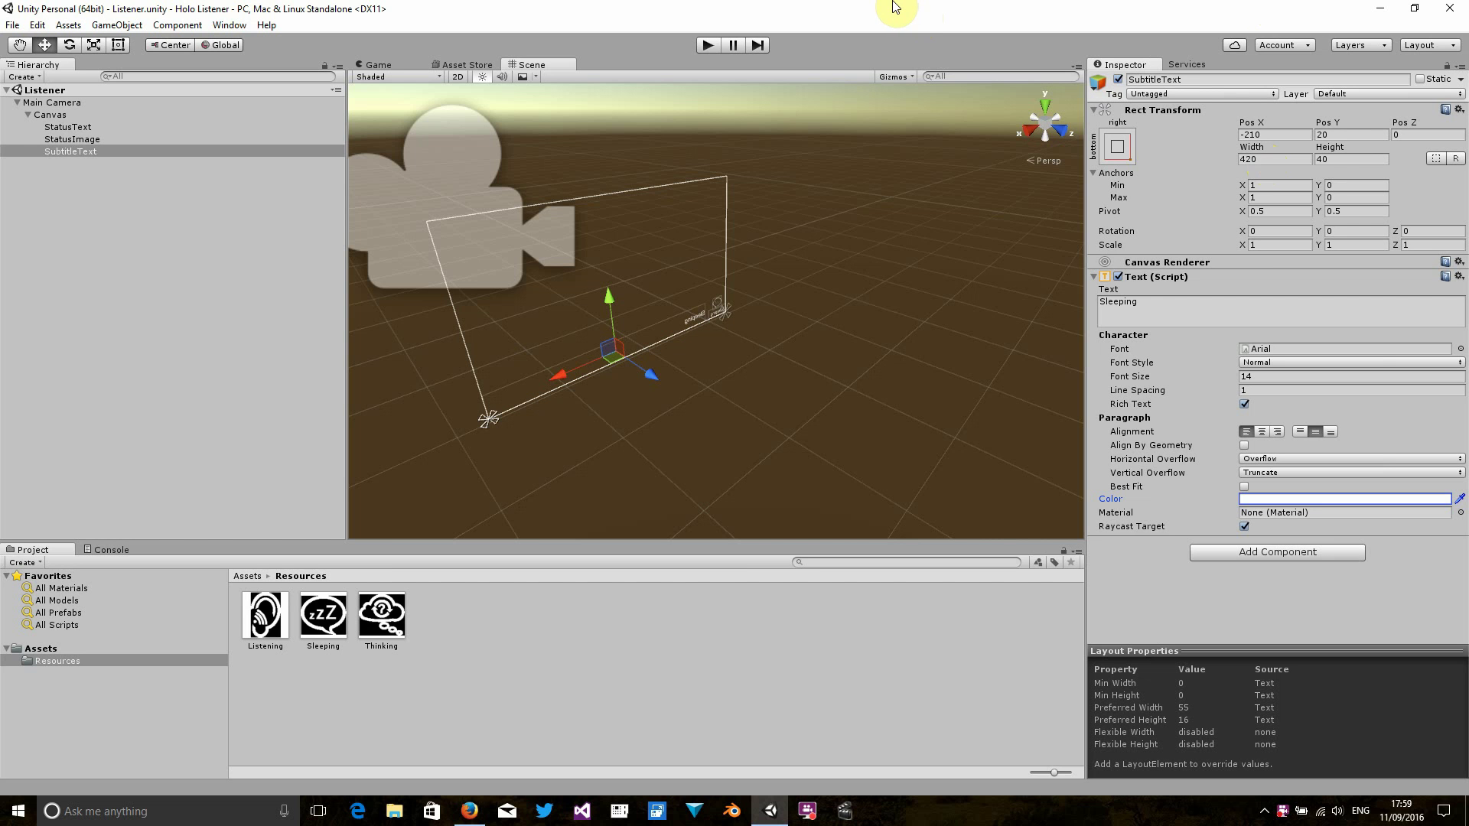
Step: In Build Settings, add the open Listener scene and switch the platform to Windows Store
{"action": "left_click", "coordinate": [12, 25]}
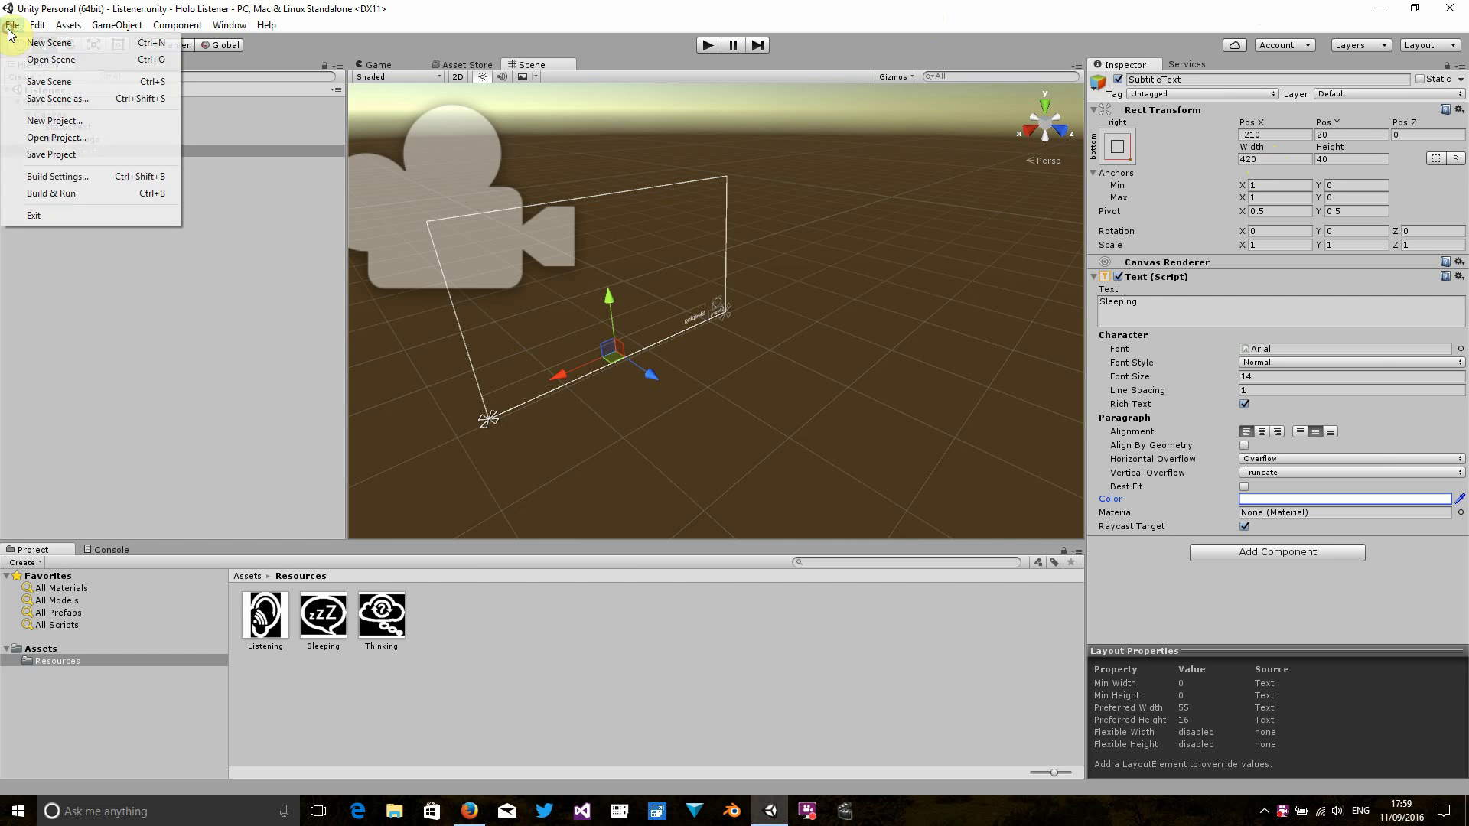
{"action": "left_click", "coordinate": [49, 180]}
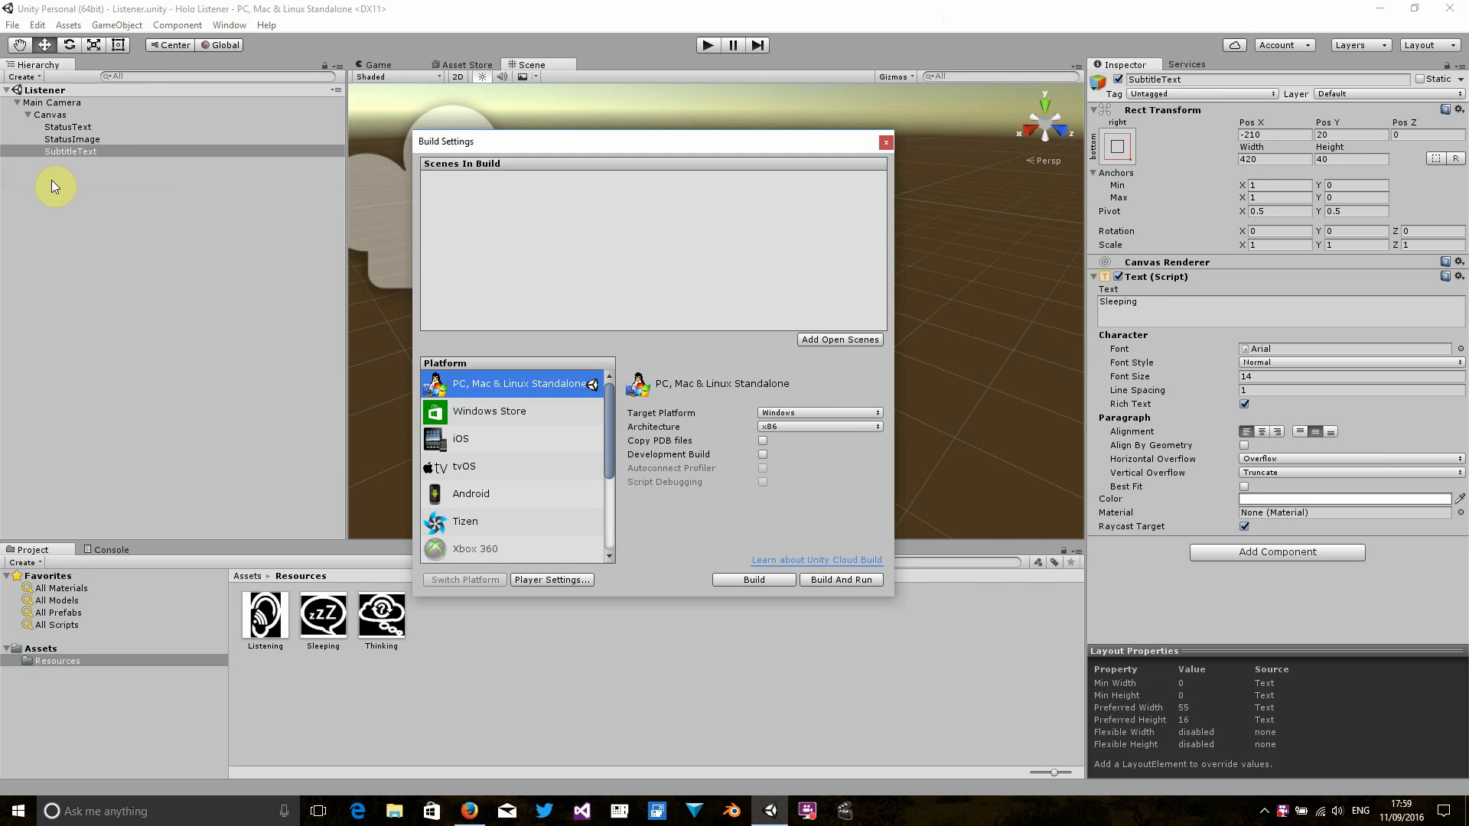
{"action": "left_click", "coordinate": [823, 339]}
{"action": "left_click", "coordinate": [475, 410]}
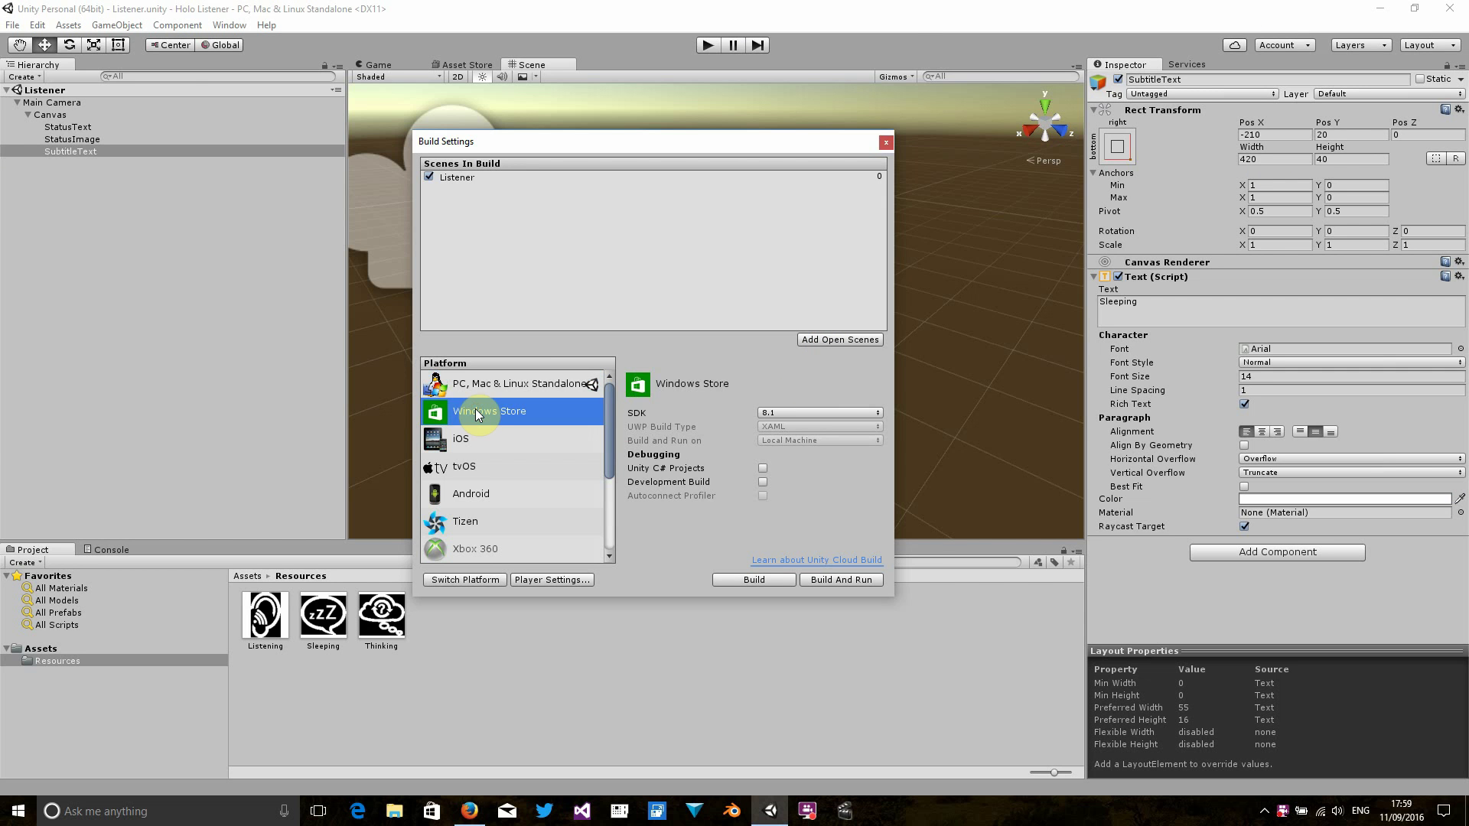
{"action": "left_click", "coordinate": [464, 579]}
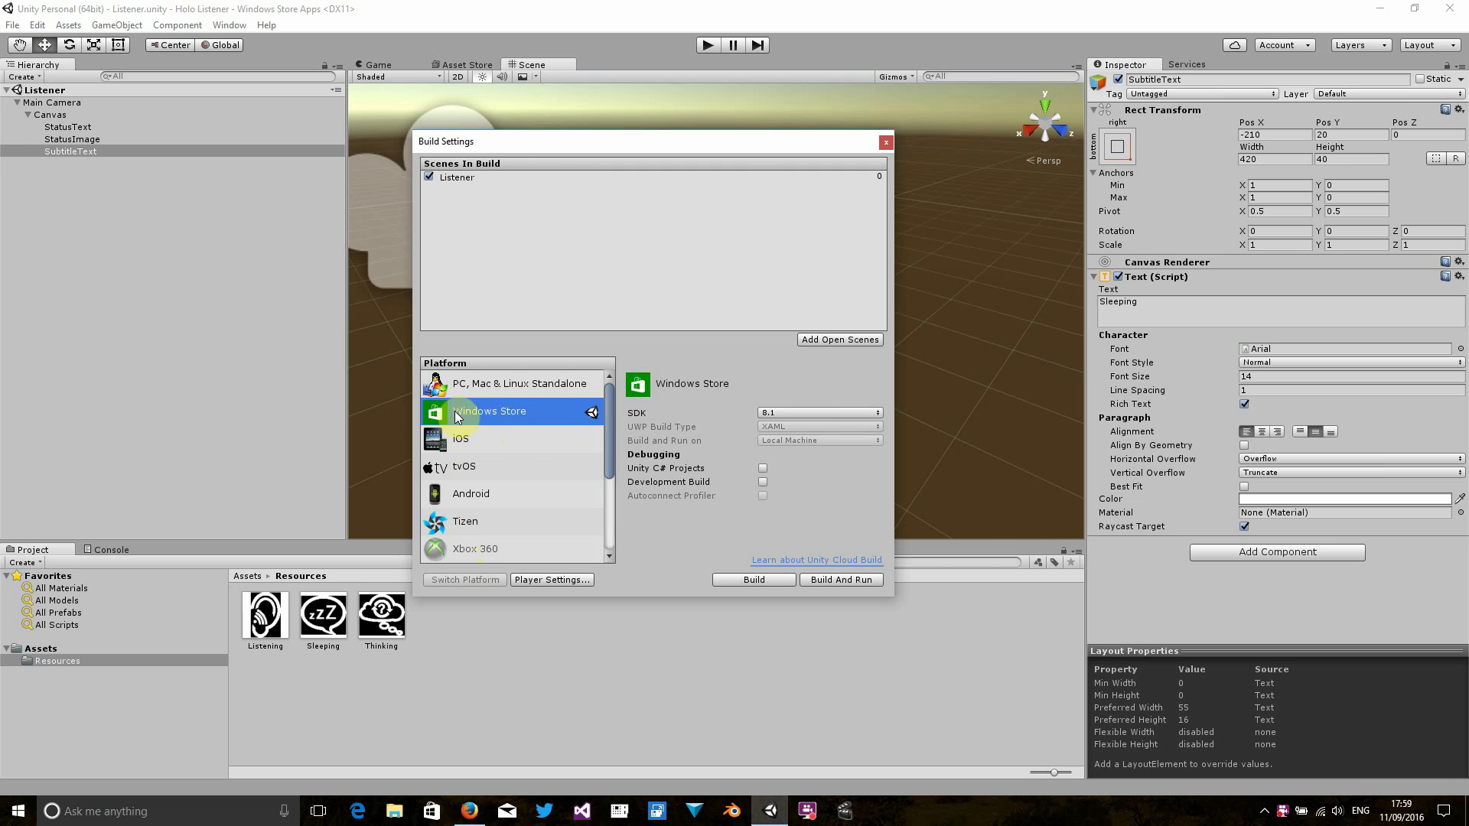
Step: Set SDK to Universal 10, UWP Build Type to D3D, and enable Unity C# Projects
{"action": "left_click", "coordinate": [775, 415]}
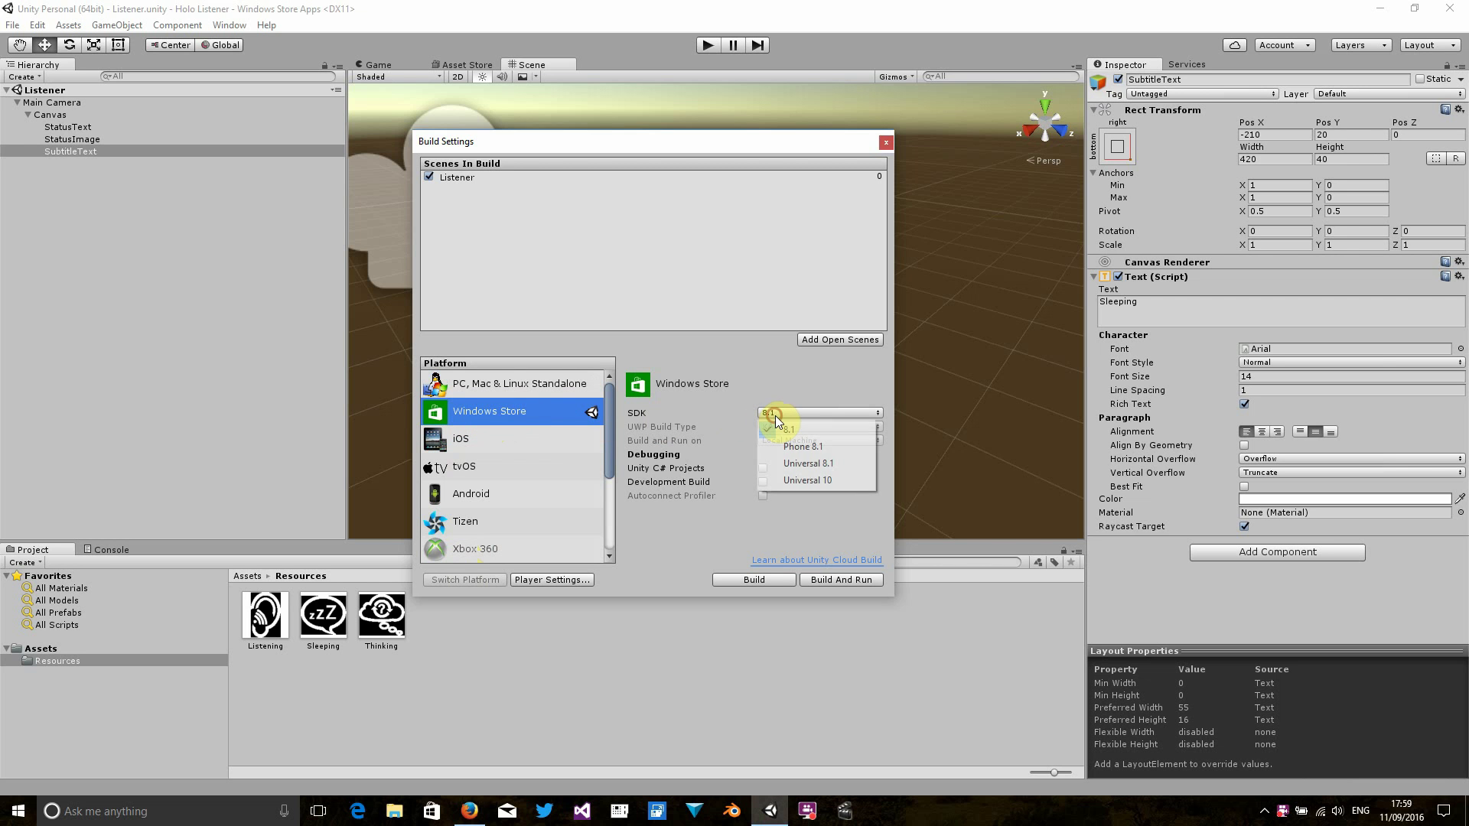
{"action": "left_click", "coordinate": [771, 474]}
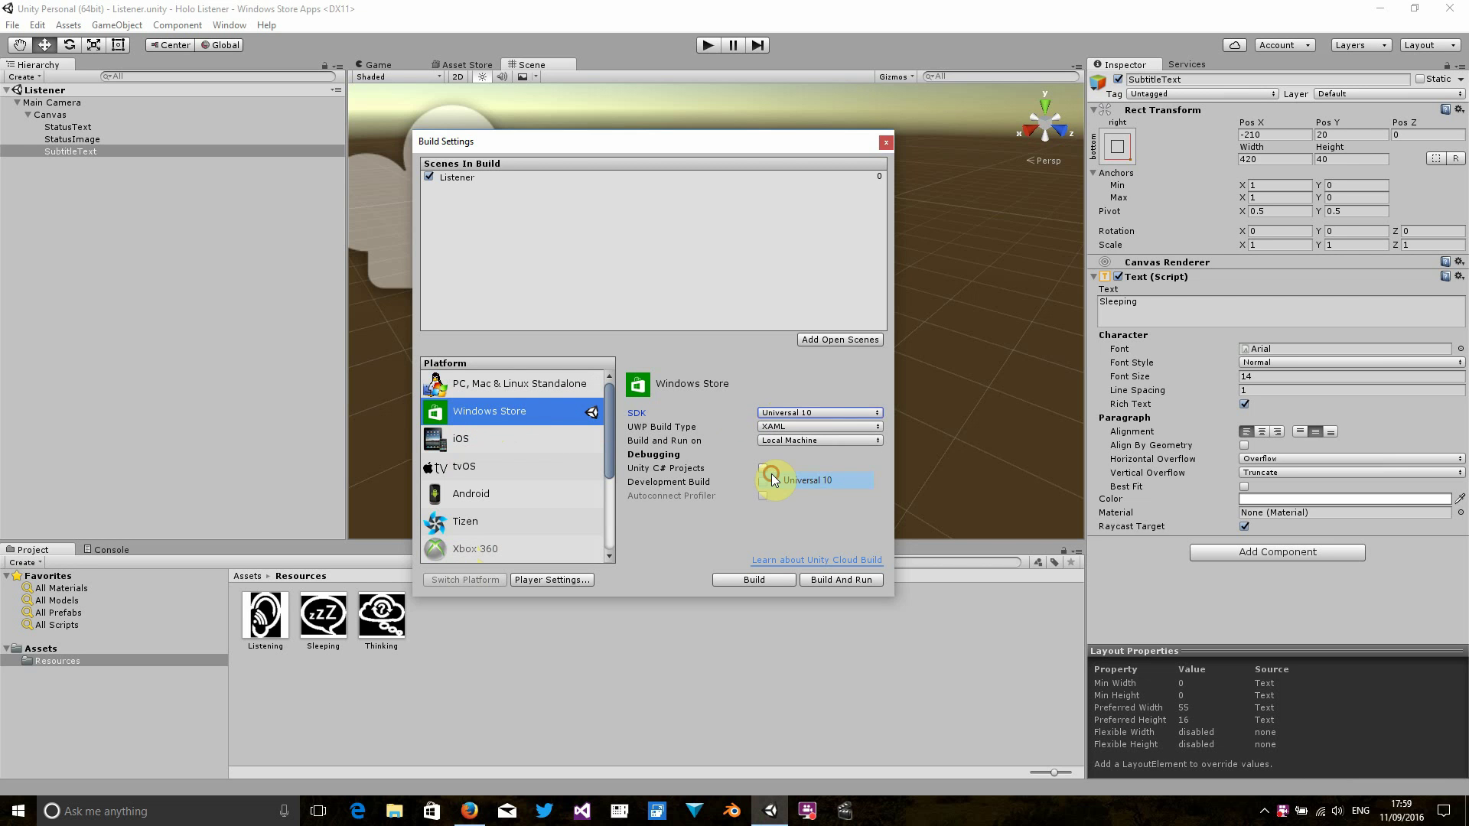
{"action": "left_click", "coordinate": [778, 426]}
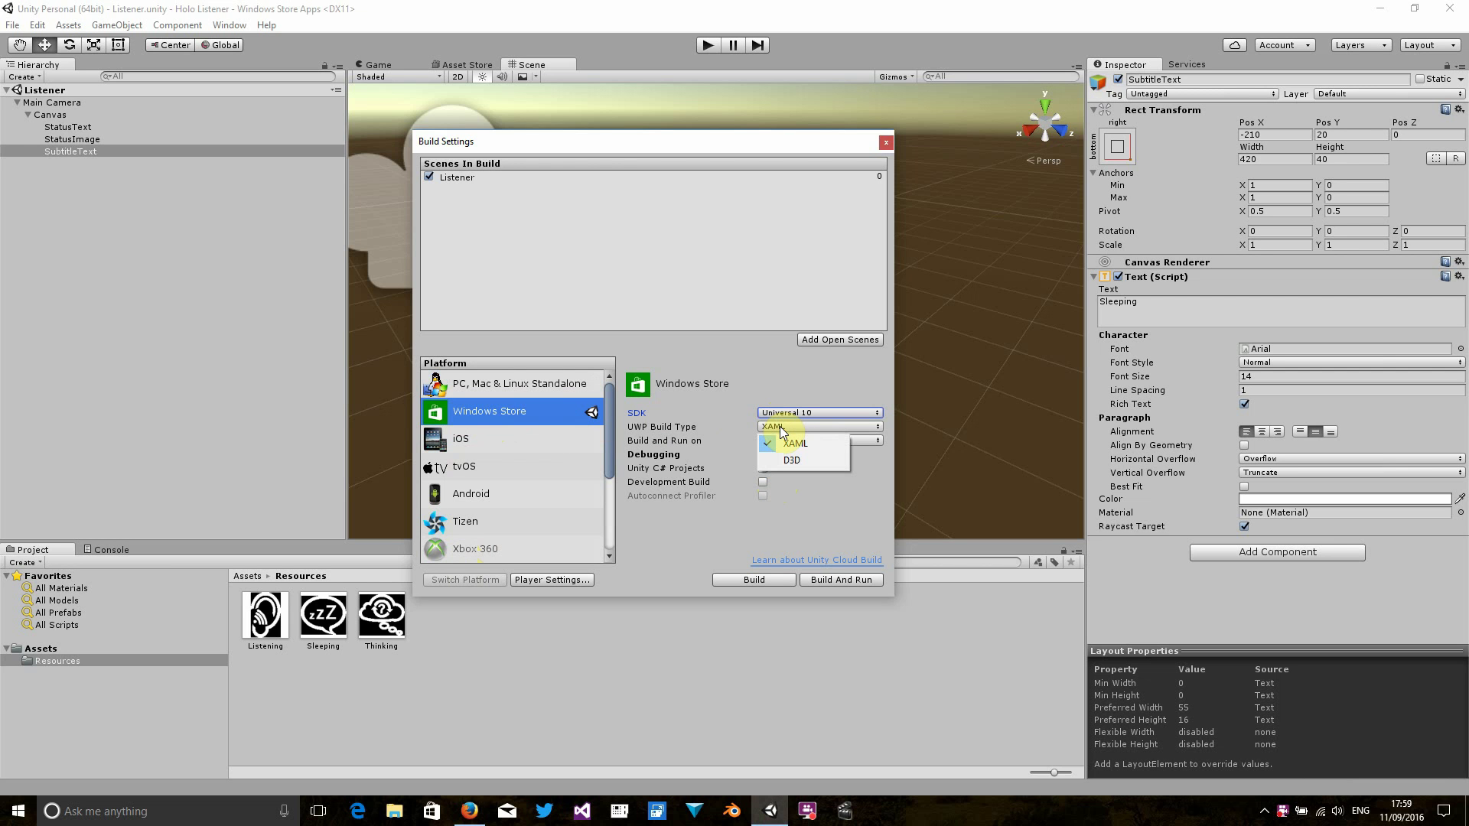
{"action": "left_click", "coordinate": [778, 456]}
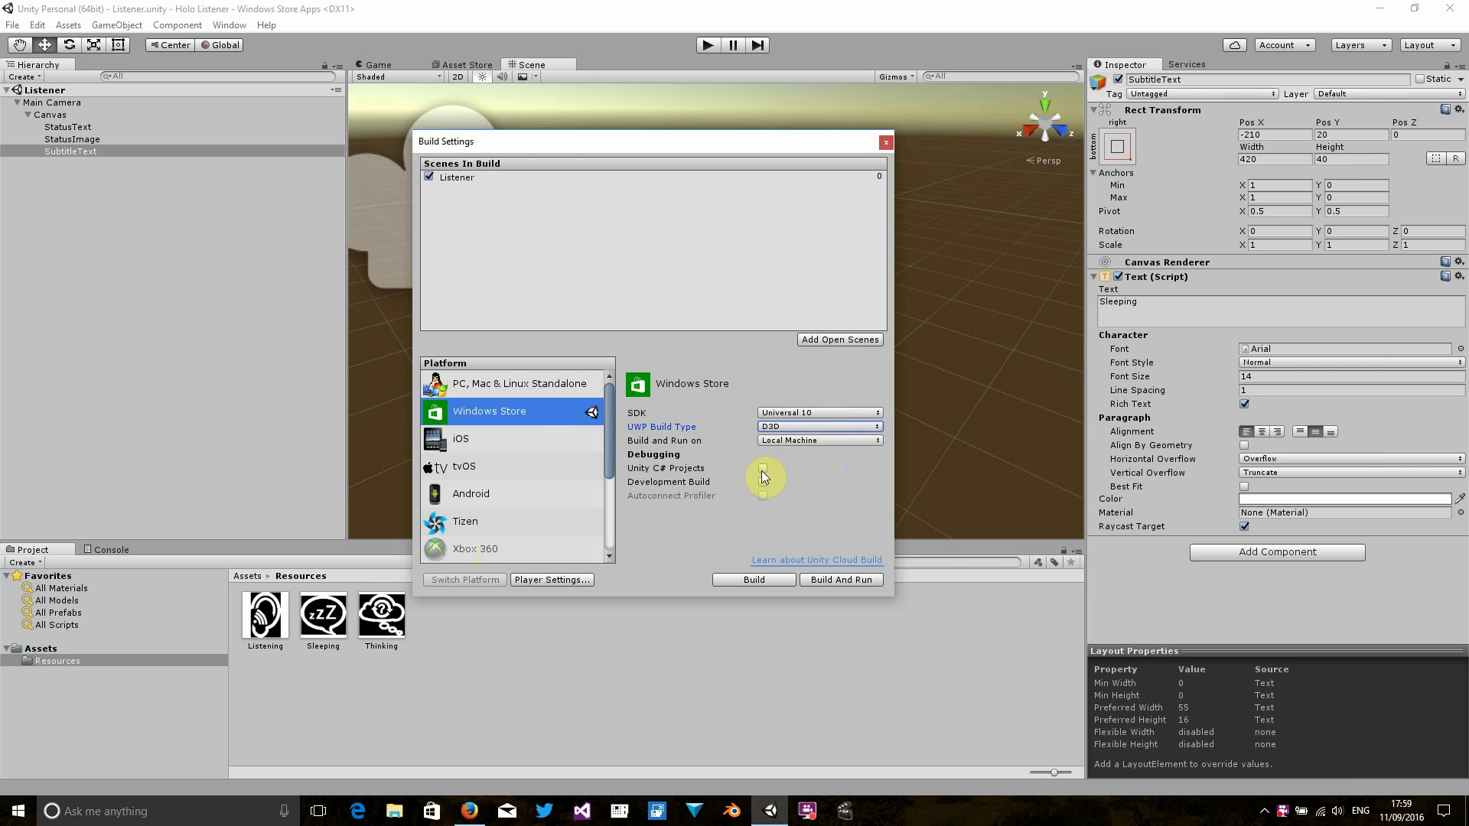
{"action": "left_click", "coordinate": [762, 470]}
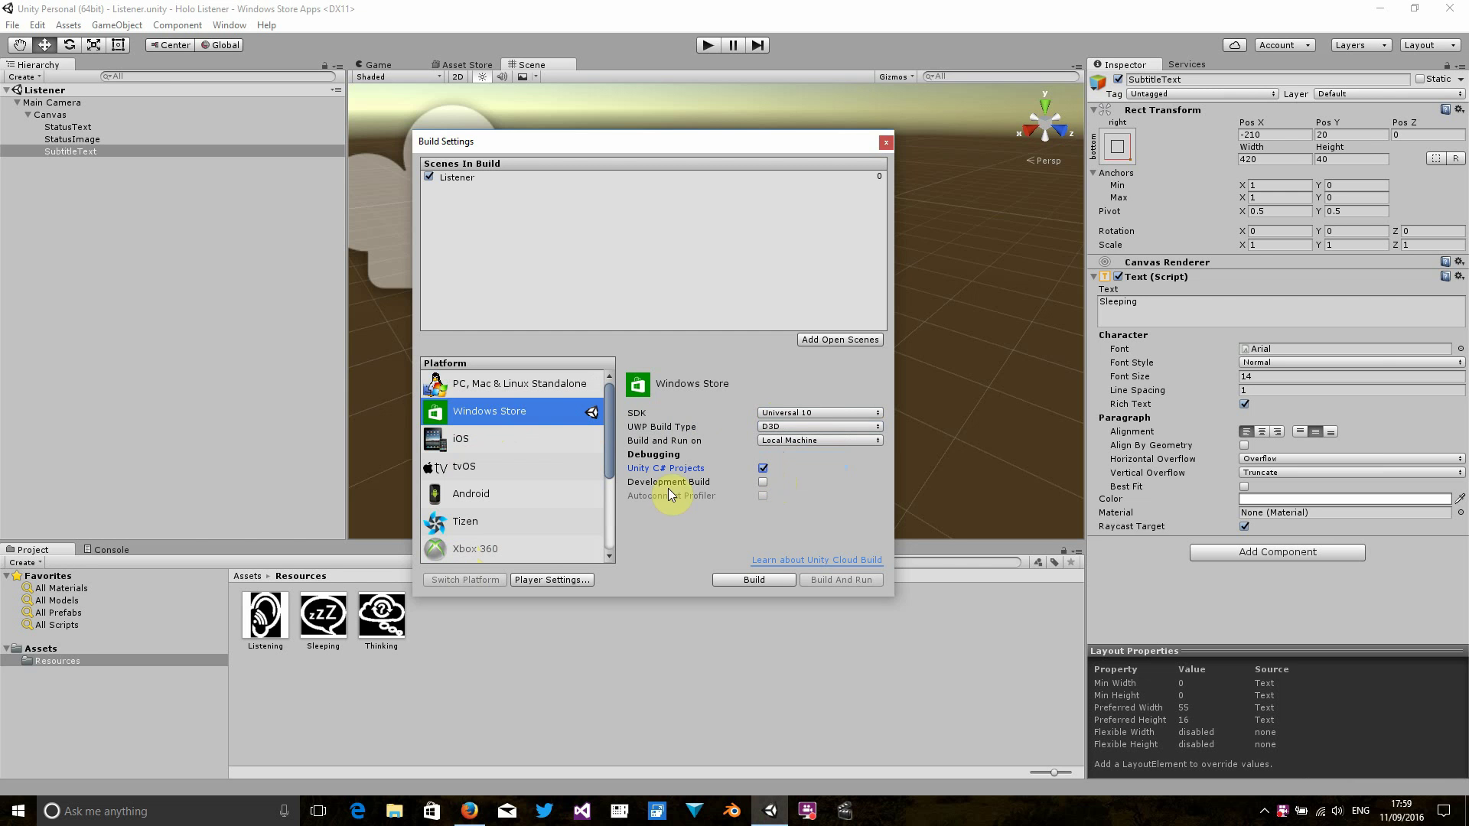
Step: Tick Virtual Reality Supported under Other Settings in the Windows Store Player Settings
{"action": "left_click", "coordinate": [579, 580]}
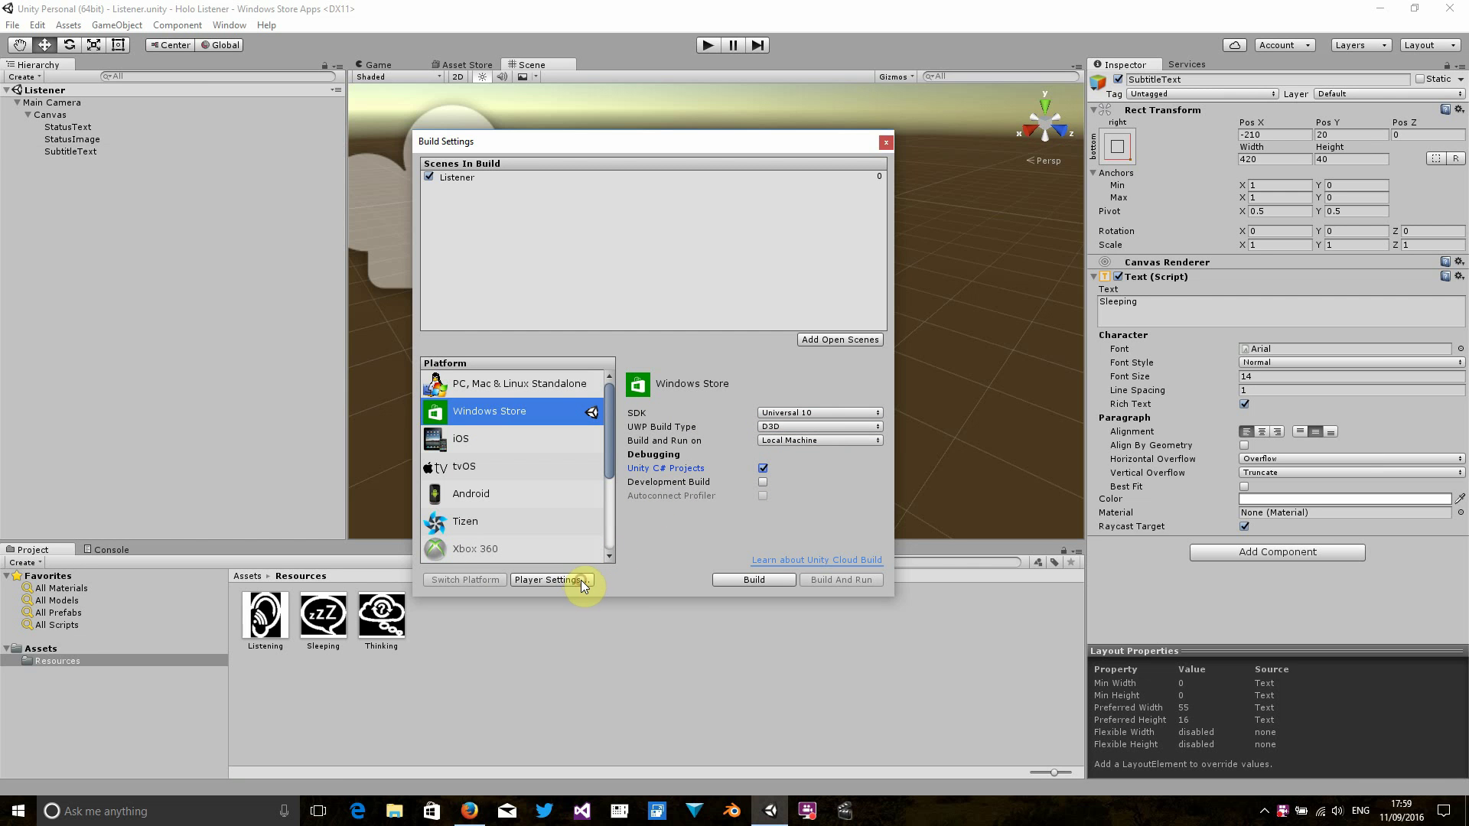
{"action": "left_click", "coordinate": [1134, 378]}
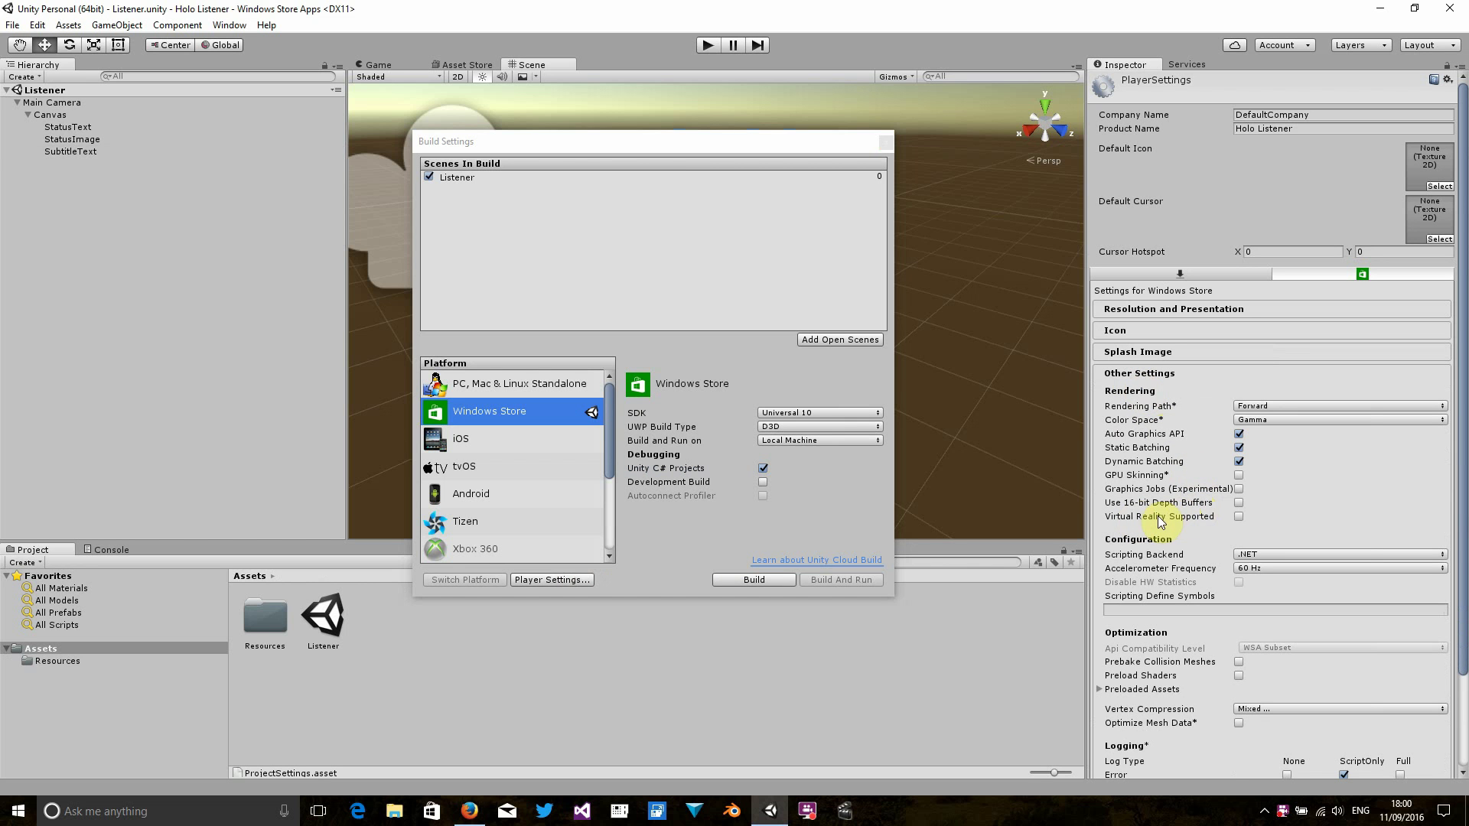
{"action": "left_click", "coordinate": [1239, 516]}
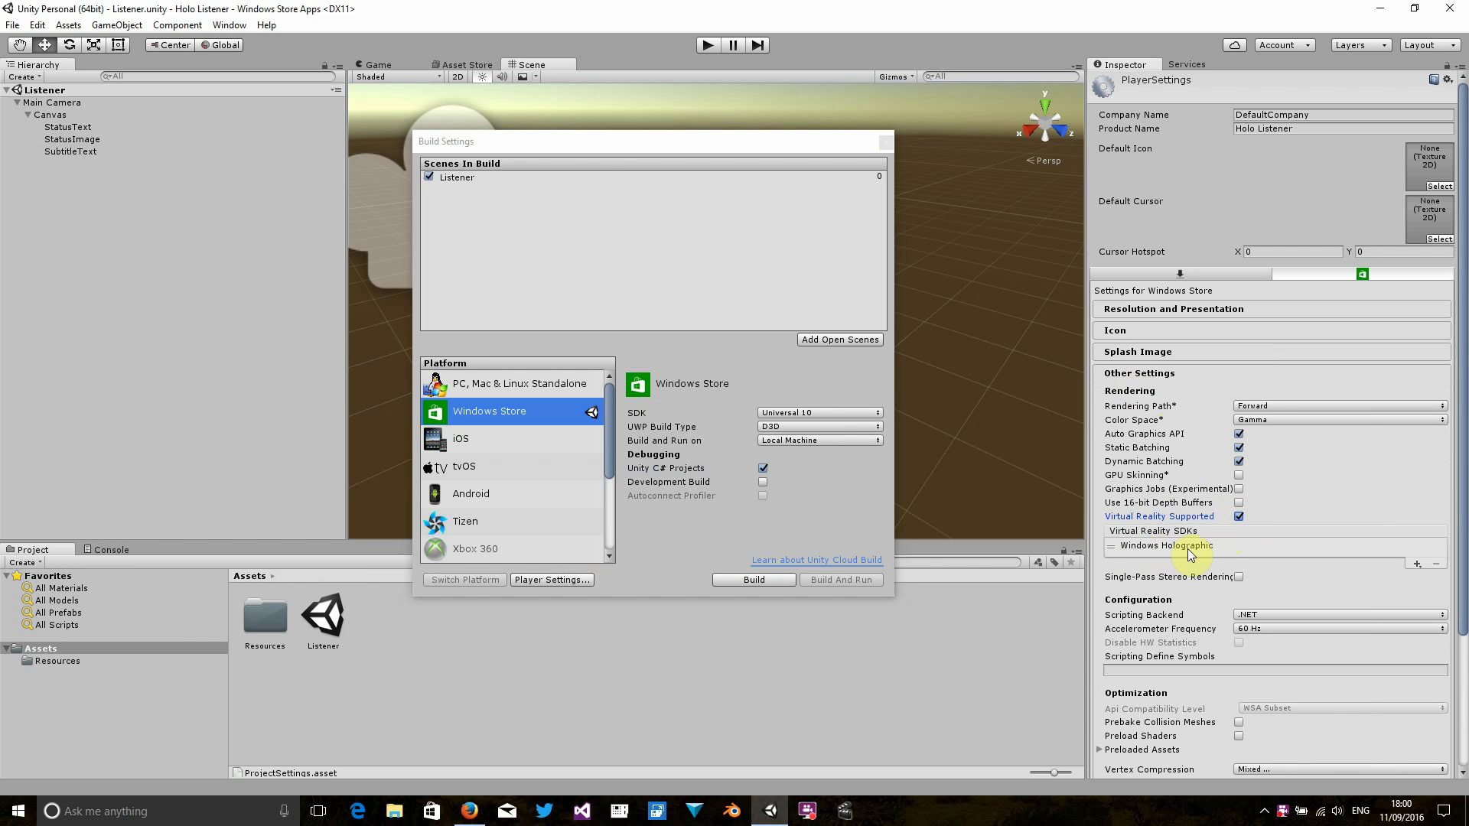
{"action": "left_click", "coordinate": [758, 580]}
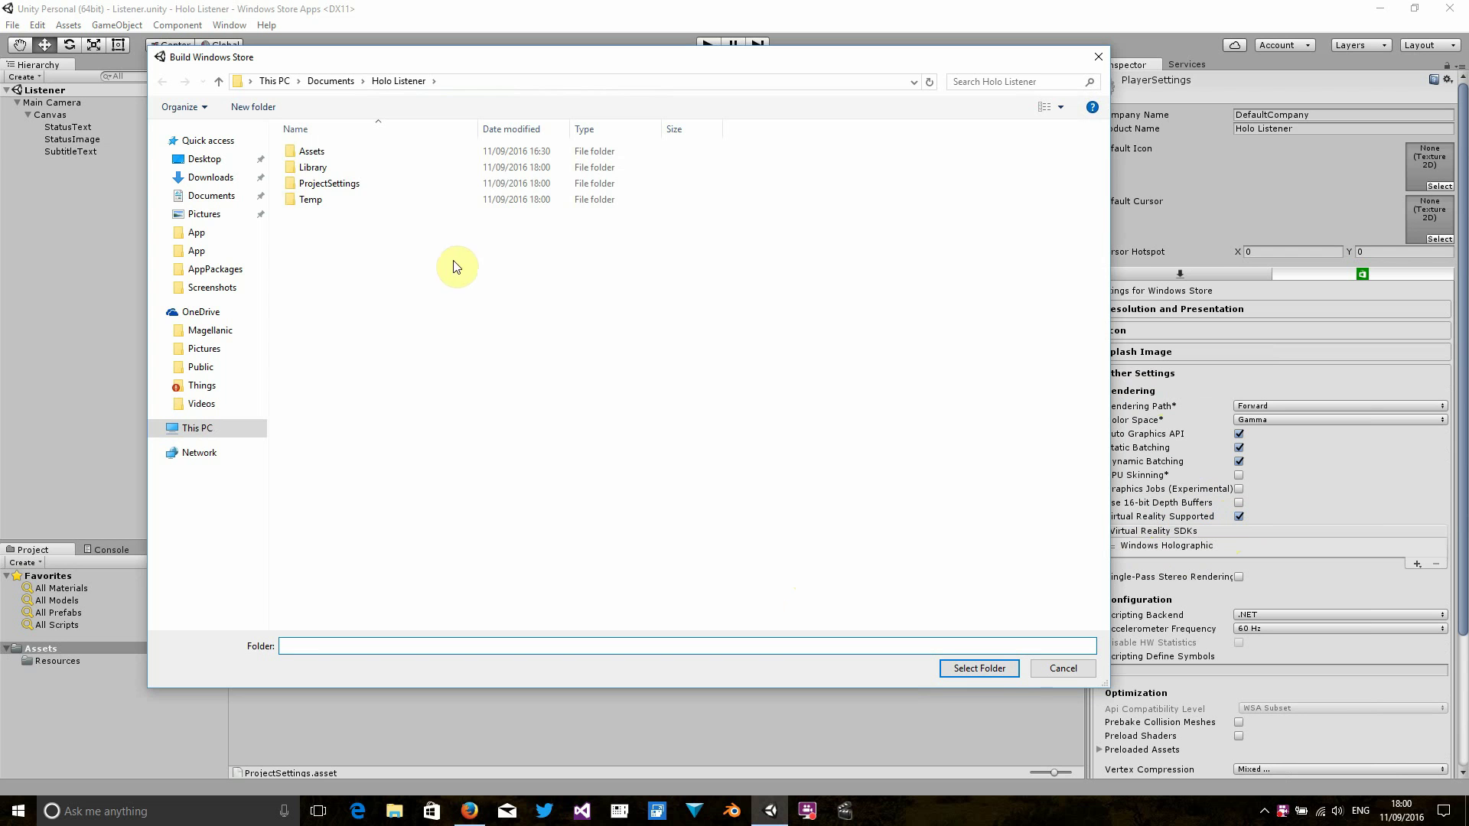
Step: Create a new folder named App and build the Windows Store project into it
{"action": "left_click", "coordinate": [267, 108]}
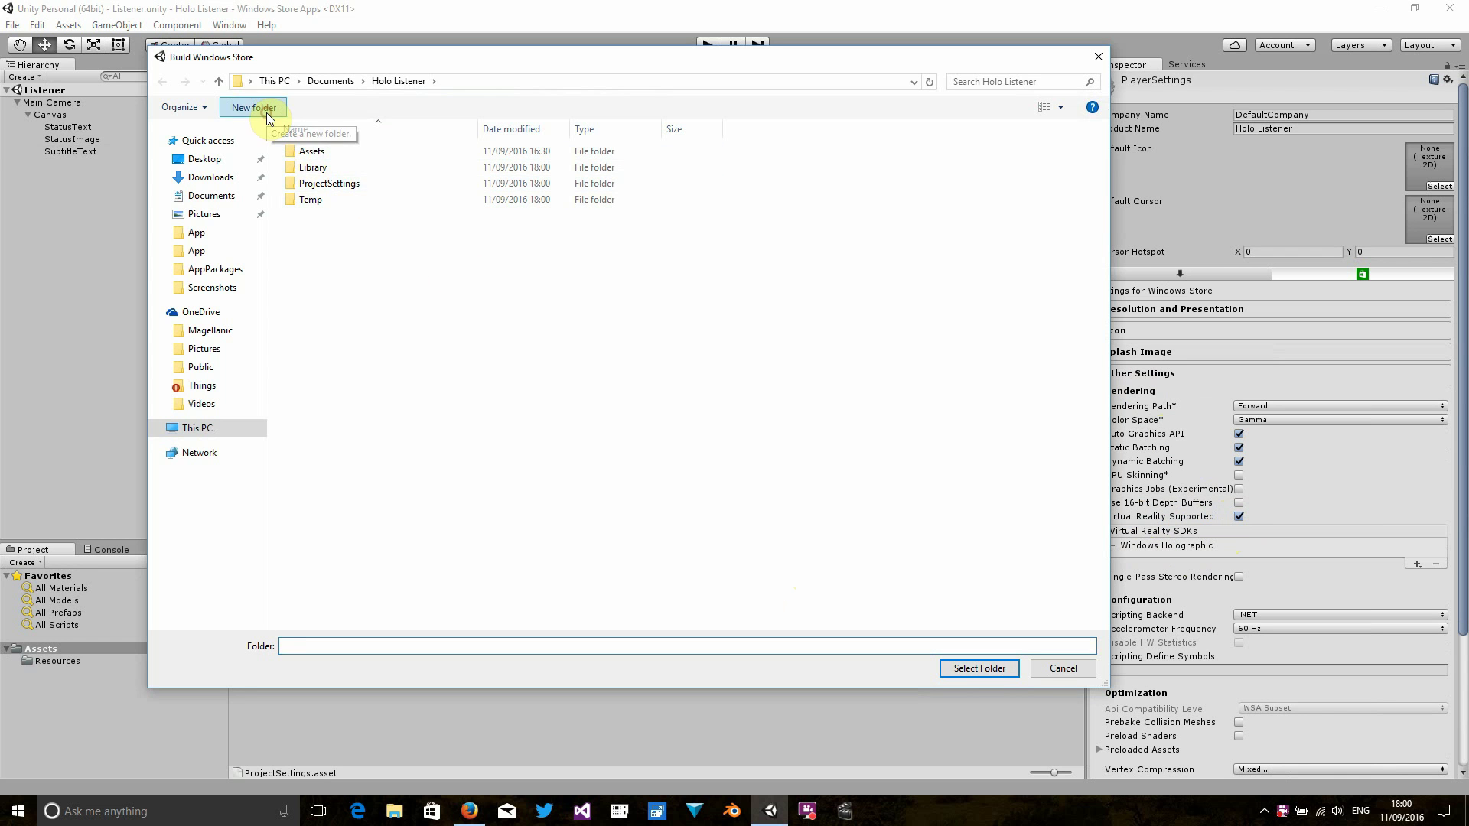
{"action": "type", "text": "Ap"}
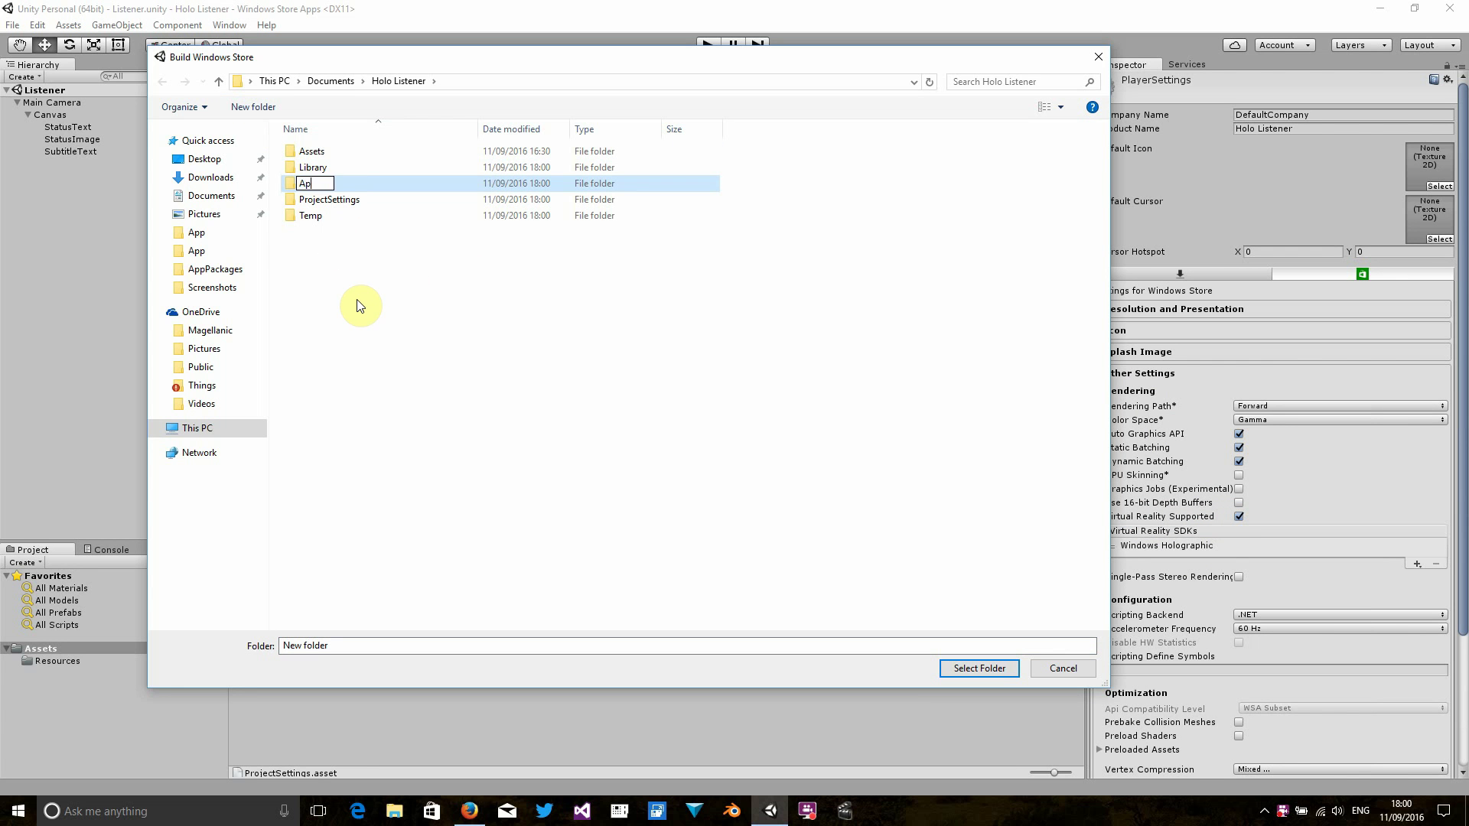
{"action": "type", "text": "p"}
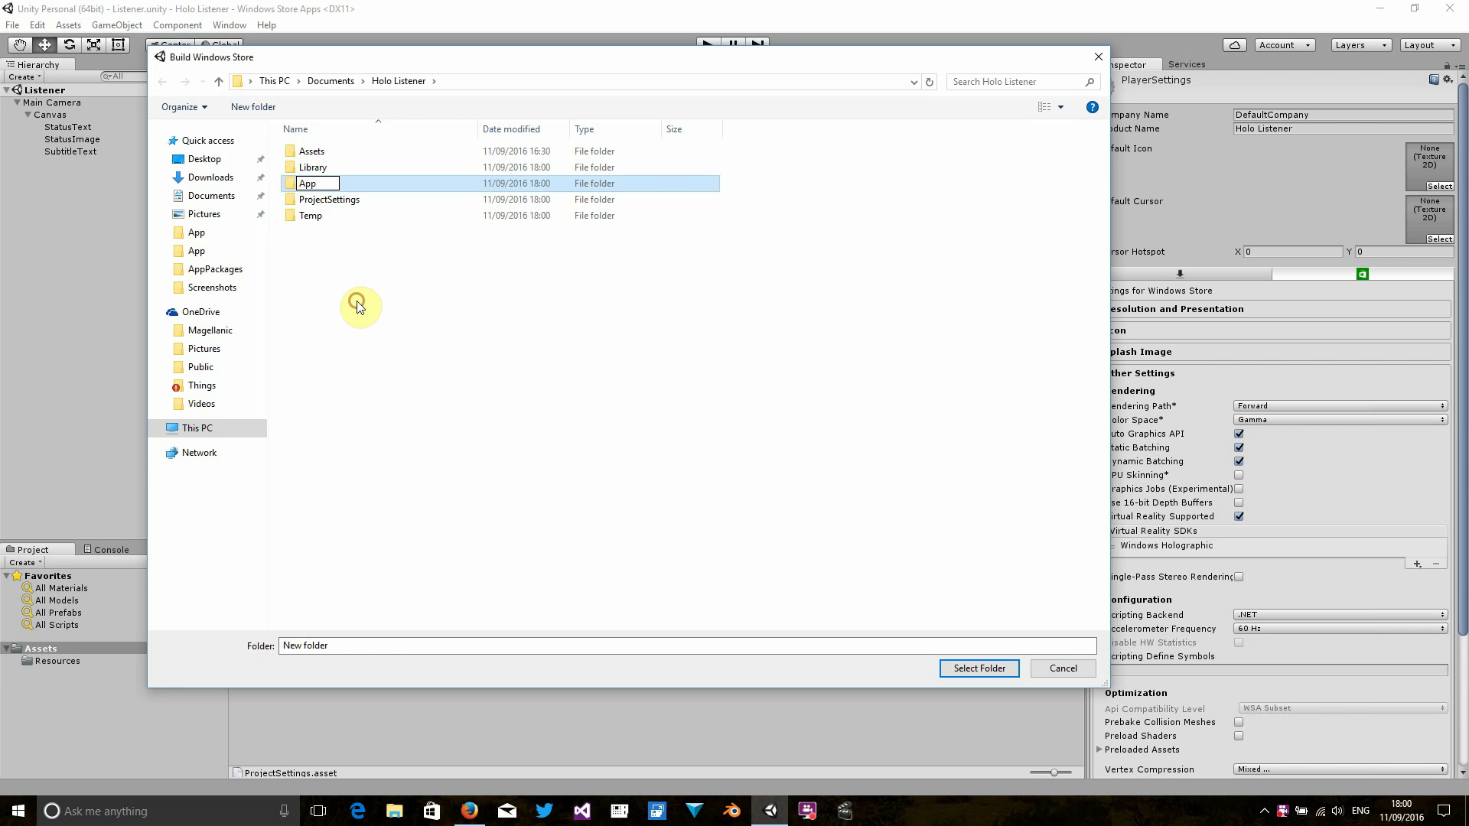
{"action": "left_click", "coordinate": [358, 305]}
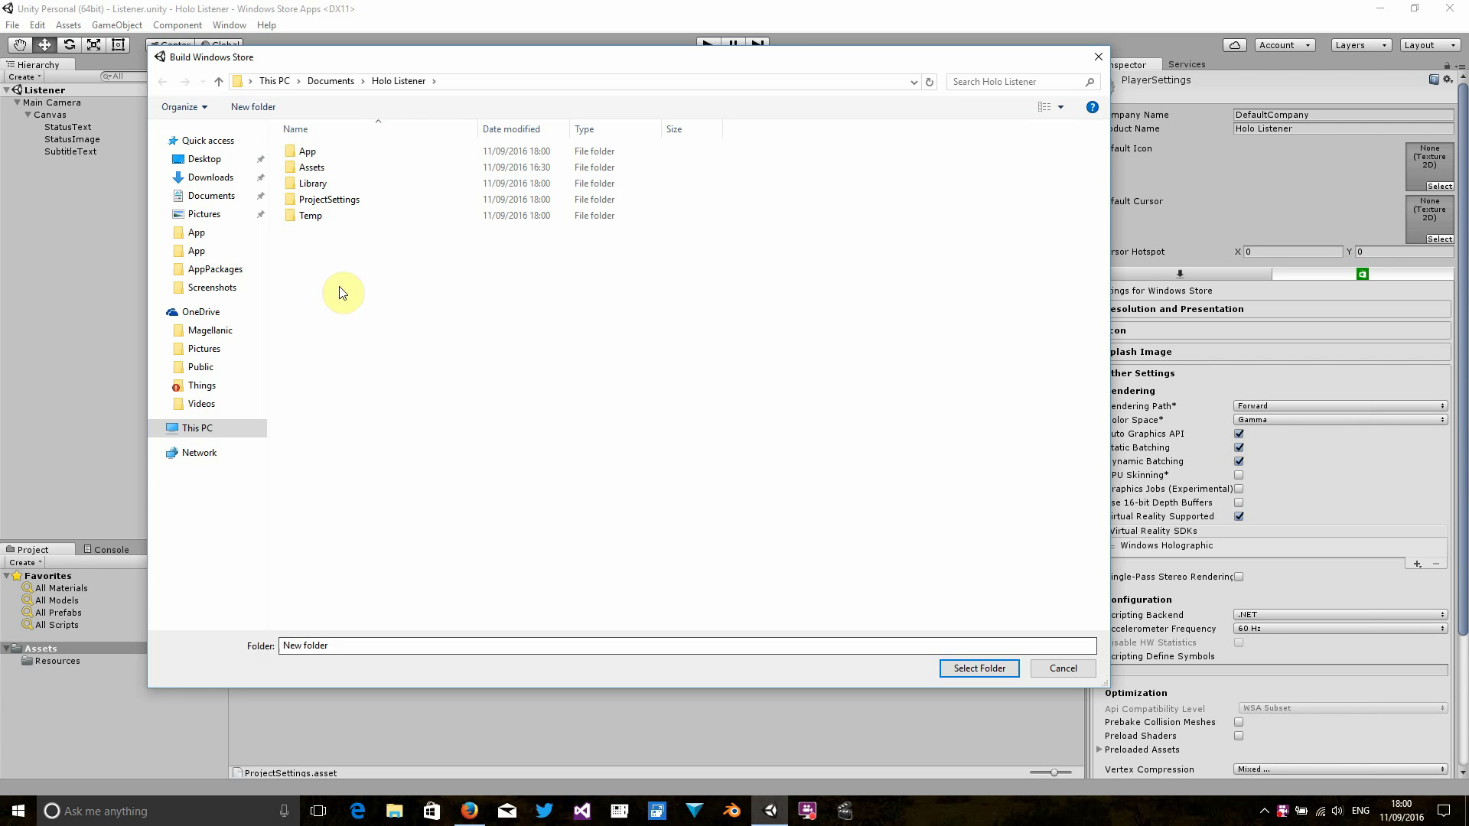
{"action": "left_click", "coordinate": [312, 152]}
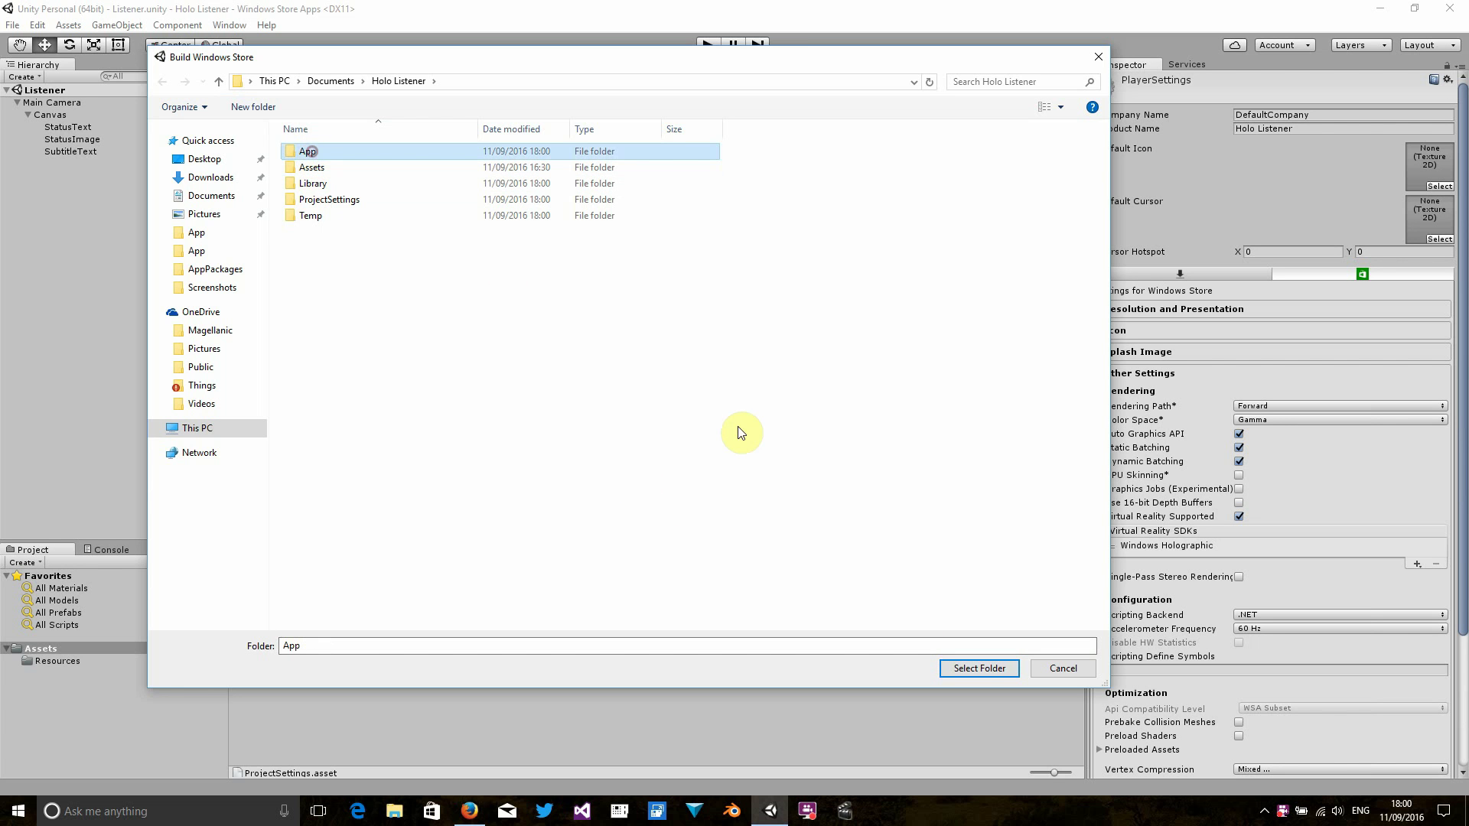
{"action": "left_click", "coordinate": [973, 668]}
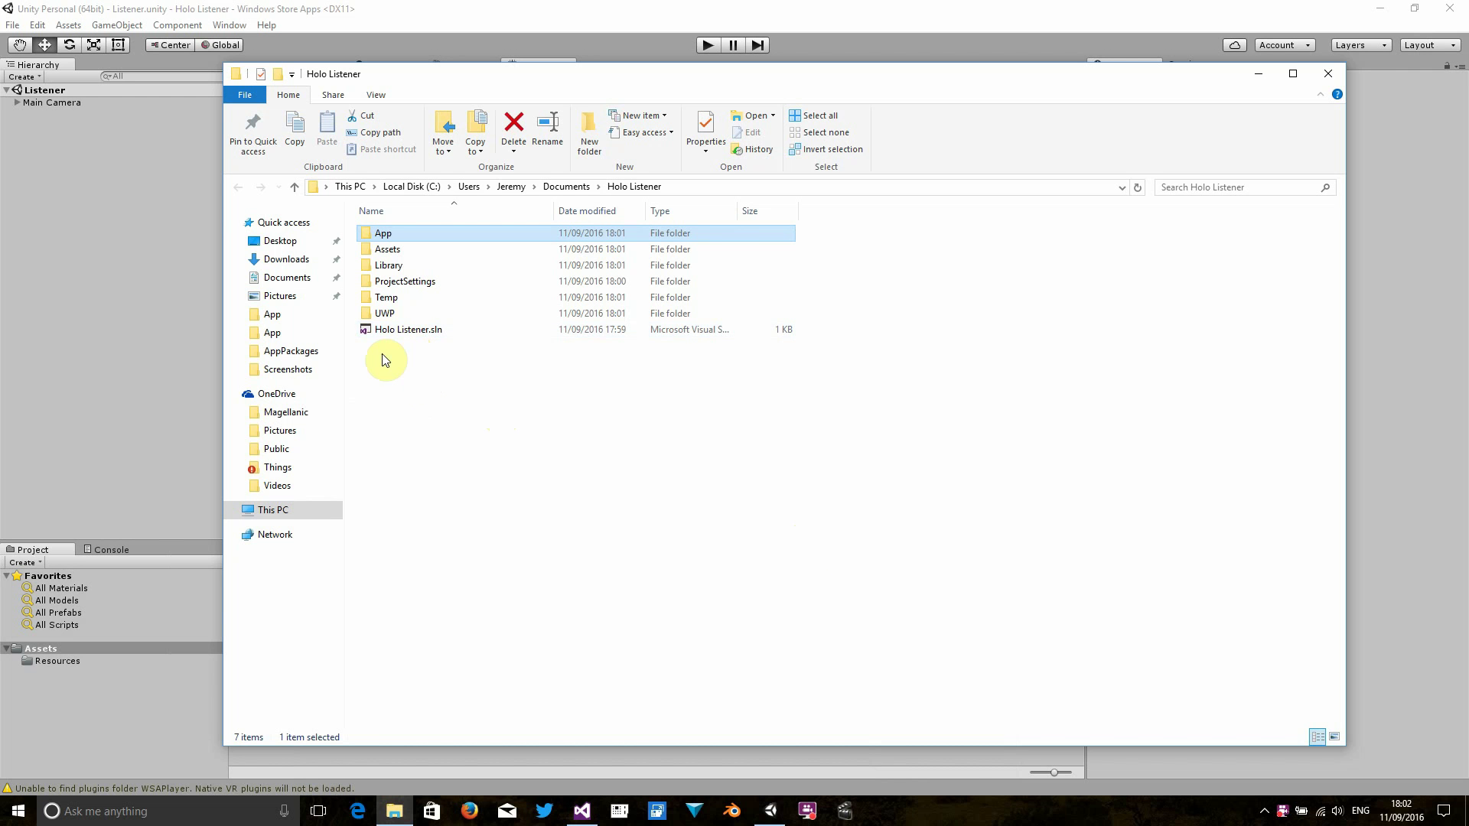
Step: Open the App folder, select Holo Listener.sln and reveal the folder's full path
{"action": "double_click", "coordinate": [373, 239]}
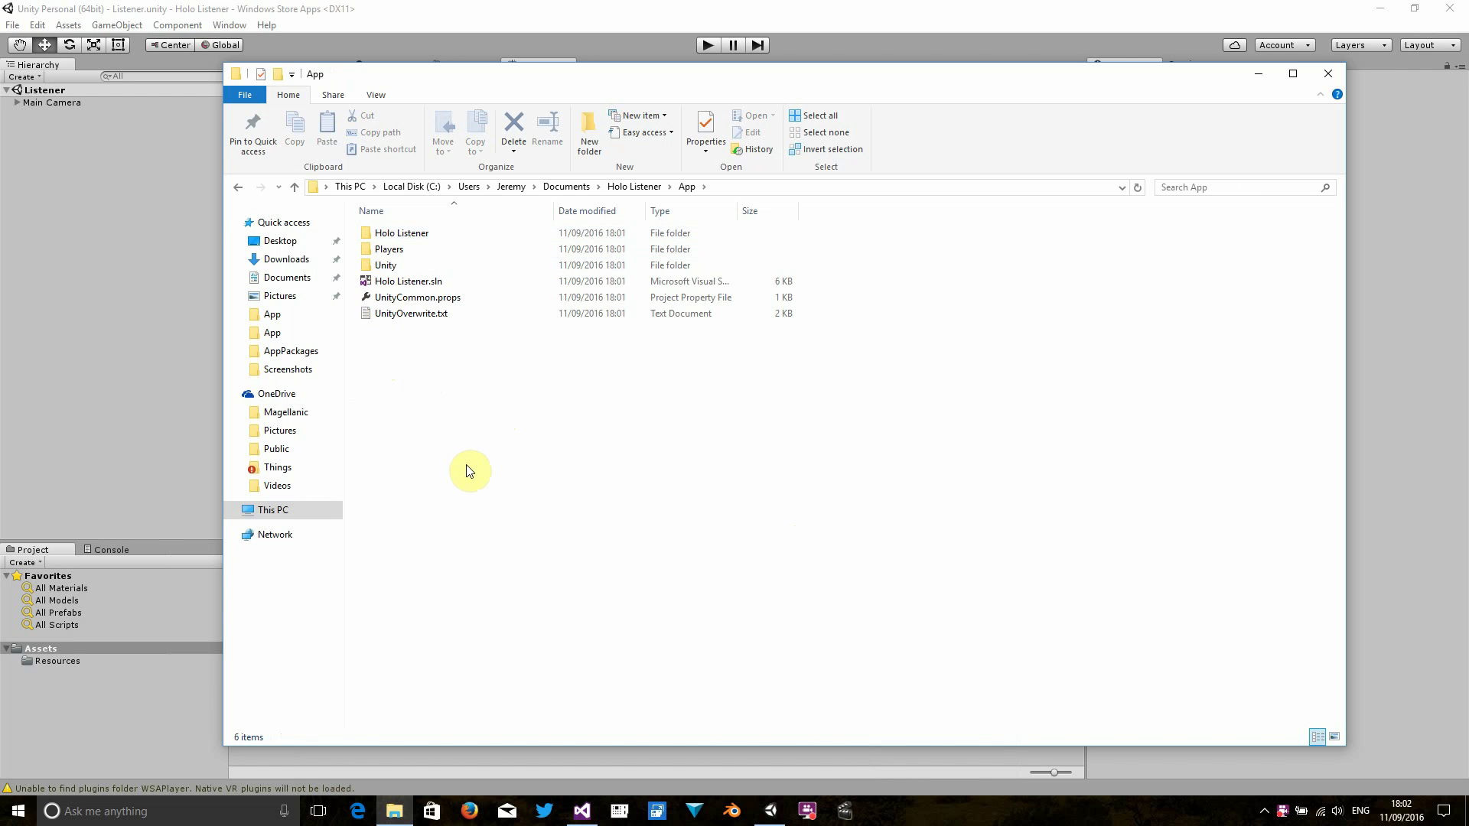
{"action": "left_click", "coordinate": [418, 281]}
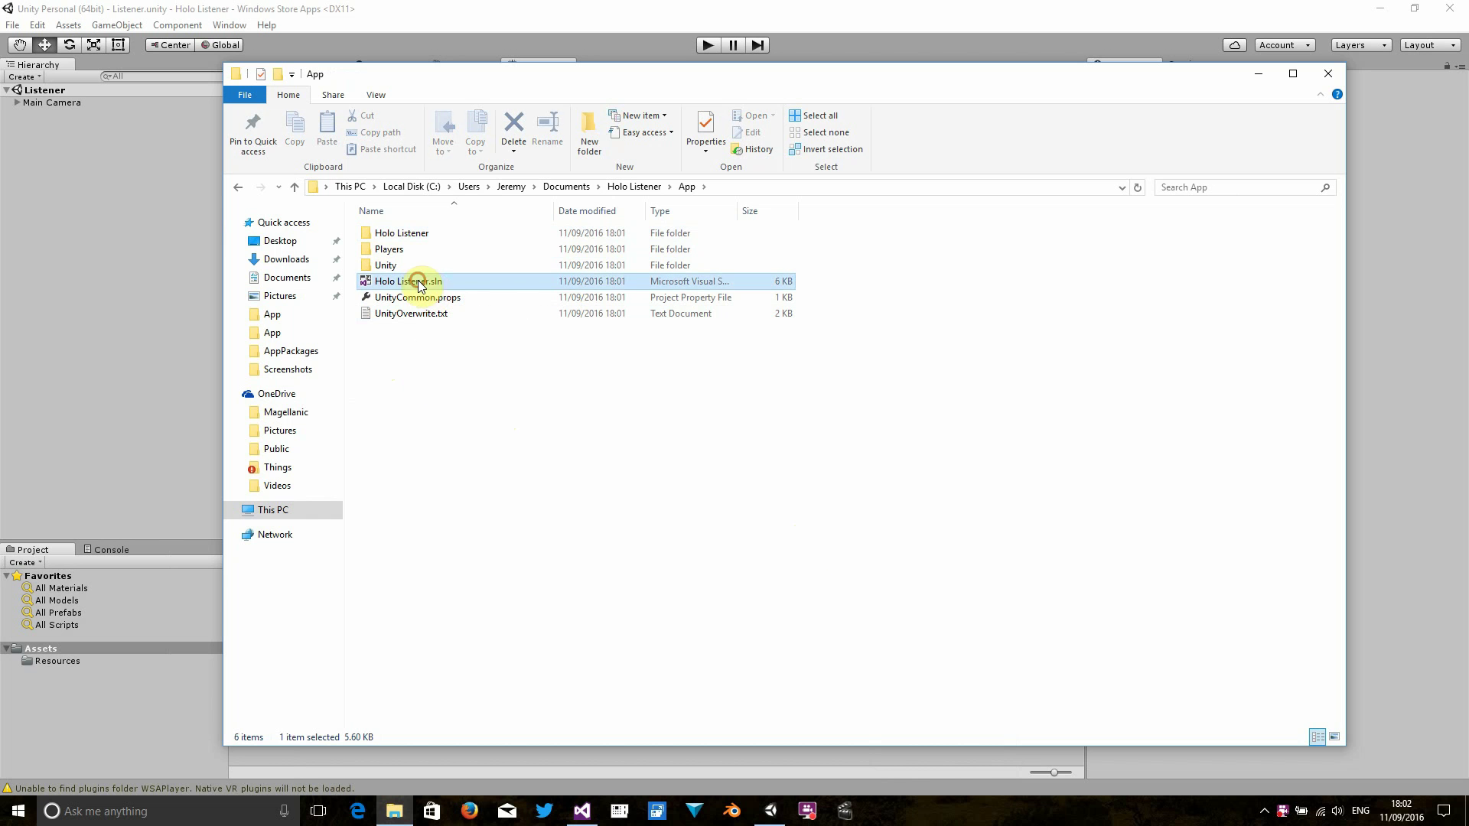
{"action": "left_click", "coordinate": [740, 188]}
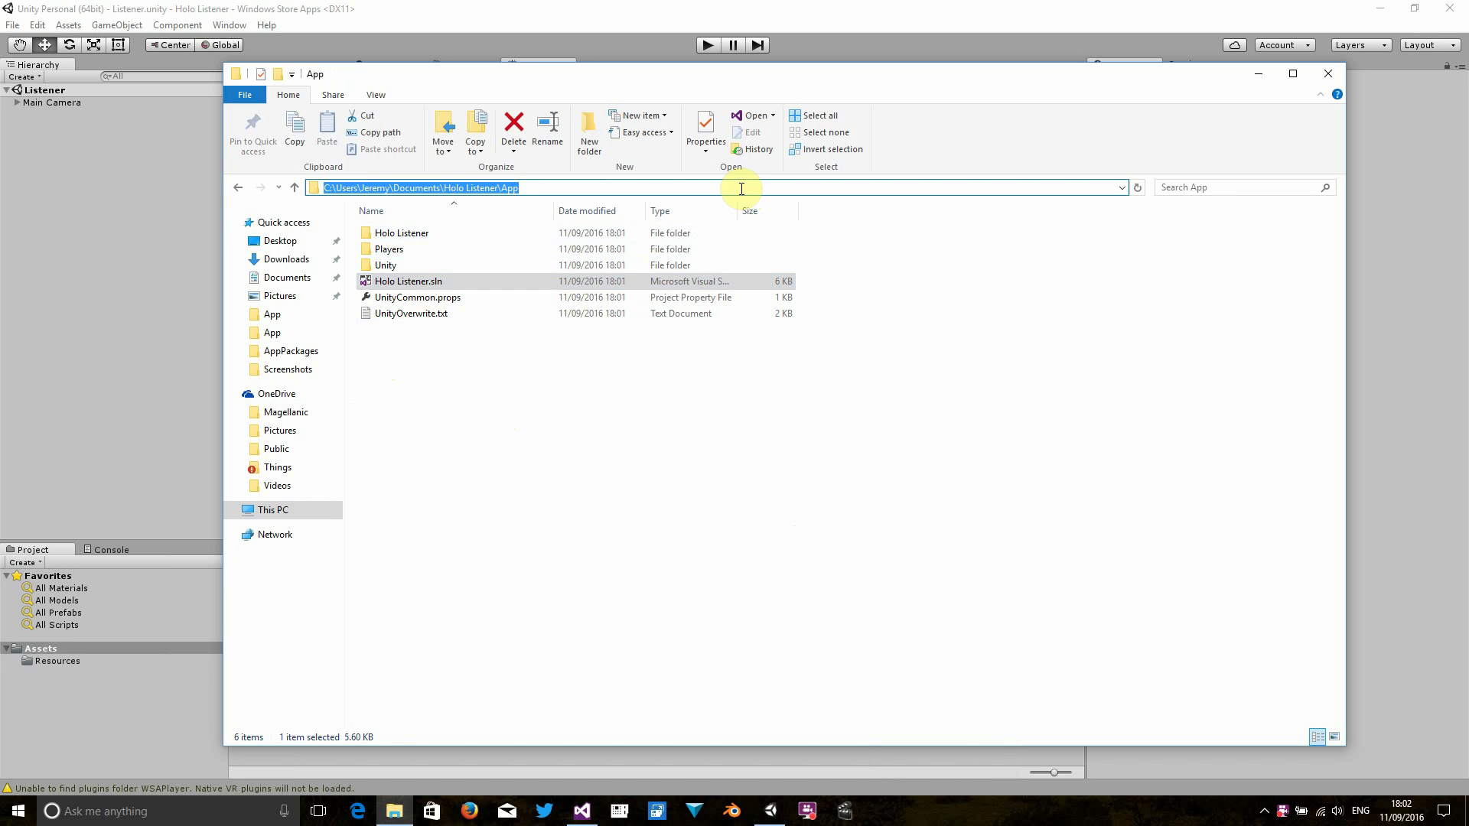
Step: Close the Start Page and open Holo Listener.sln from the Holo Listener\App folder
{"action": "left_click", "coordinate": [591, 818]}
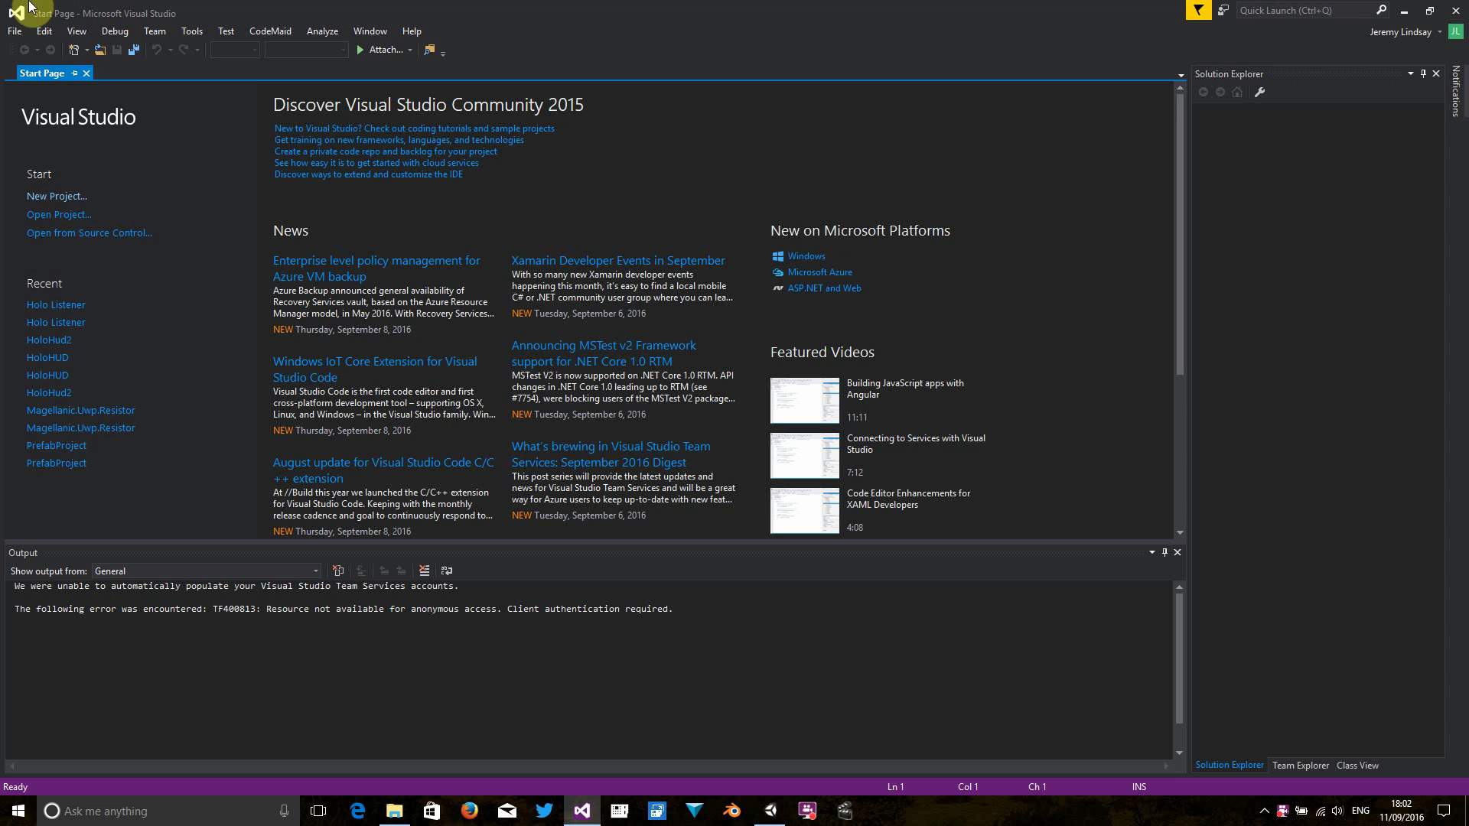
{"action": "left_click", "coordinate": [83, 72]}
{"action": "left_click", "coordinate": [13, 30]}
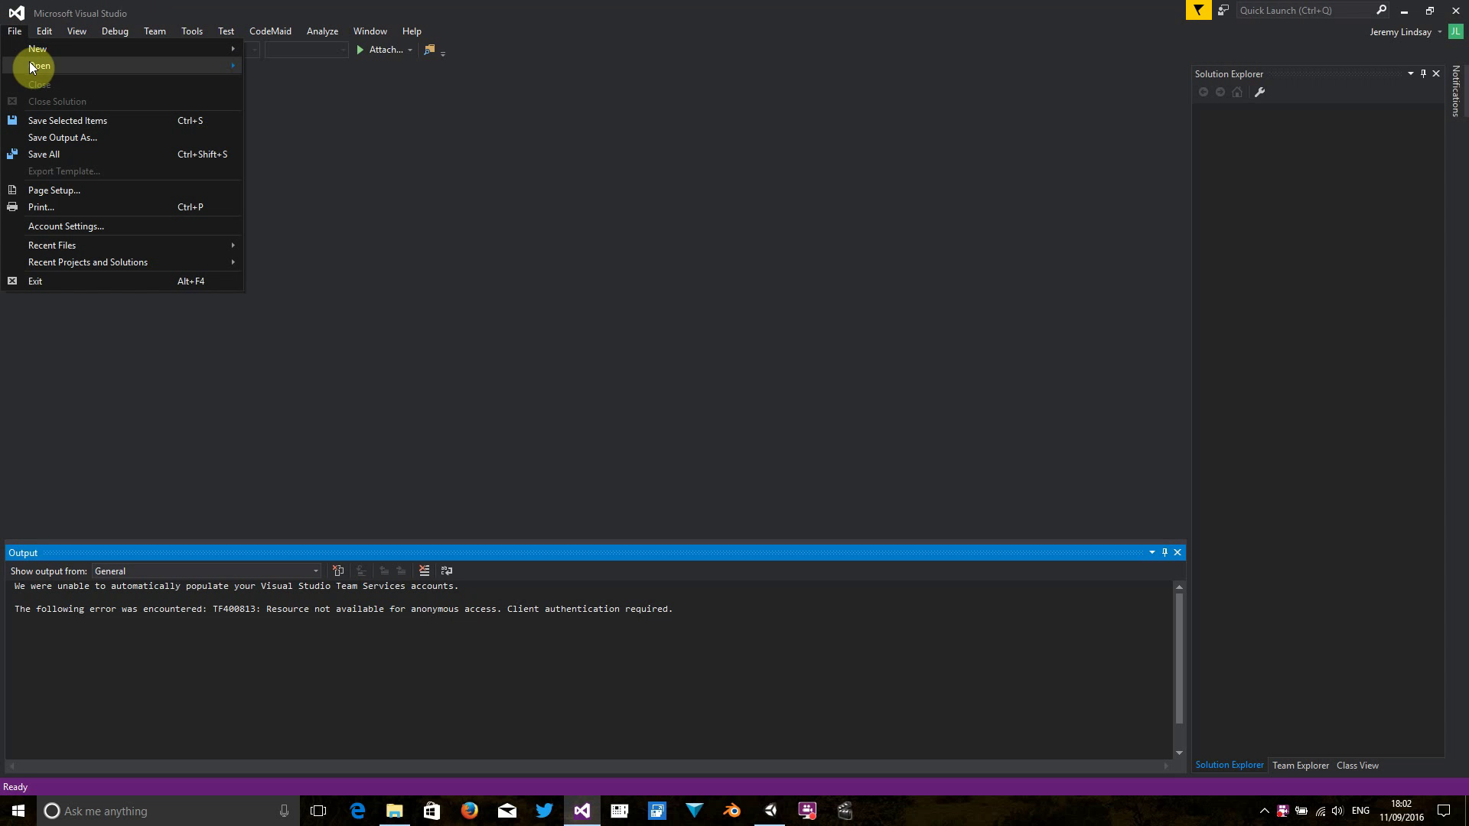
{"action": "mouse_move", "coordinate": [72, 65]}
{"action": "left_click", "coordinate": [278, 92]}
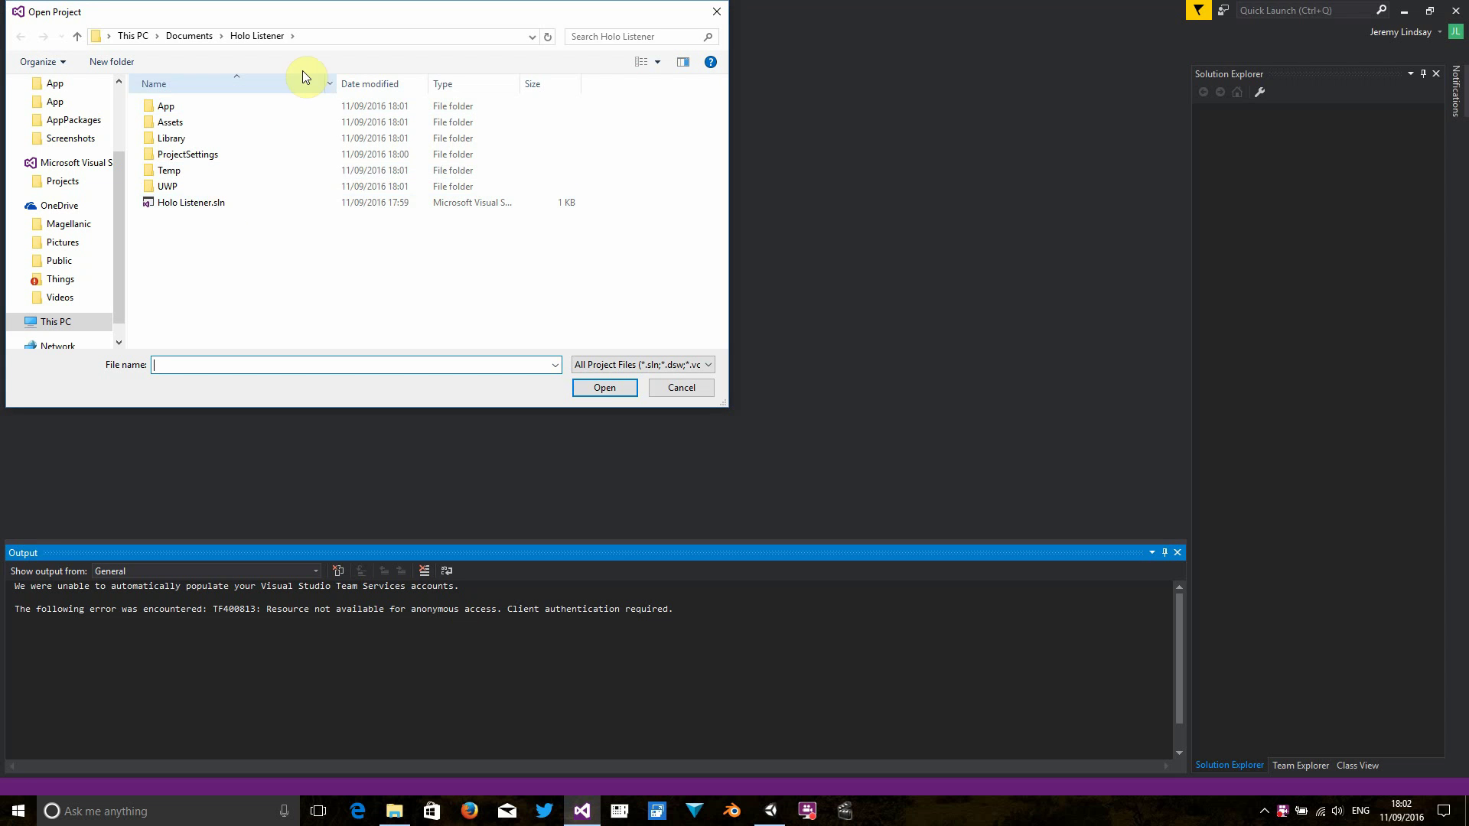
{"action": "double_click", "coordinate": [167, 106]}
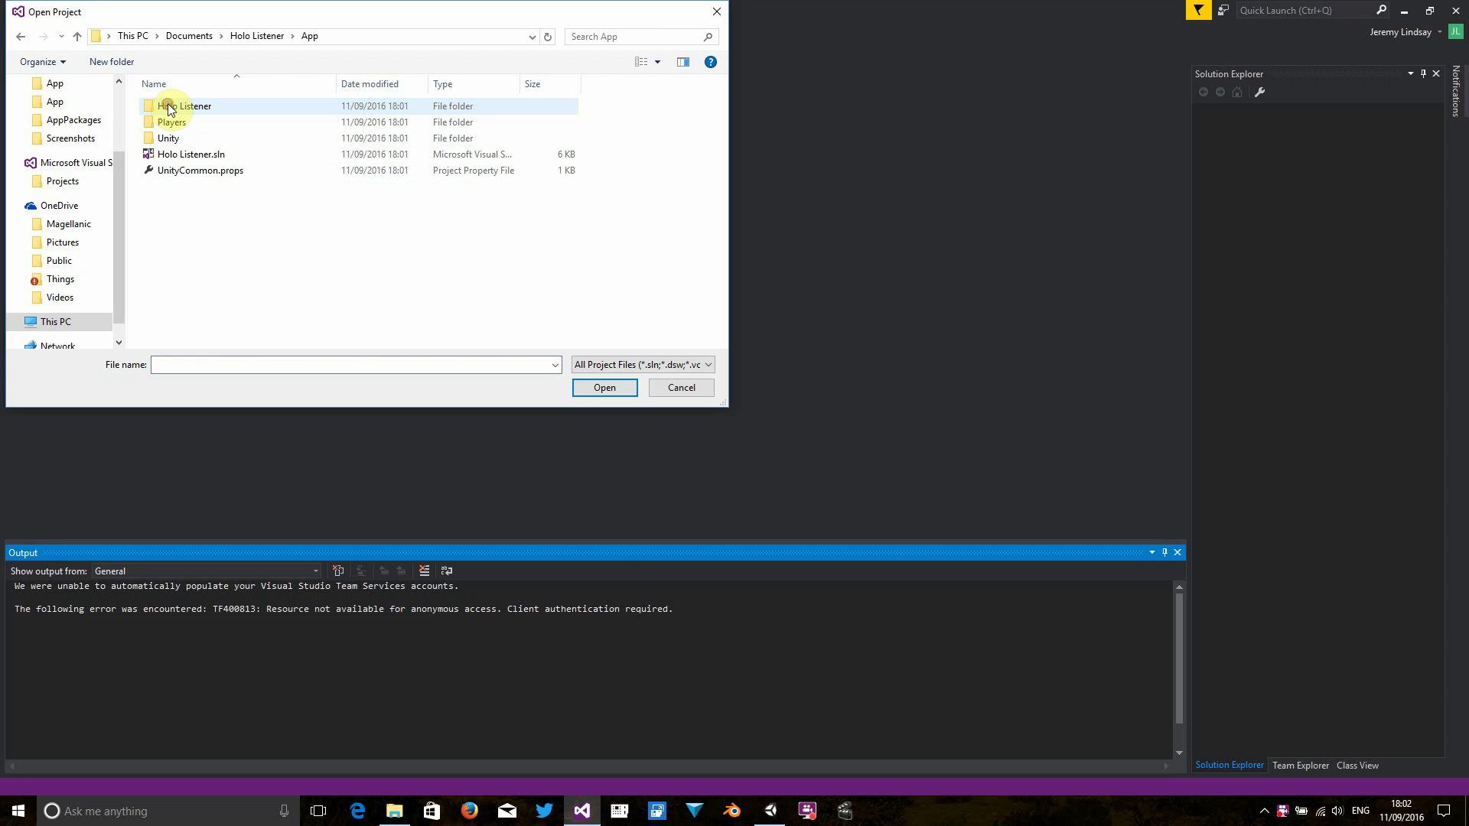
{"action": "left_click", "coordinate": [195, 155]}
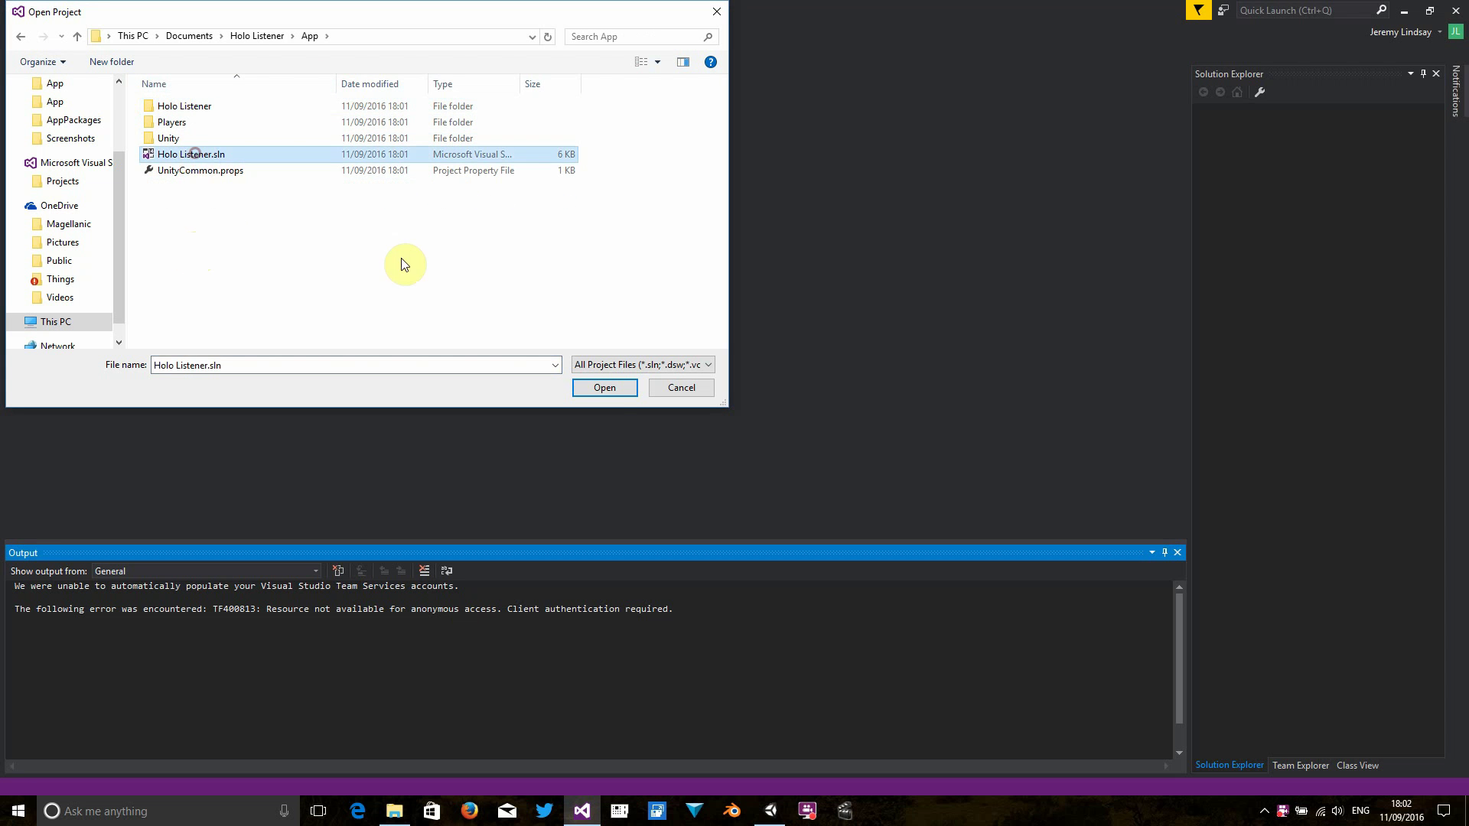
{"action": "left_click", "coordinate": [606, 388]}
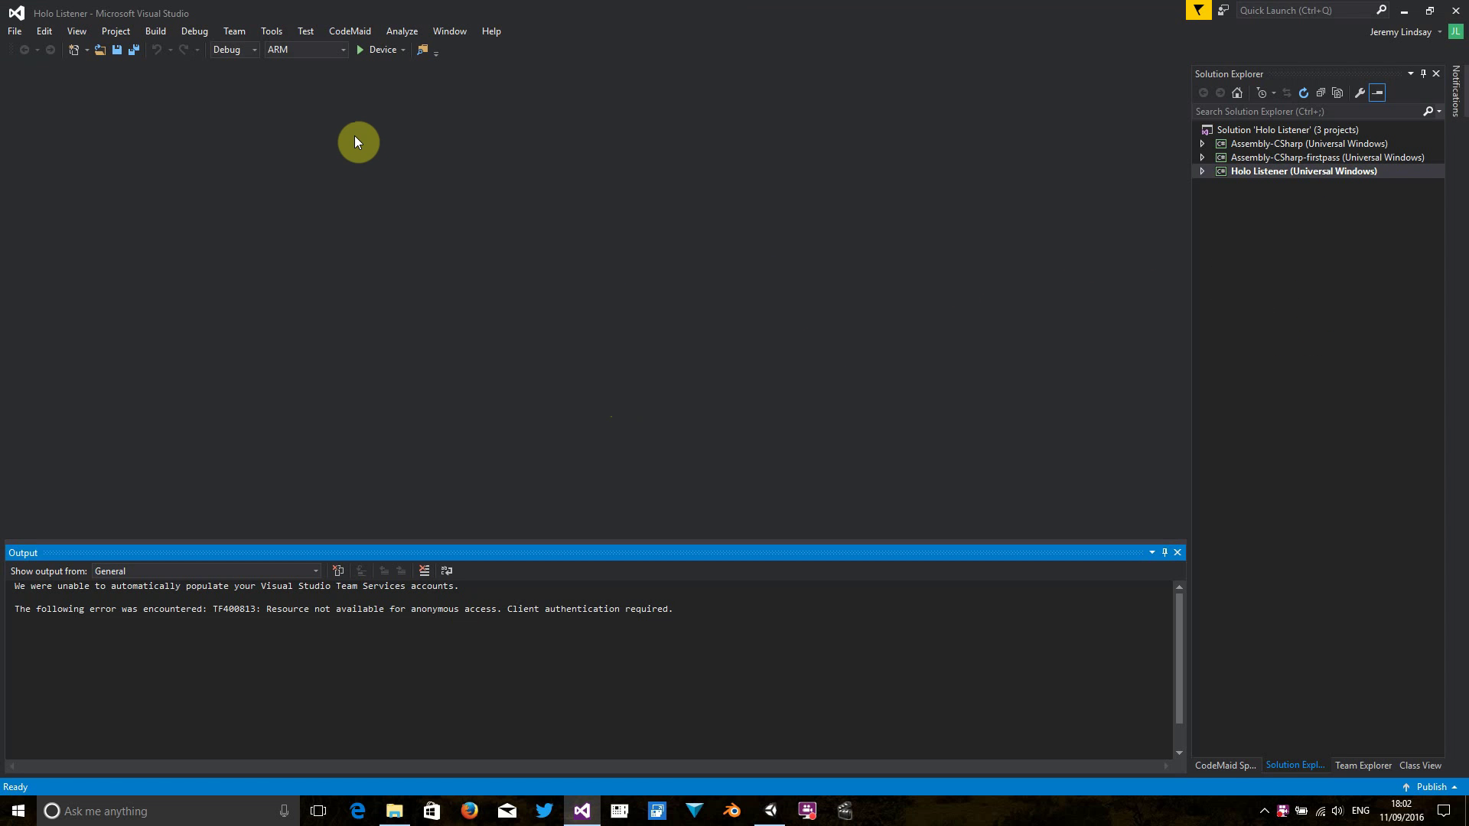
Step: Choose Release, x86 and HoloLens Emulator 10.0.14342.1018, then start the build and deploy
{"action": "left_click", "coordinate": [254, 52]}
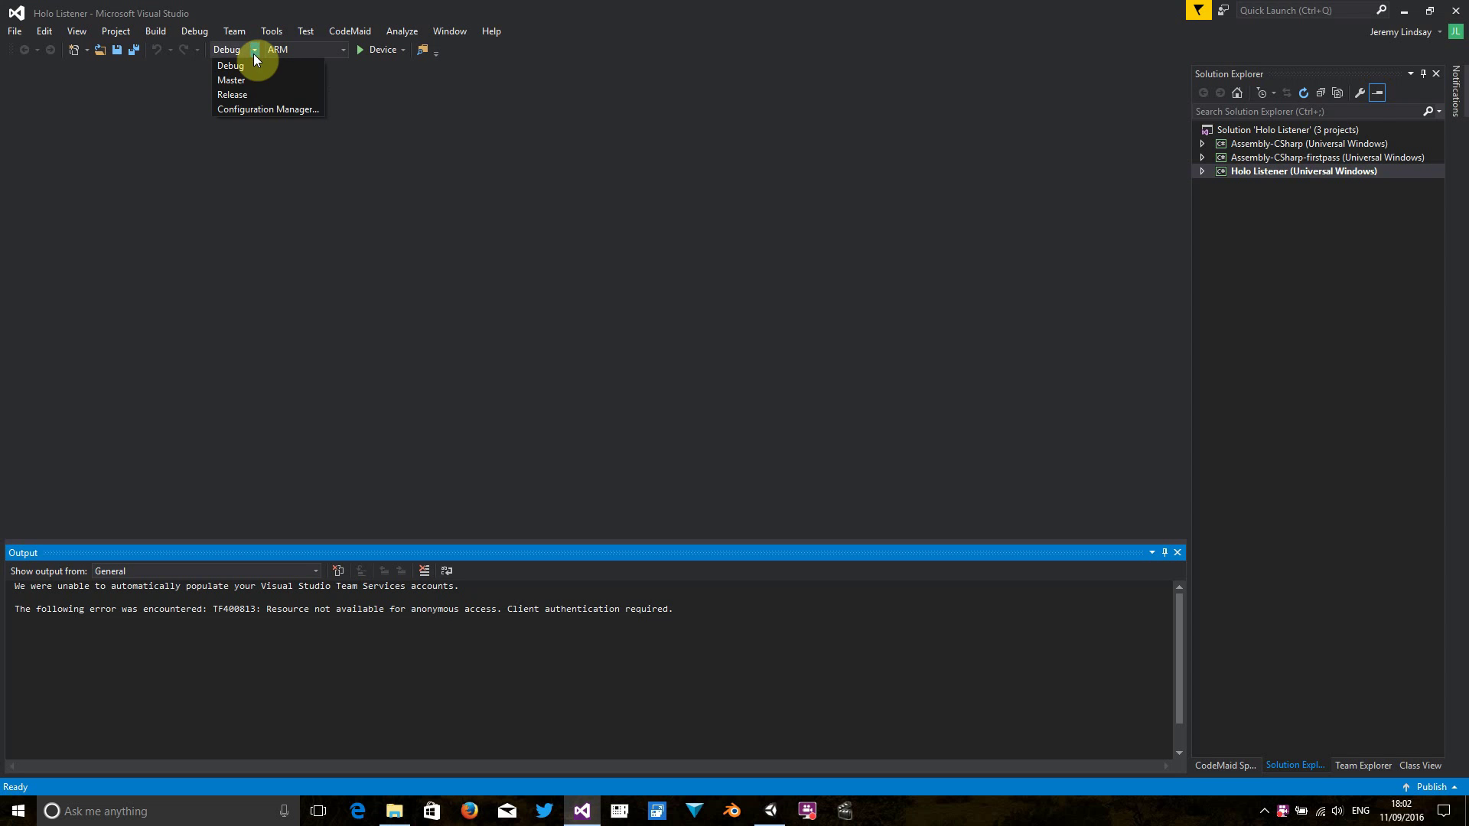
{"action": "left_click", "coordinate": [239, 92]}
{"action": "left_click", "coordinate": [342, 50]}
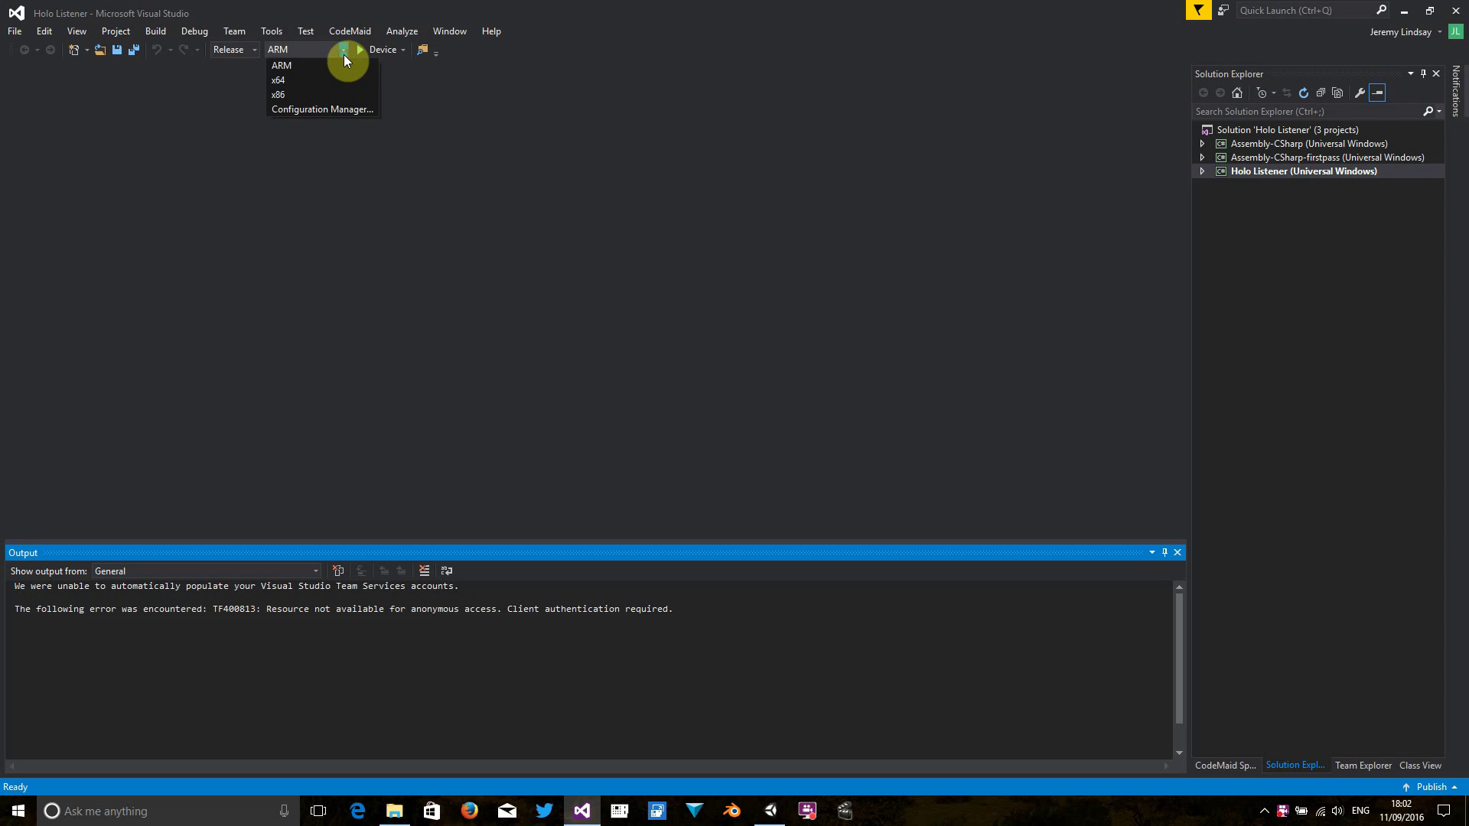
{"action": "left_click", "coordinate": [325, 93]}
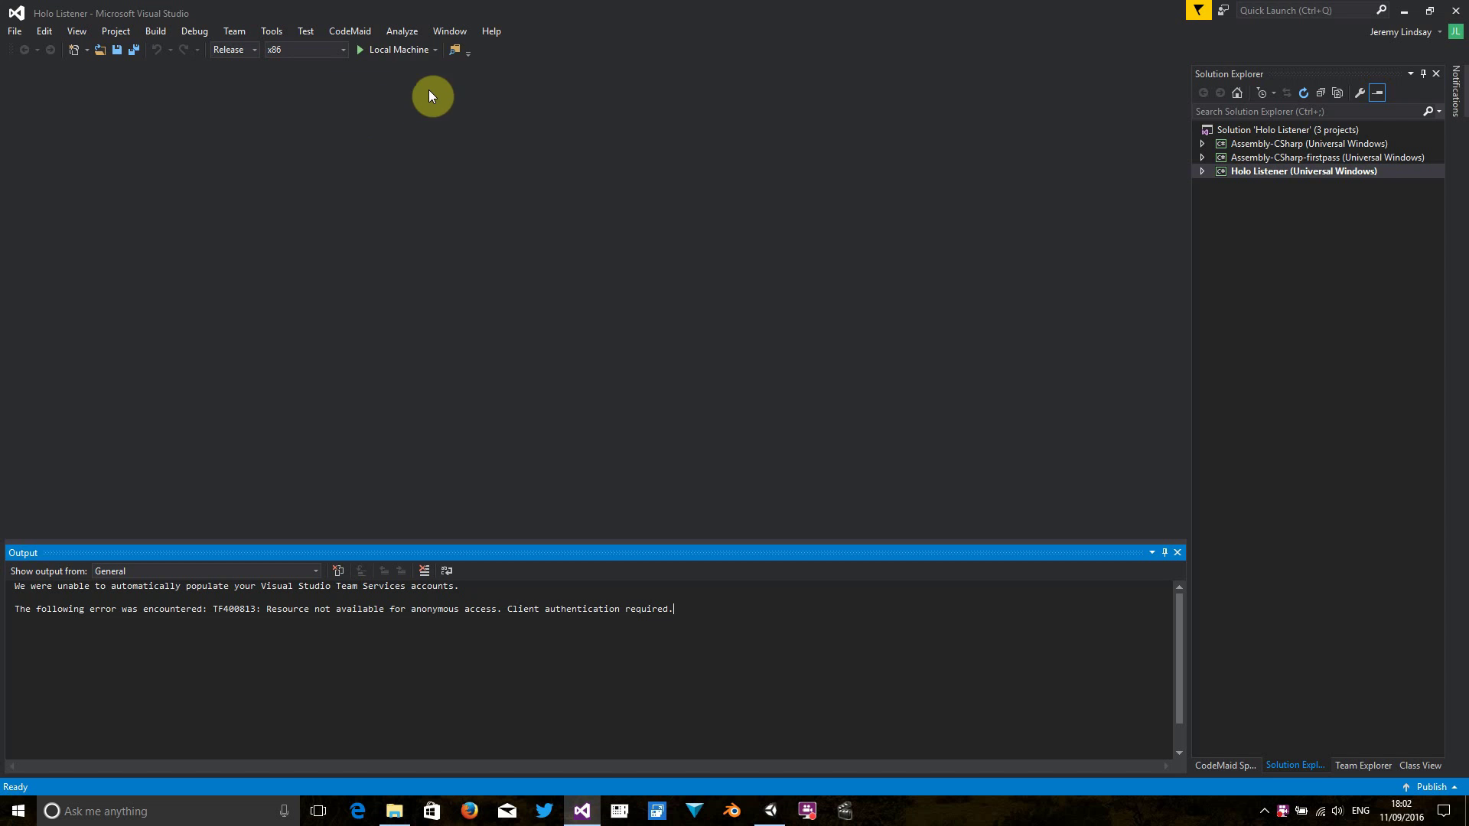
{"action": "left_click", "coordinate": [436, 54]}
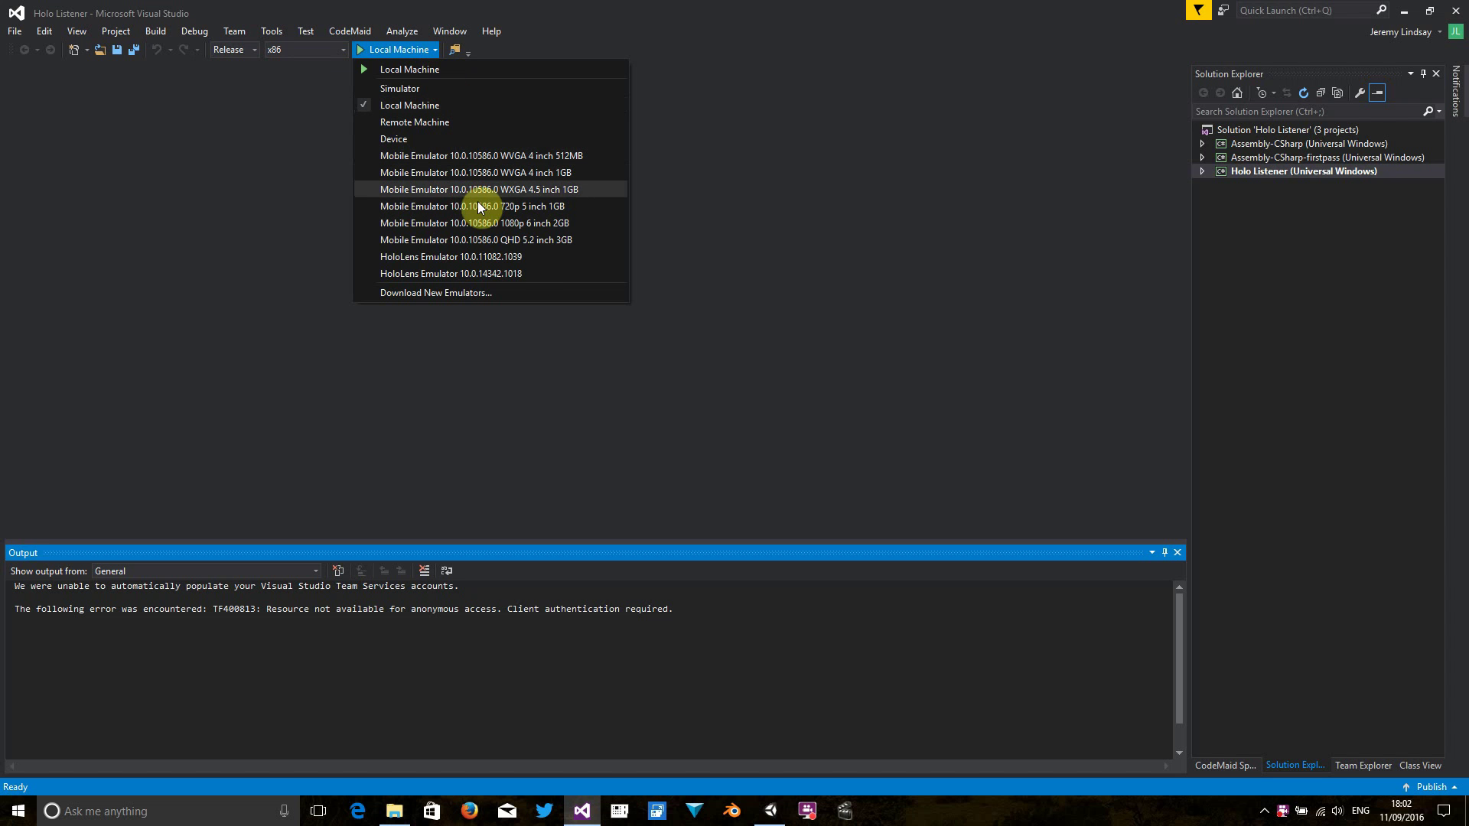
{"action": "left_click", "coordinate": [526, 277]}
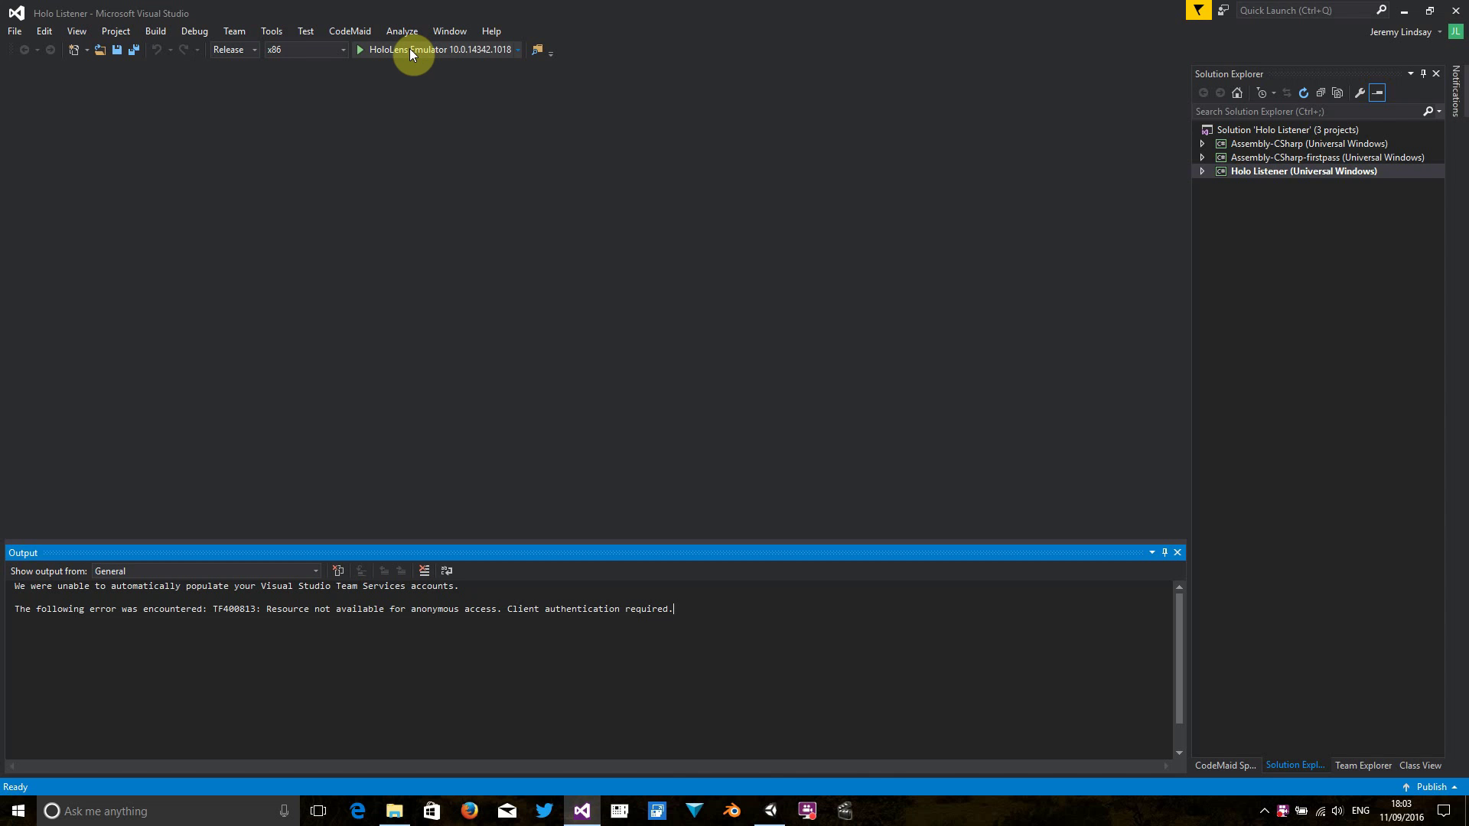
{"action": "left_click", "coordinate": [410, 48]}
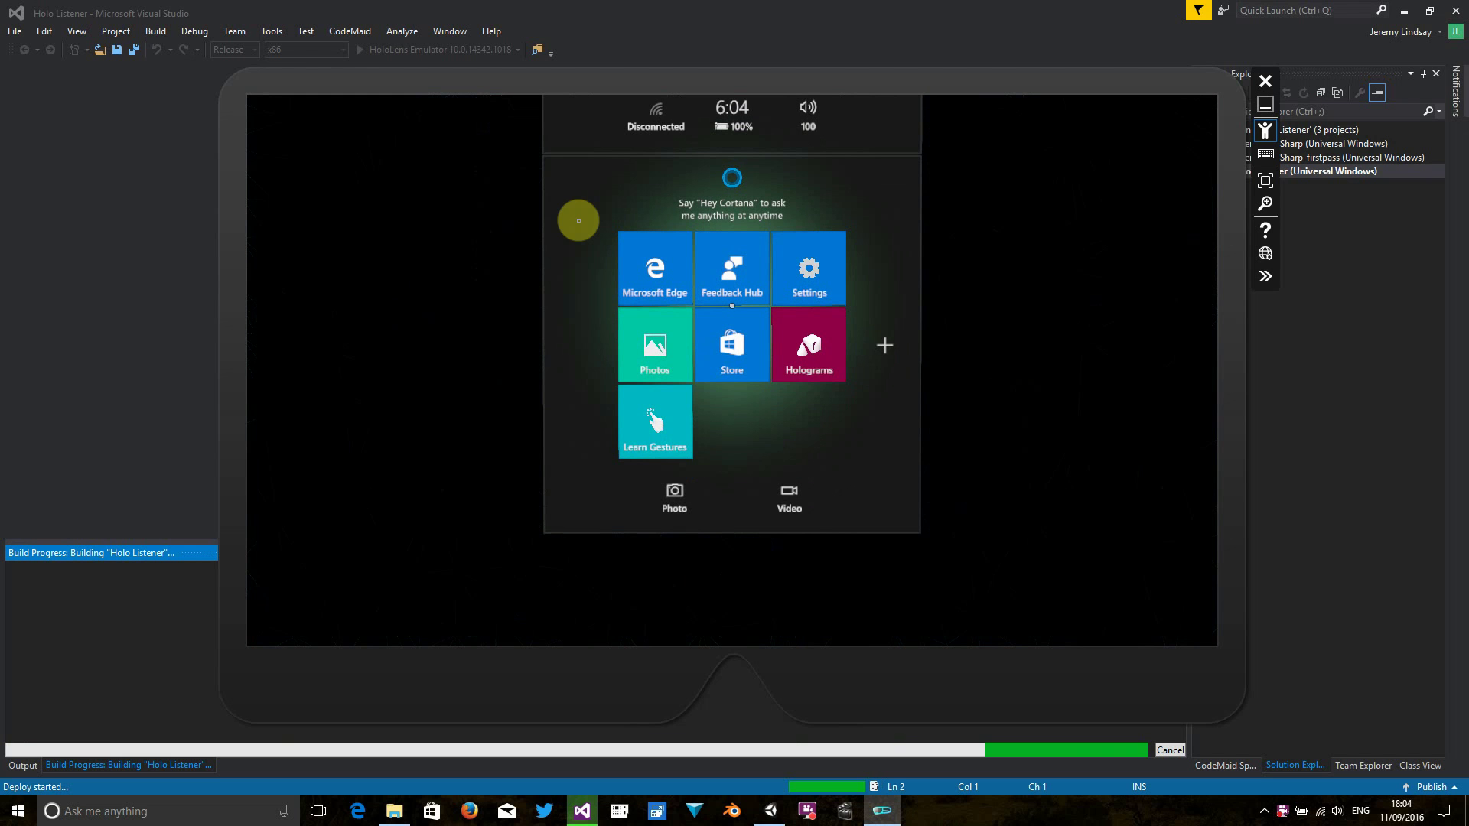
Step: Move the emulator window right and choose Continue Debugging on the optimization warning
{"action": "left_click_drag", "start_coordinate": [543, 81], "coordinate": [1033, 59]}
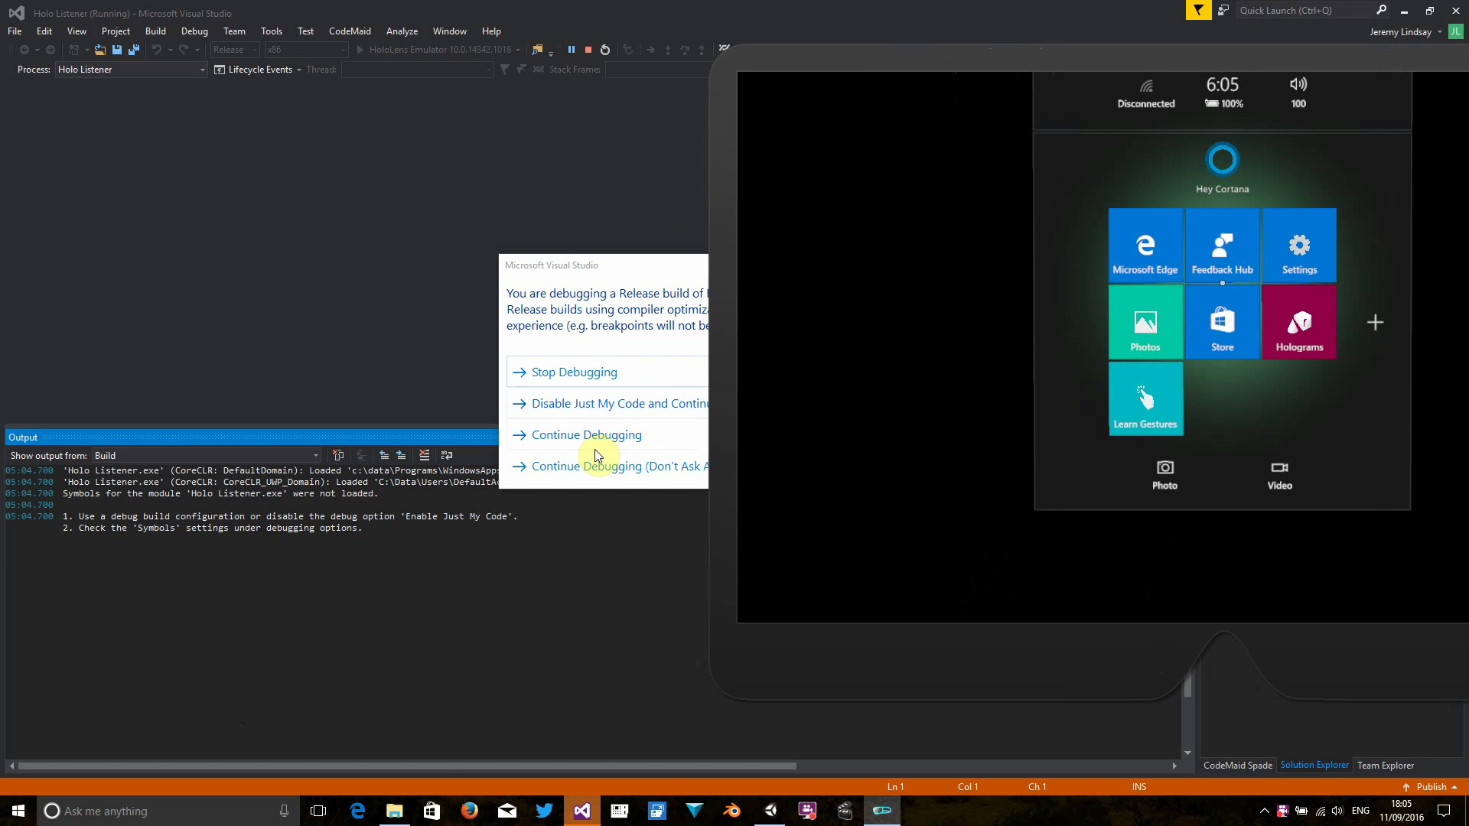
{"action": "left_click", "coordinate": [576, 443]}
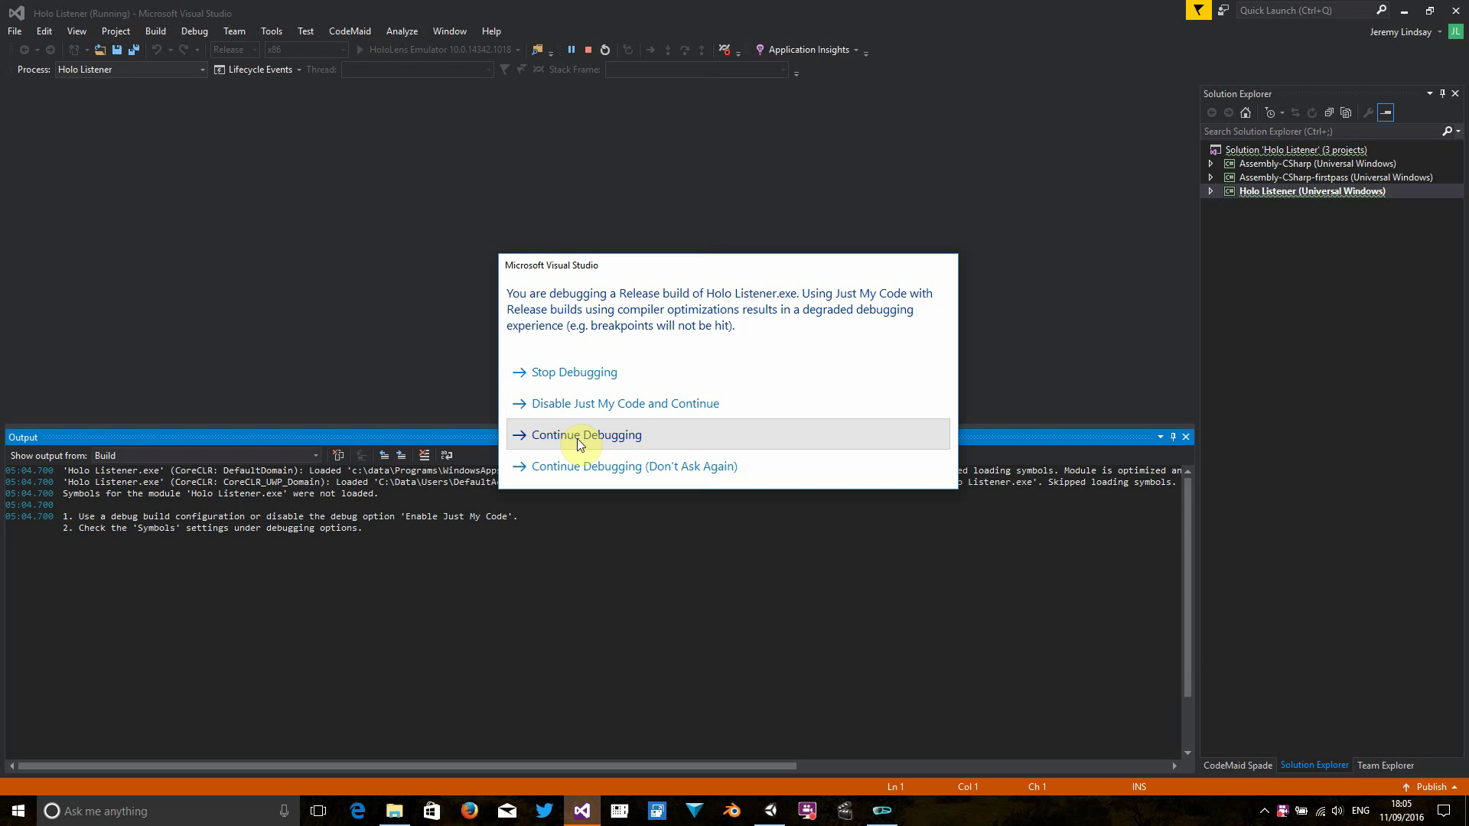
{"action": "left_click", "coordinate": [577, 442]}
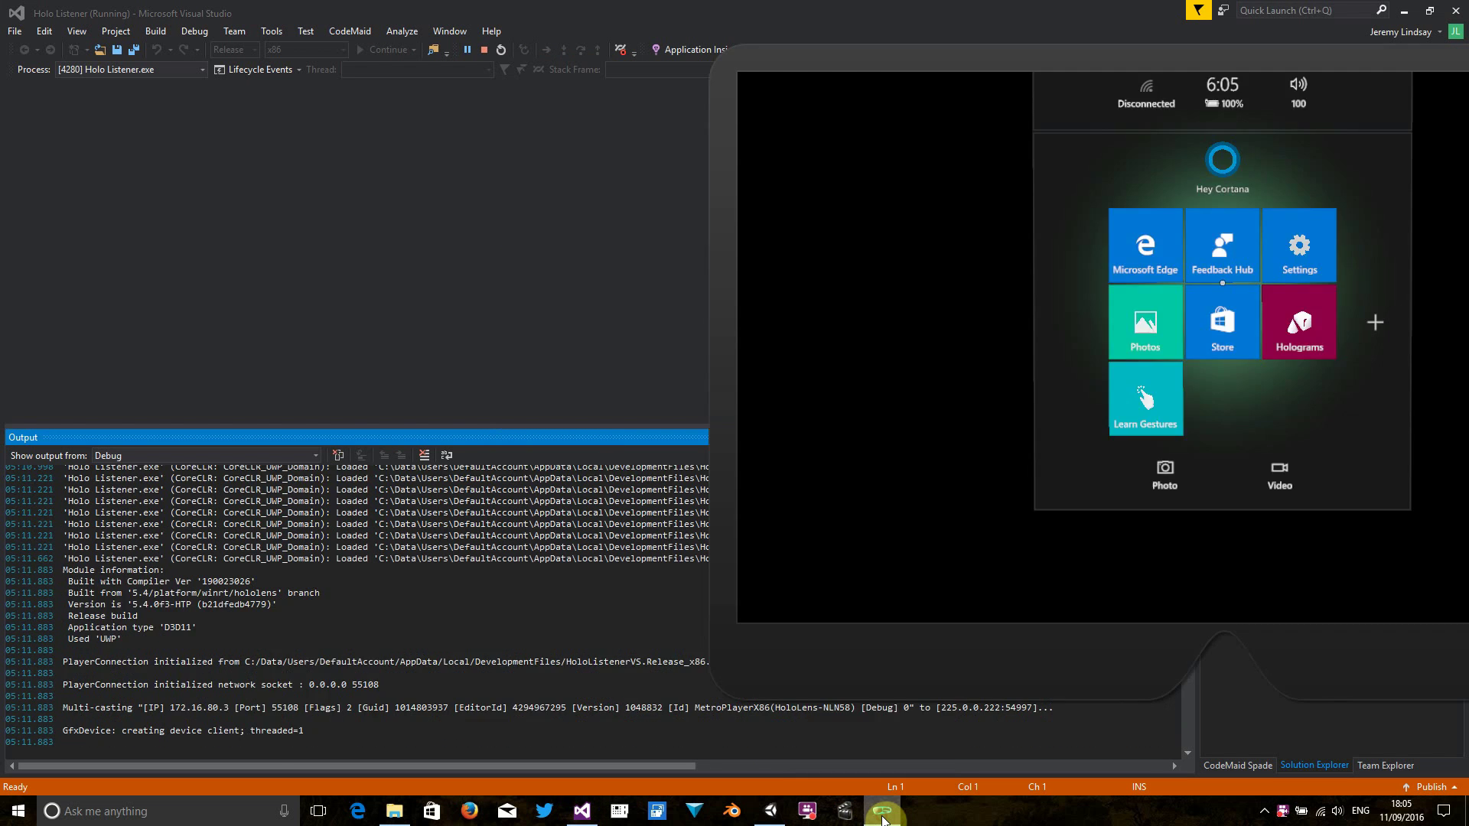
Step: Centre the emulator to view Holo Listener's Sleeping status, then stop debugging in Visual Studio
{"action": "left_click", "coordinate": [1134, 280]}
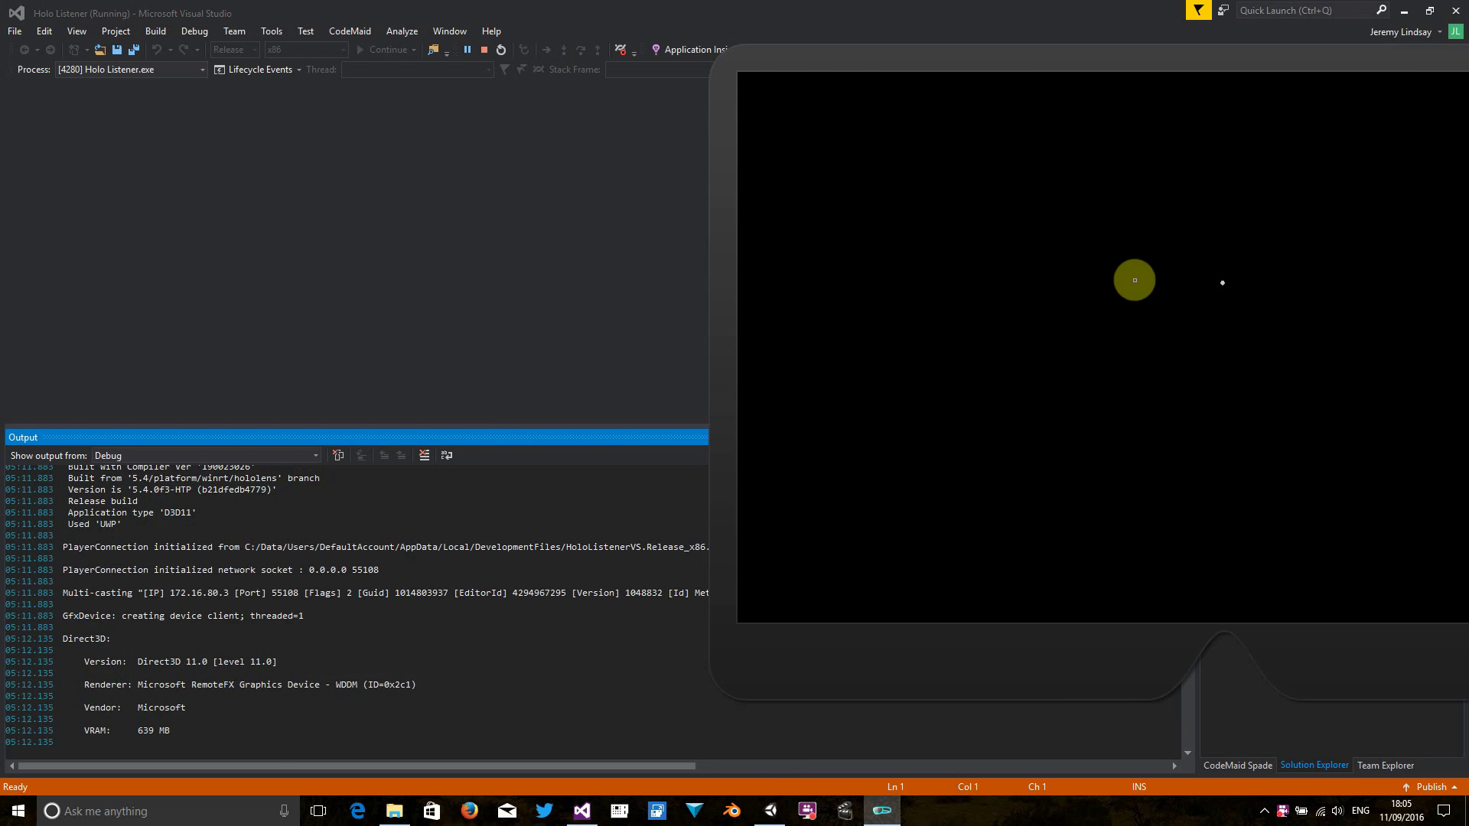
{"action": "left_click_drag", "start_coordinate": [1266, 72], "coordinate": [784, 78]}
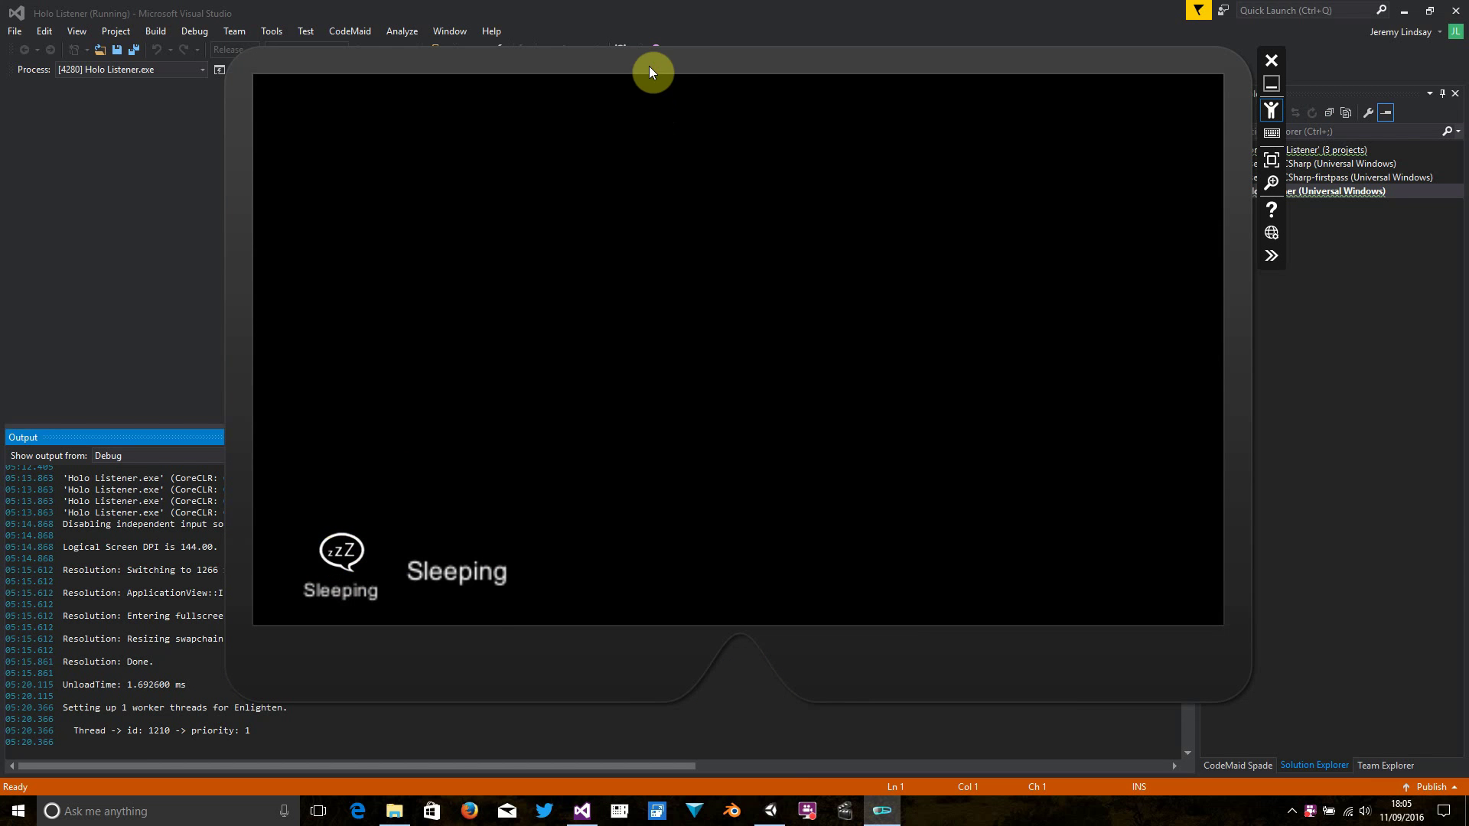
{"action": "left_click", "coordinate": [484, 50]}
{"action": "left_click", "coordinate": [484, 50]}
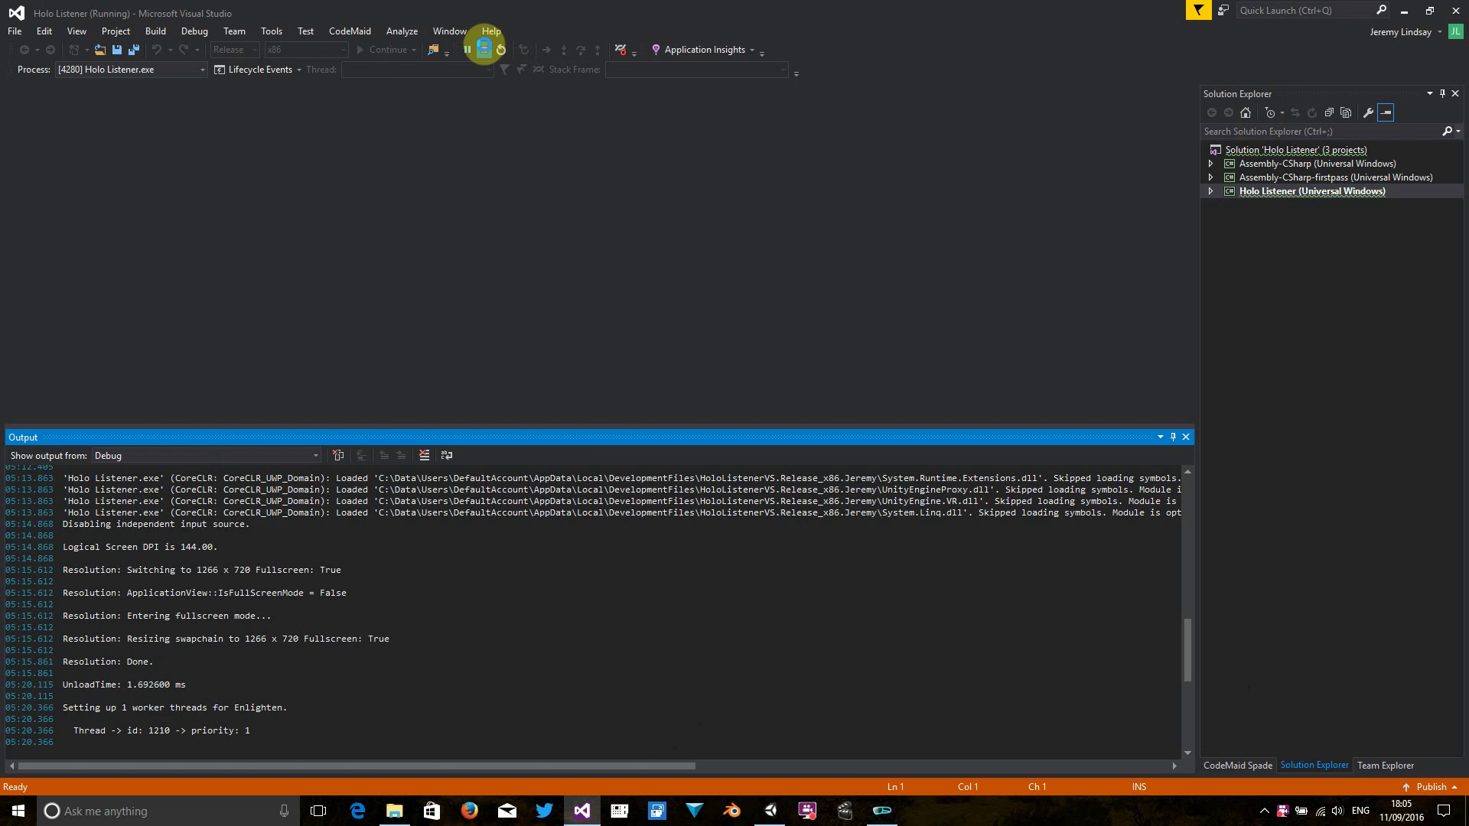
Step: Return to Unity and close the Build Settings window
{"action": "left_click", "coordinate": [771, 811]}
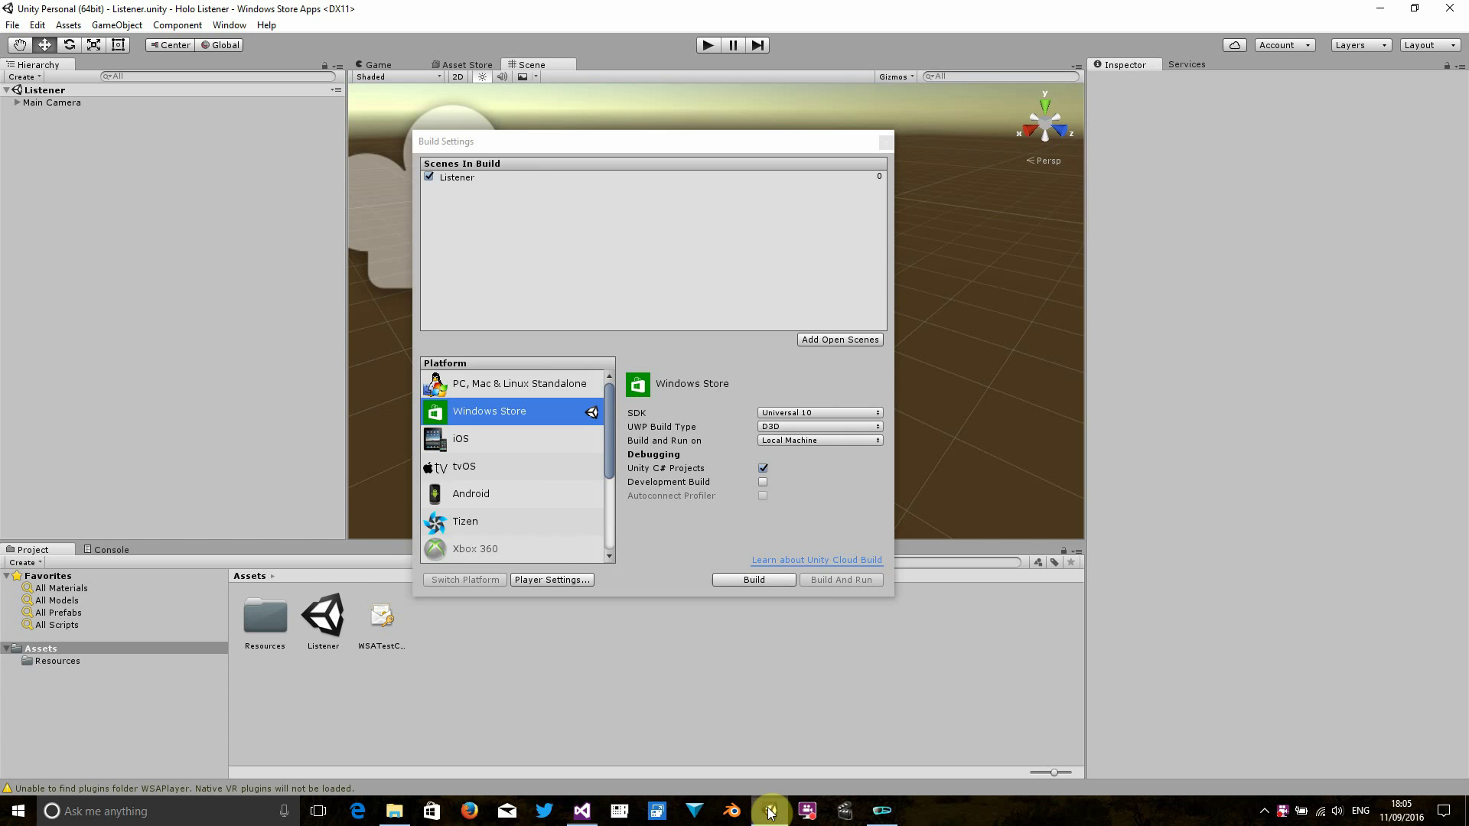
{"action": "left_click", "coordinate": [860, 146]}
{"action": "left_click", "coordinate": [884, 143]}
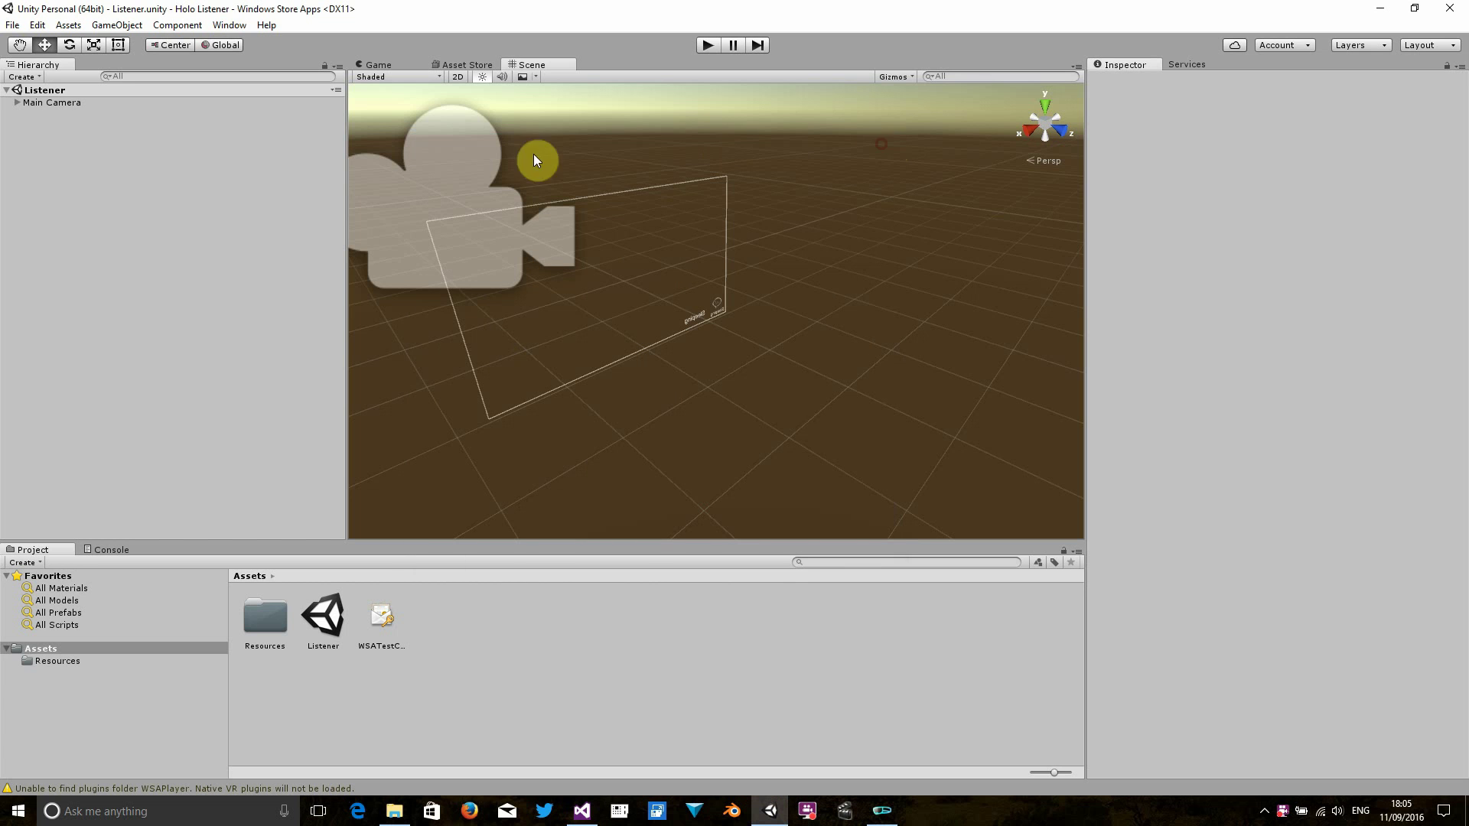
Step: Set the Canvas Scaler's Dynamic Pixels Per Unit to 10, save the scene and reopen Build Settings
{"action": "left_click", "coordinate": [17, 103]}
{"action": "left_click", "coordinate": [28, 115]}
{"action": "left_click", "coordinate": [43, 113]}
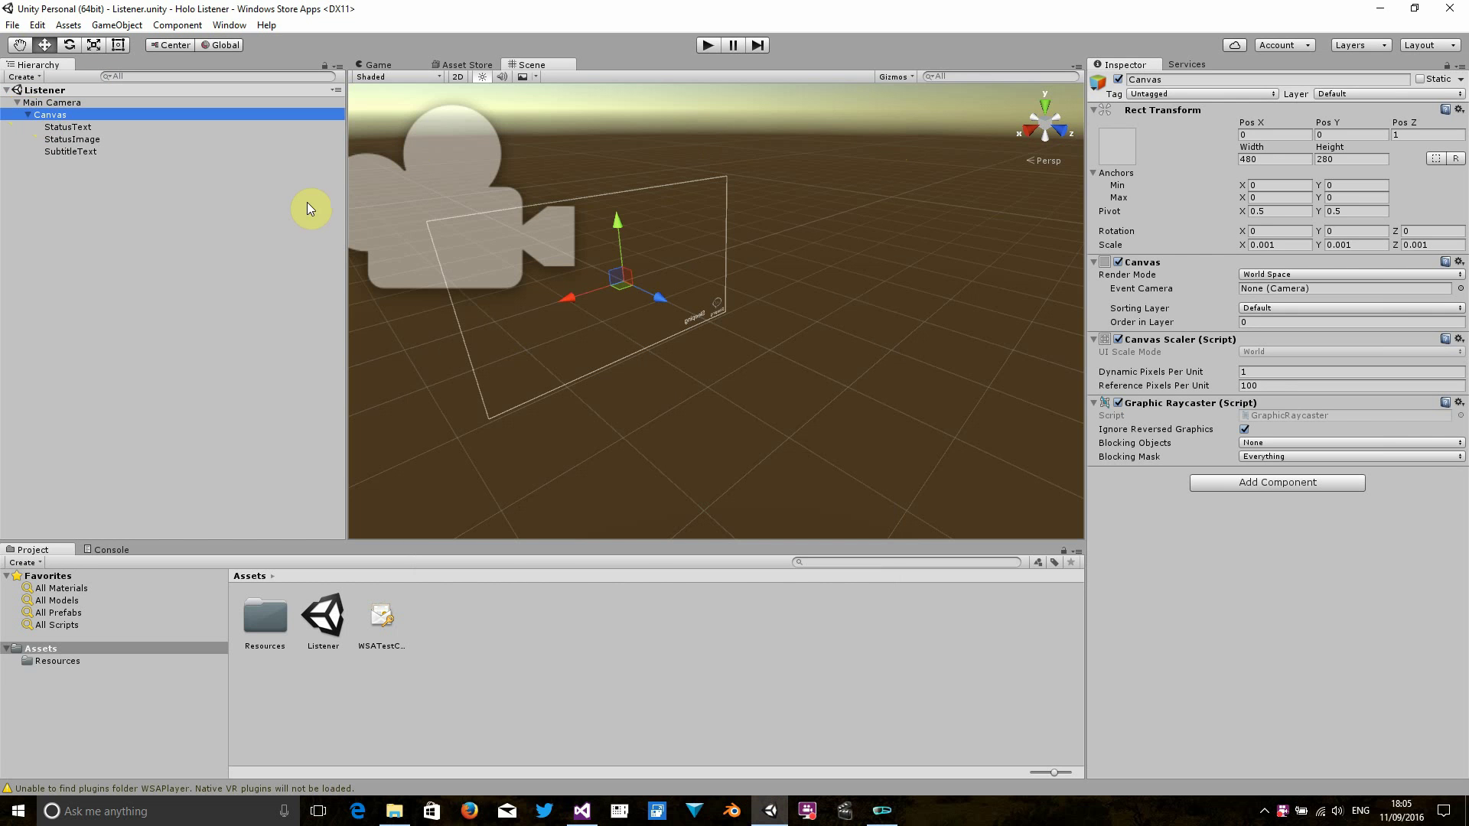
{"action": "left_click", "coordinate": [1275, 375]}
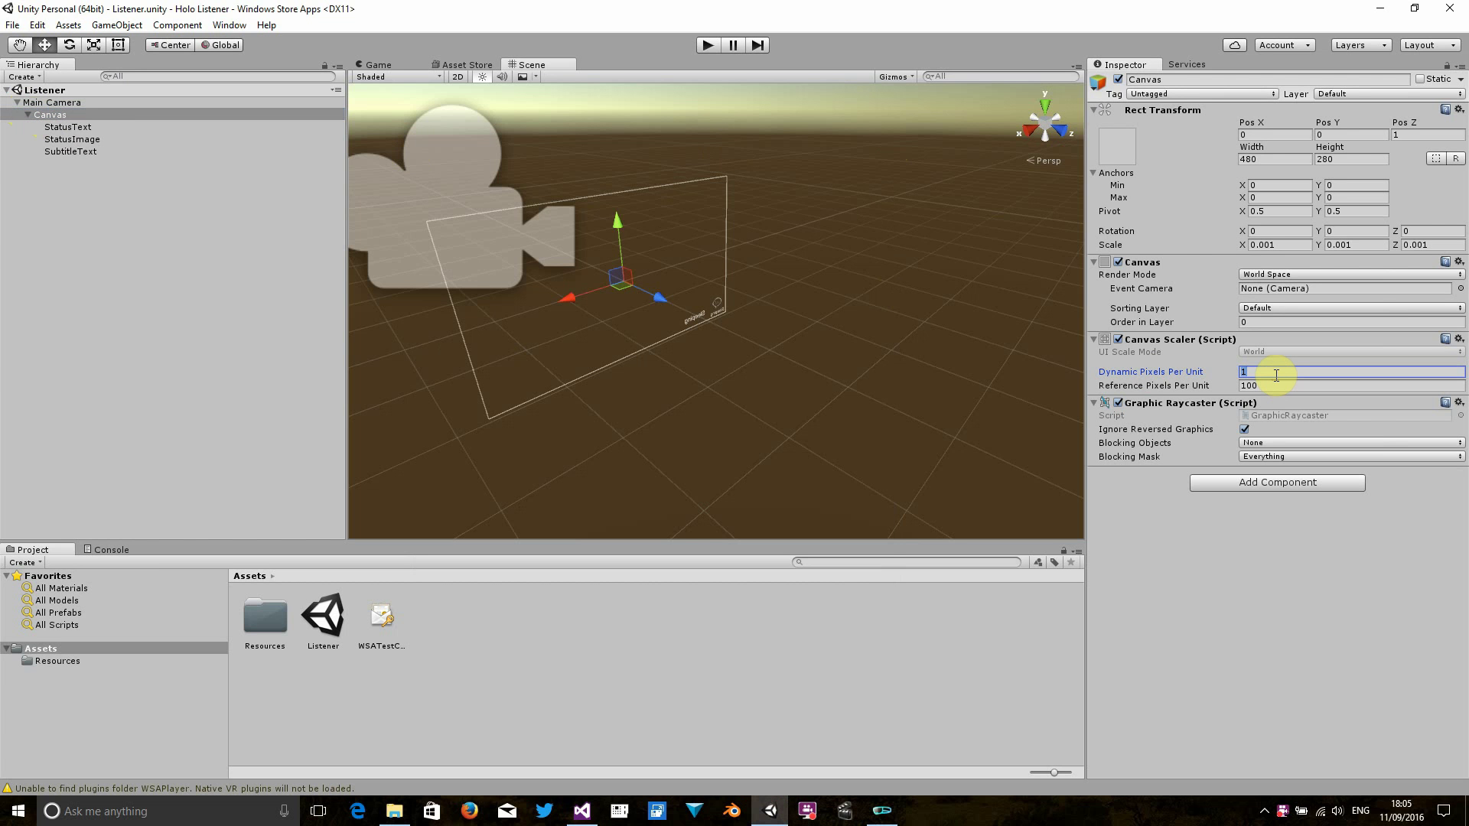
{"action": "type", "text": "0"}
{"action": "key", "text": "ctrl+s"}
{"action": "key", "text": "ctrl+shift+b"}
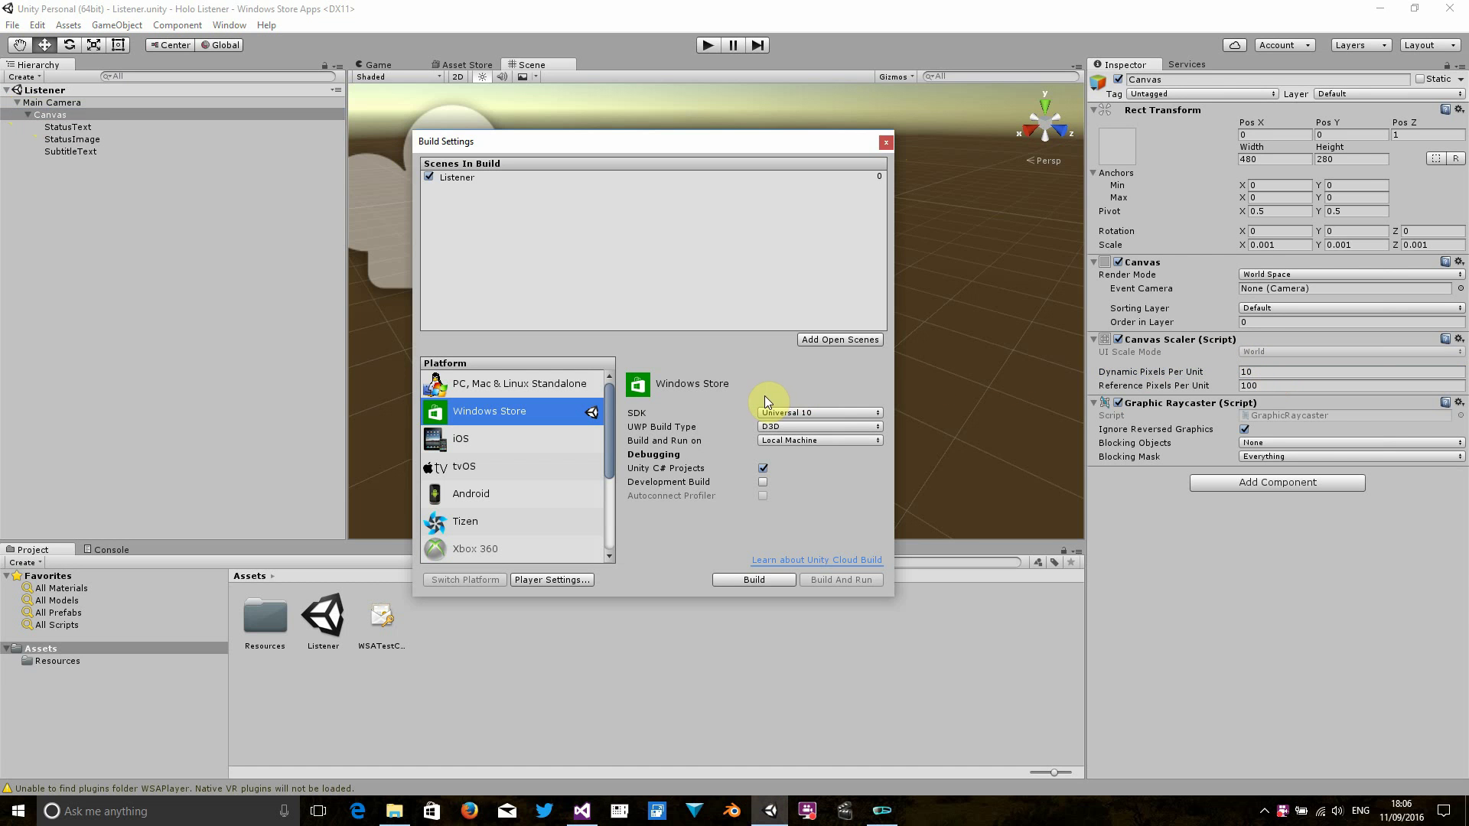
Step: Rebuild into the existing Holo Listener\App folder and close the Explorer window that opens
{"action": "left_click", "coordinate": [739, 580]}
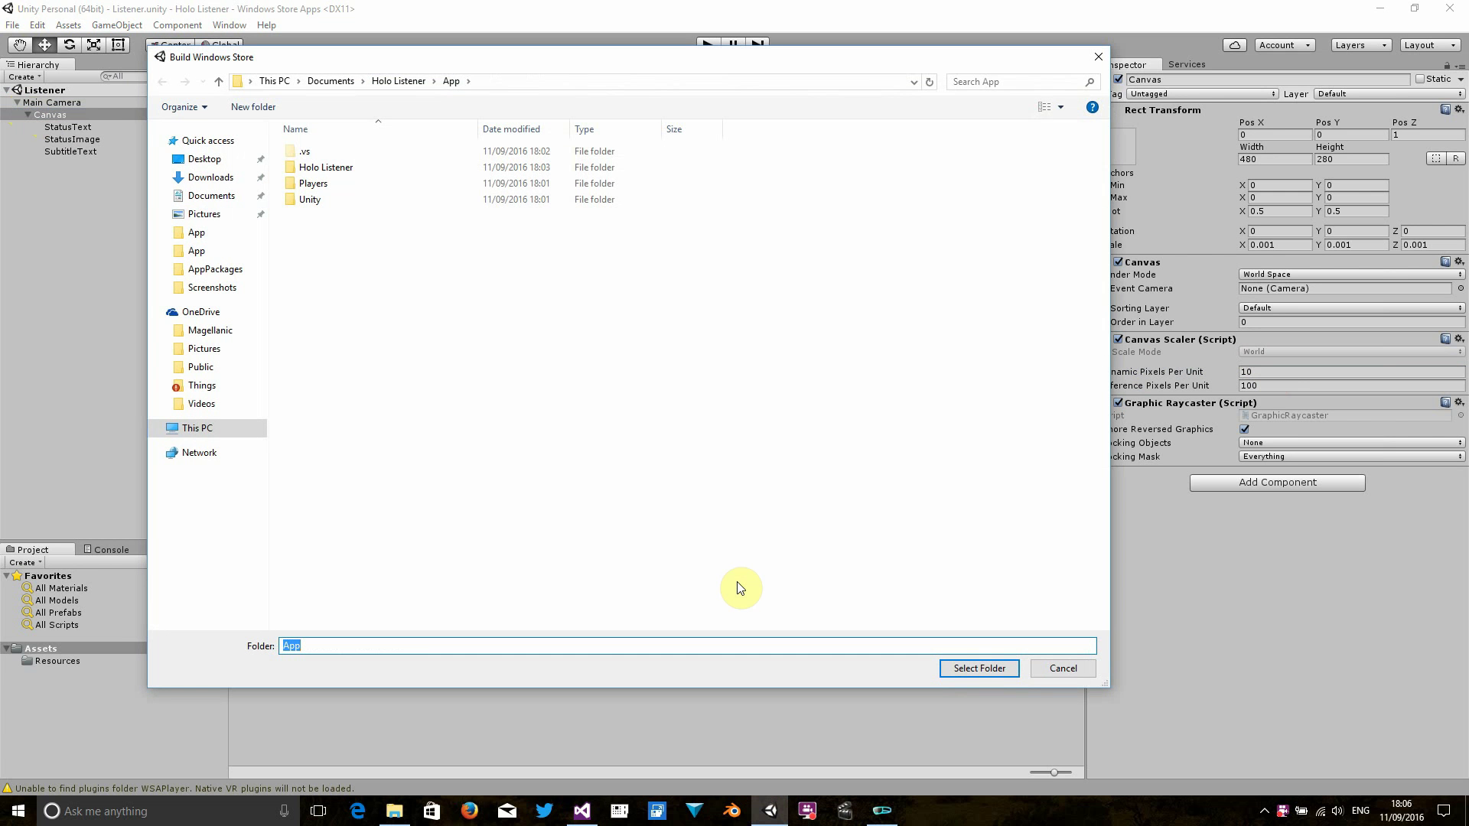
{"action": "left_click", "coordinate": [394, 79]}
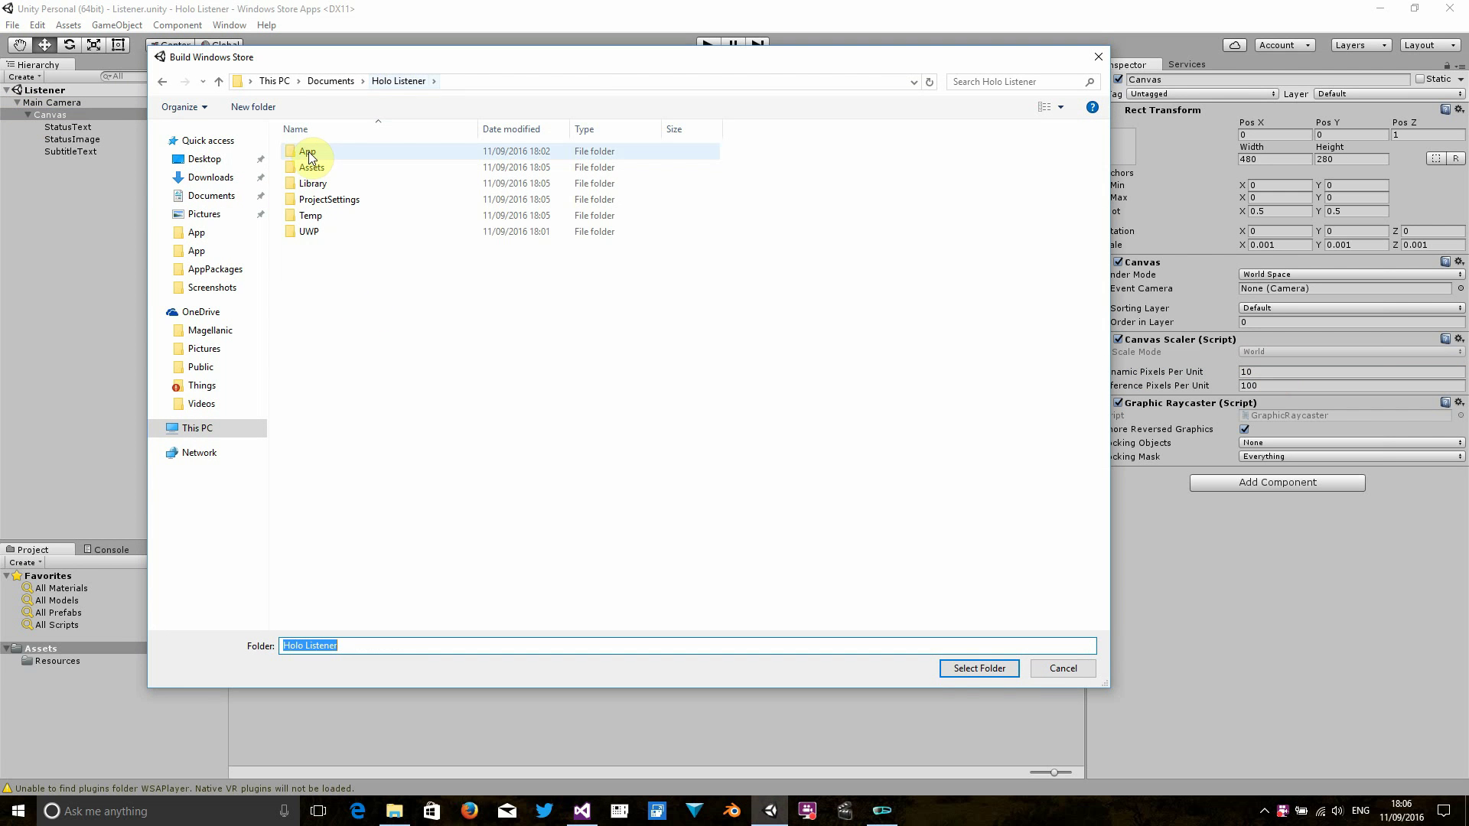
{"action": "left_click", "coordinate": [308, 152]}
{"action": "left_click", "coordinate": [982, 672]}
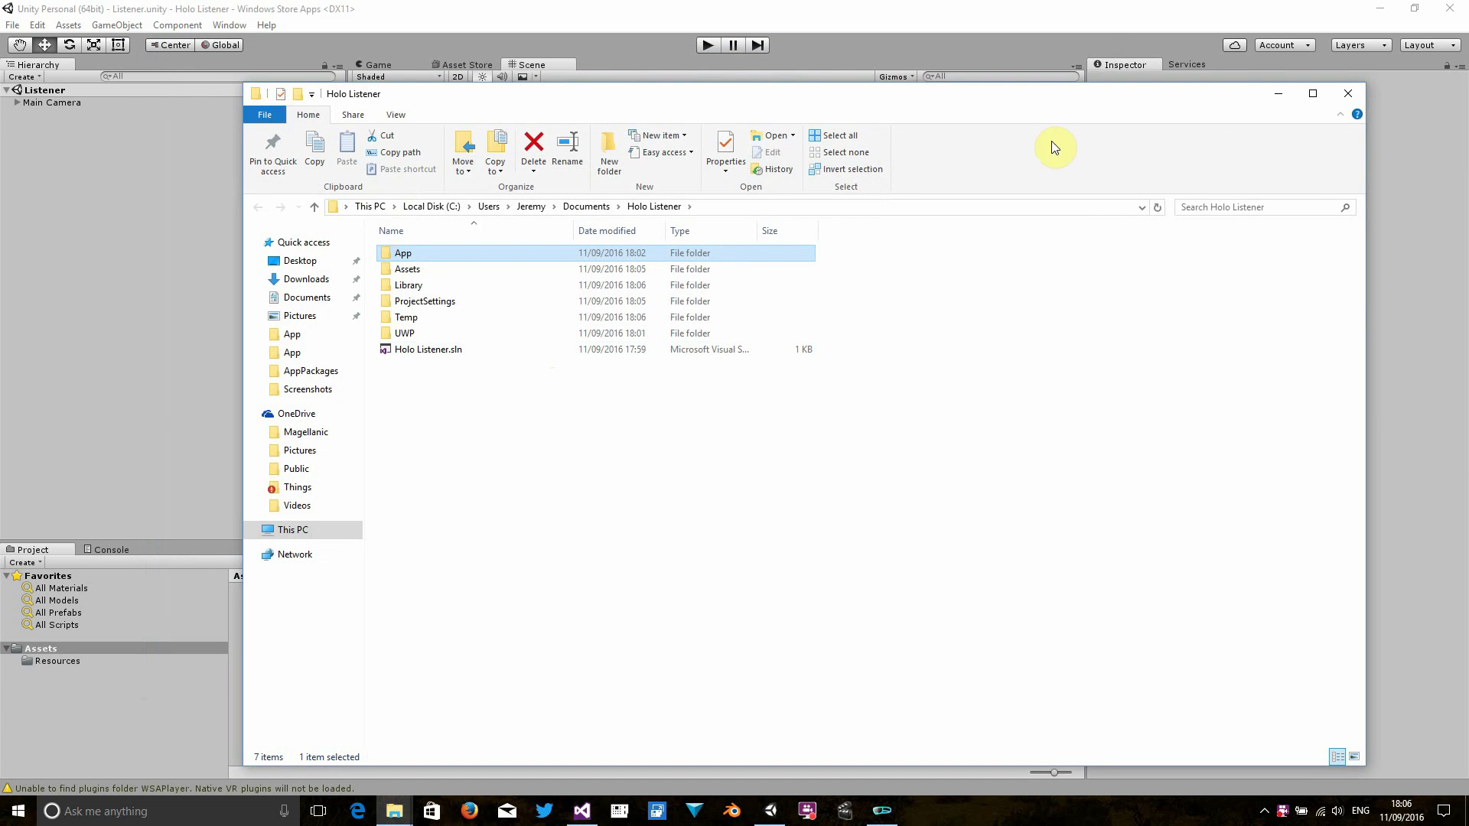
{"action": "left_click", "coordinate": [1347, 93]}
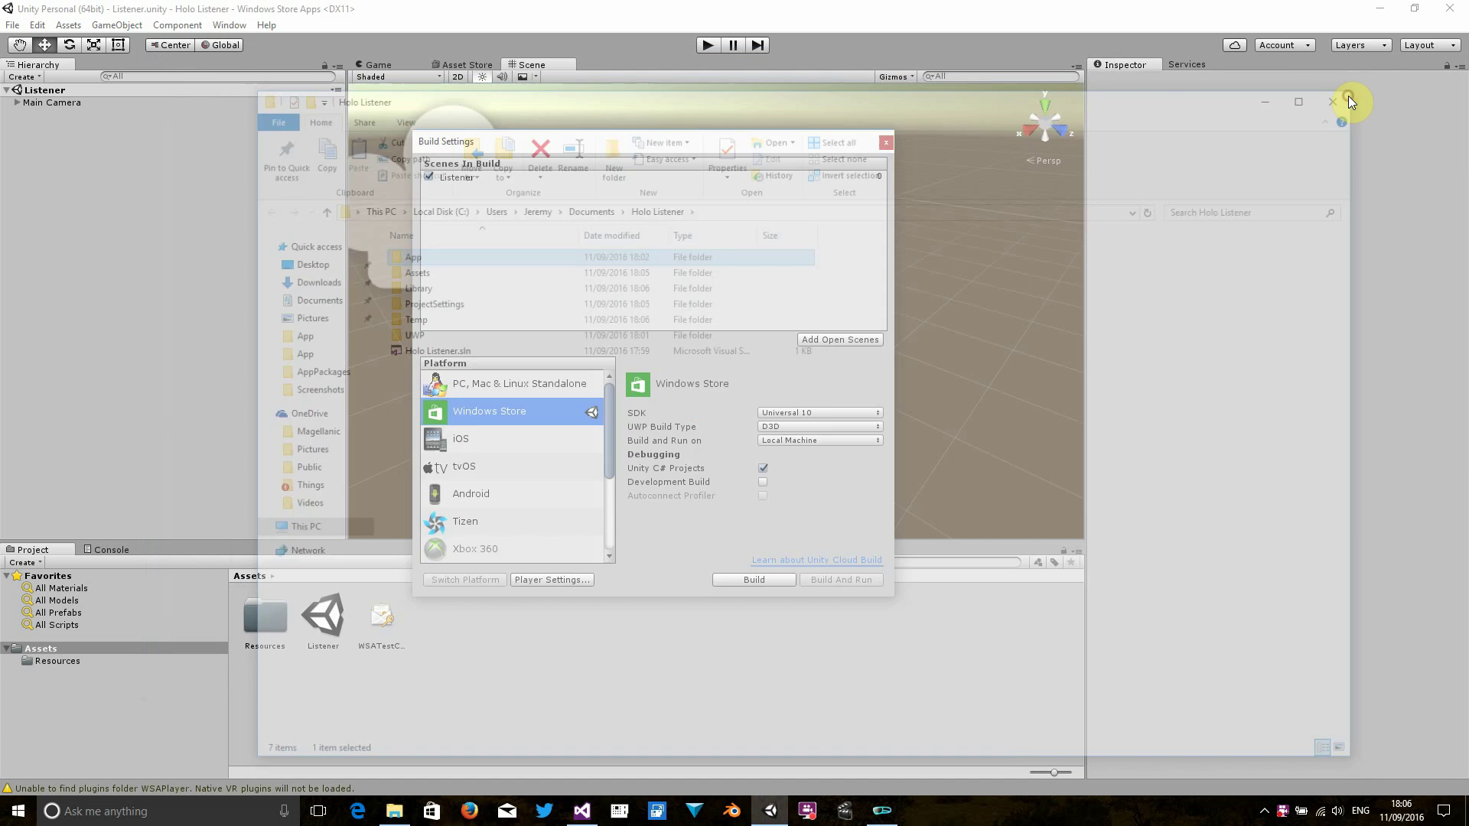
Step: Reload all externally modified projects and redeploy to the HoloLens Emulator
{"action": "left_click", "coordinate": [581, 810]}
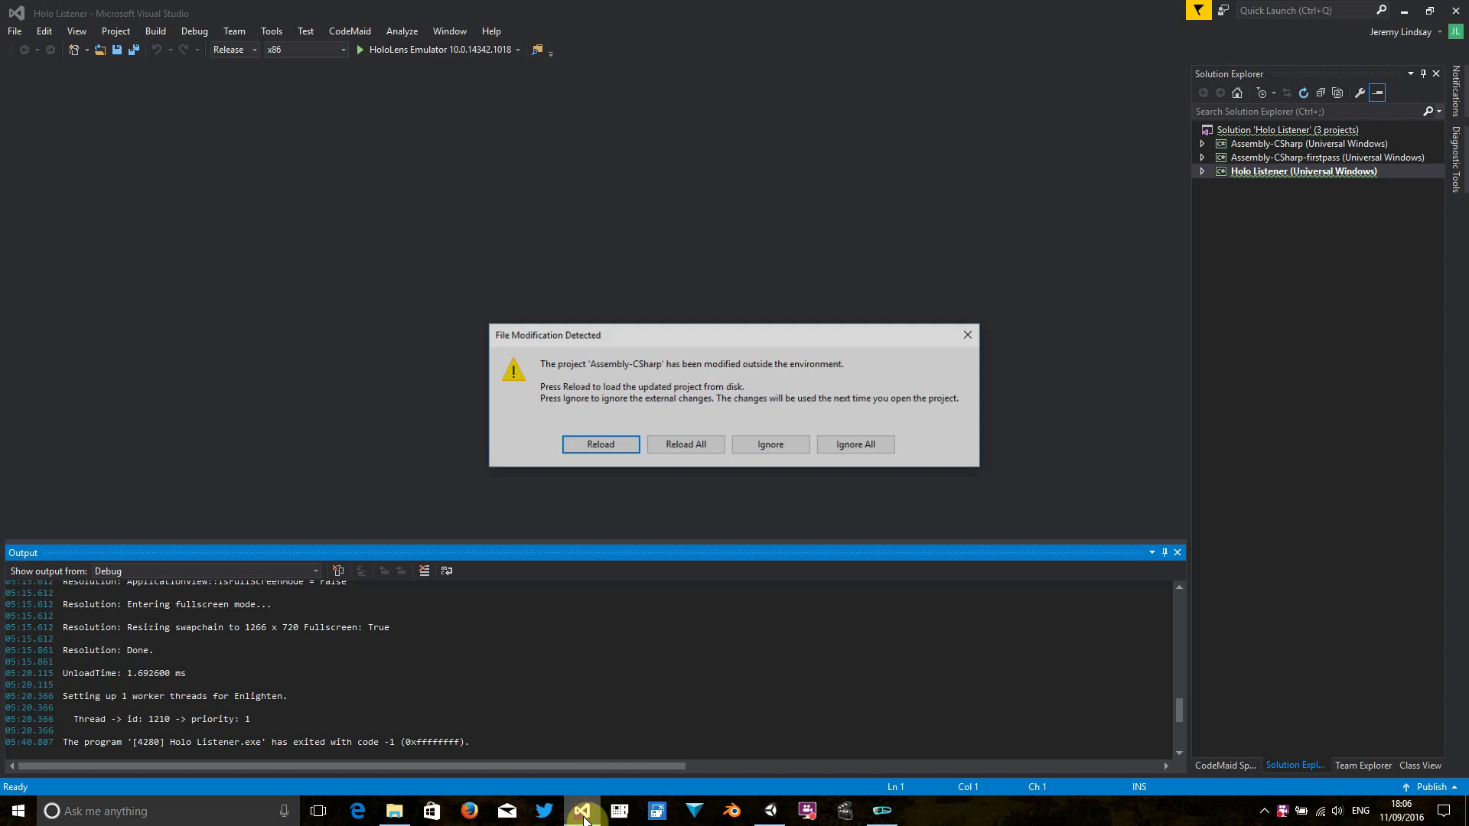
{"action": "left_click", "coordinate": [687, 444]}
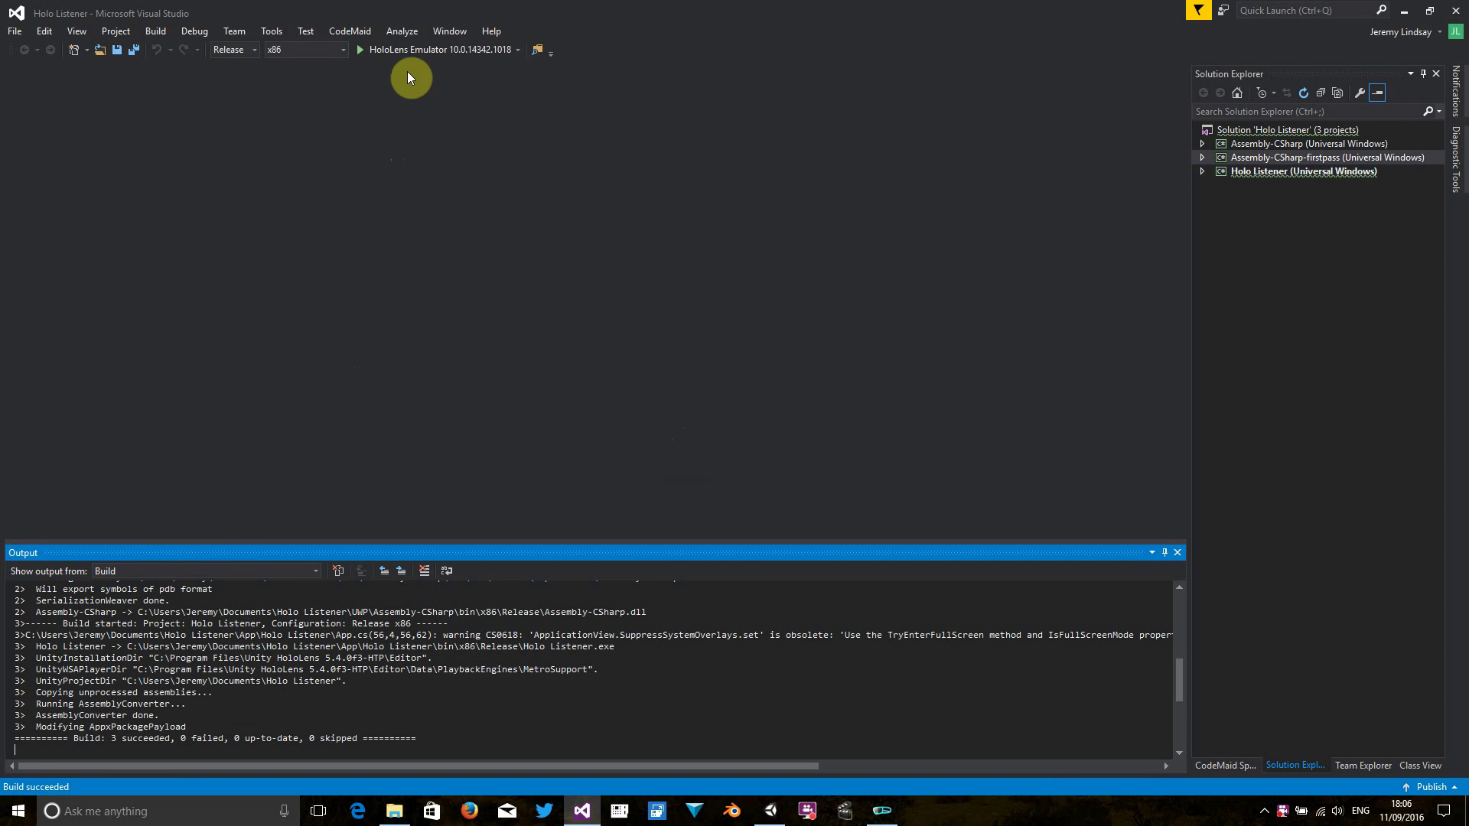
{"action": "left_click", "coordinate": [408, 54]}
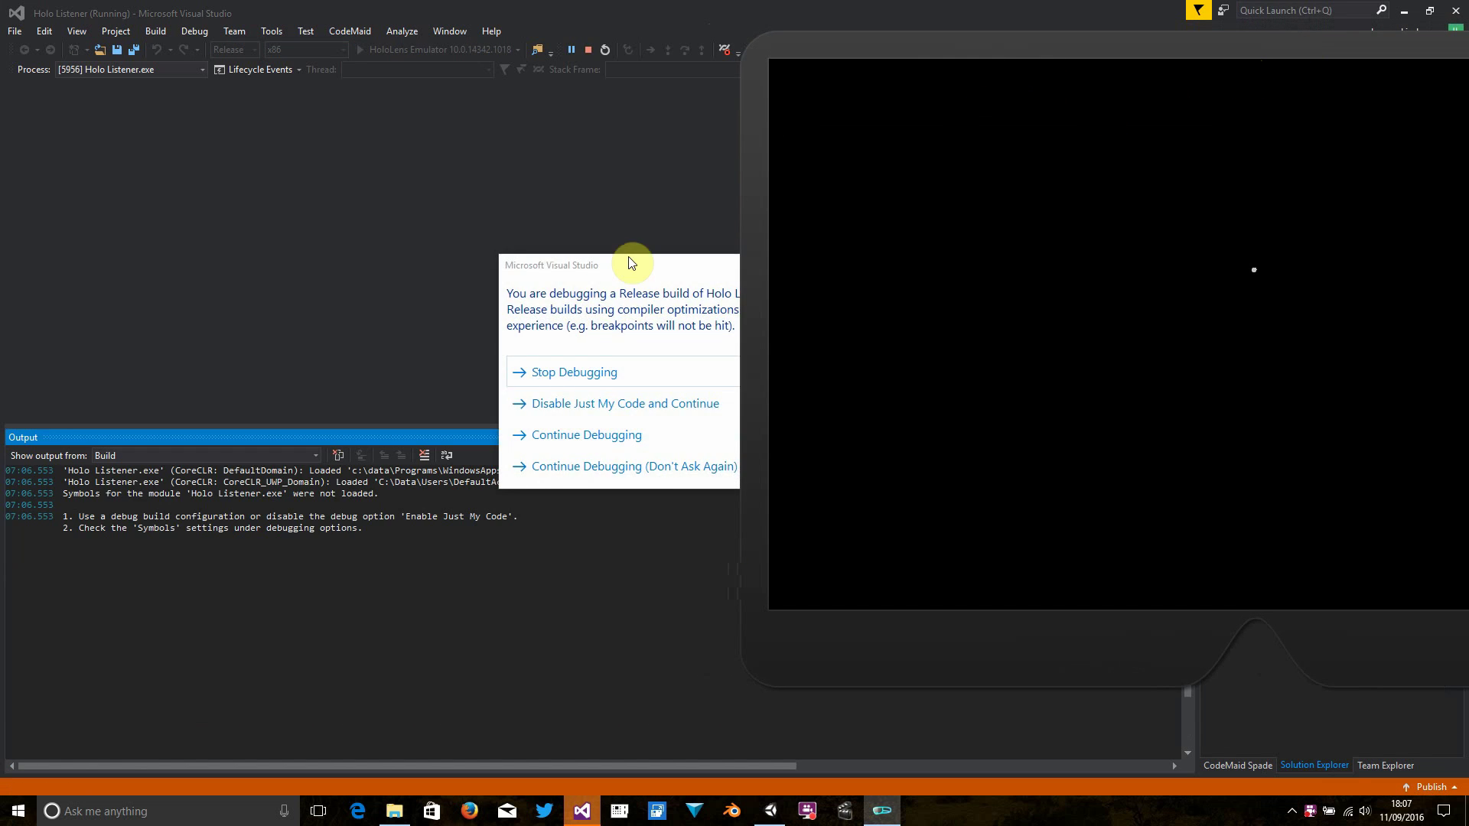
Step: Continue debugging past the Release warning and centre the emulator to watch Holo Listener start
{"action": "left_click", "coordinate": [582, 435]}
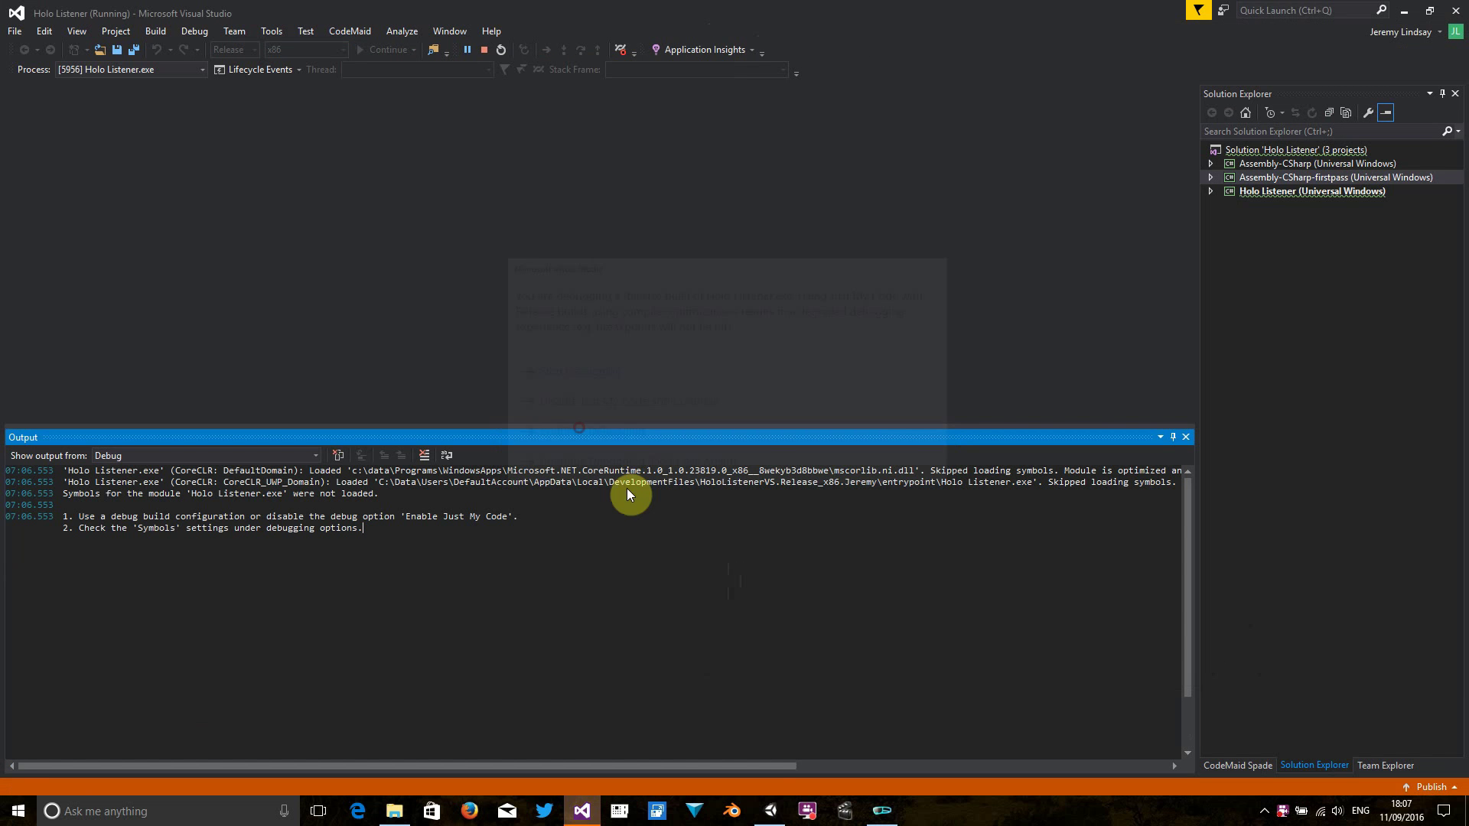
{"action": "left_click", "coordinate": [882, 809]}
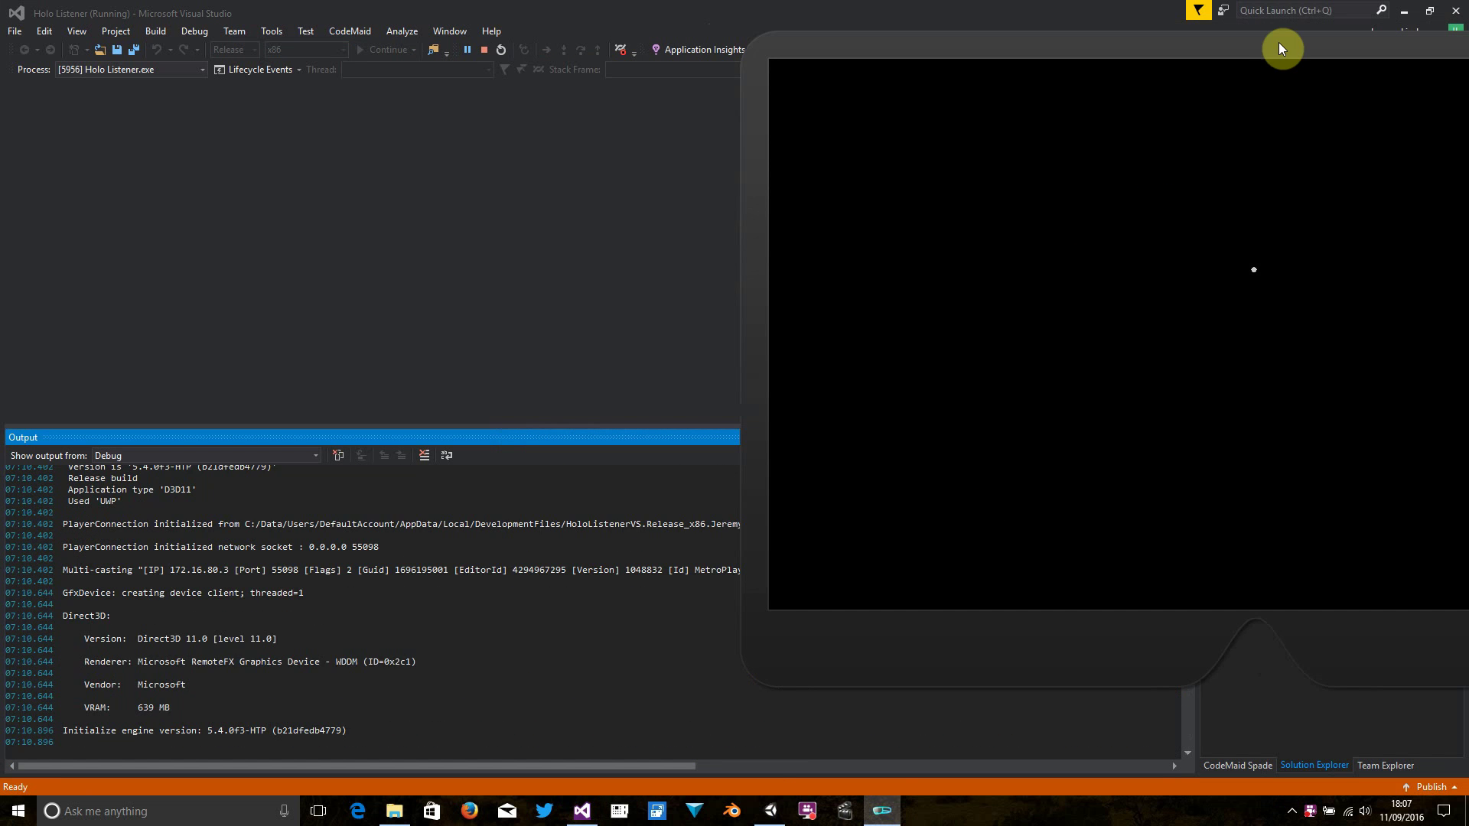
{"action": "left_click_drag", "start_coordinate": [1278, 43], "coordinate": [787, 47]}
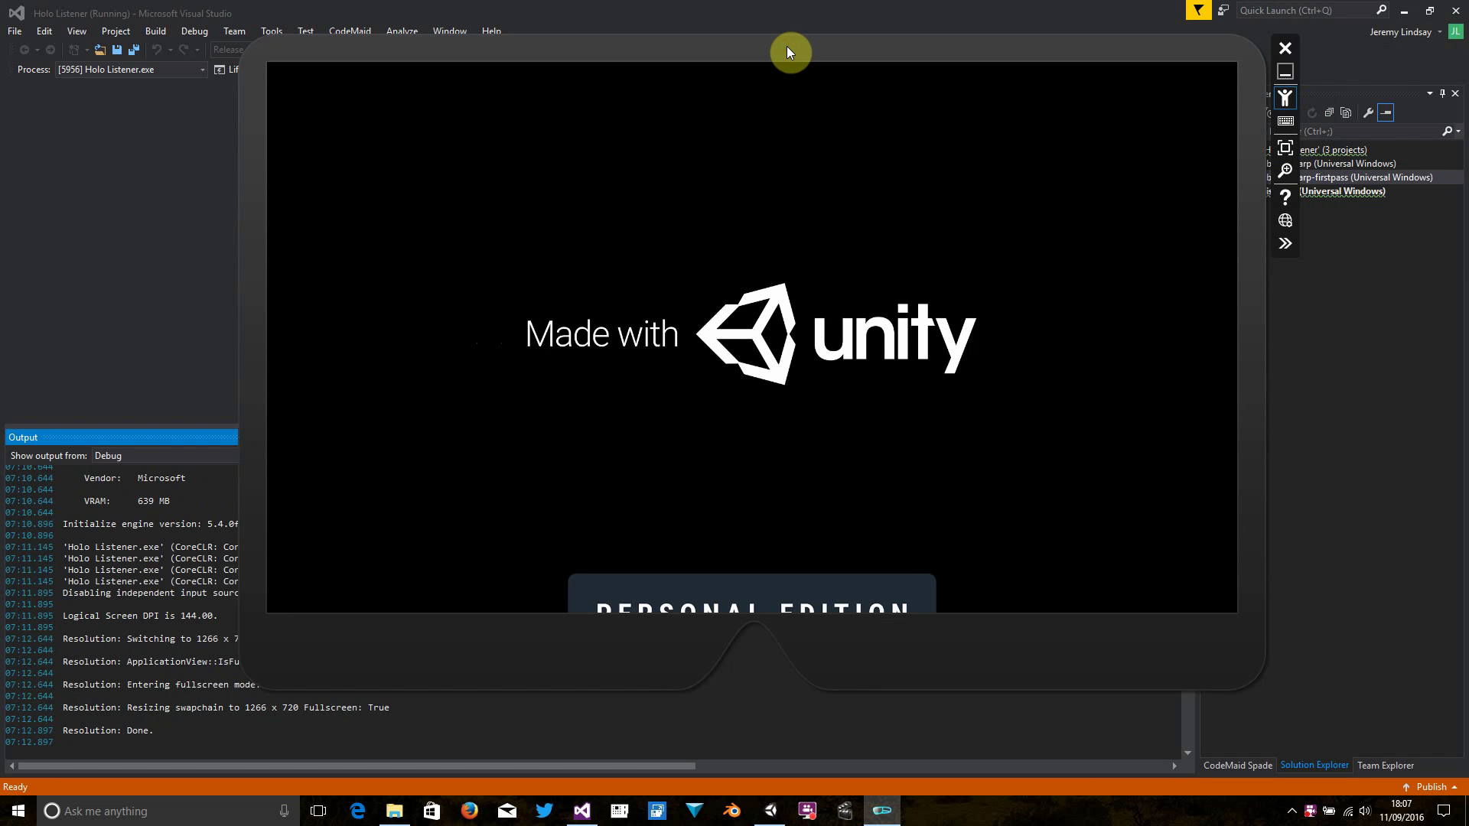